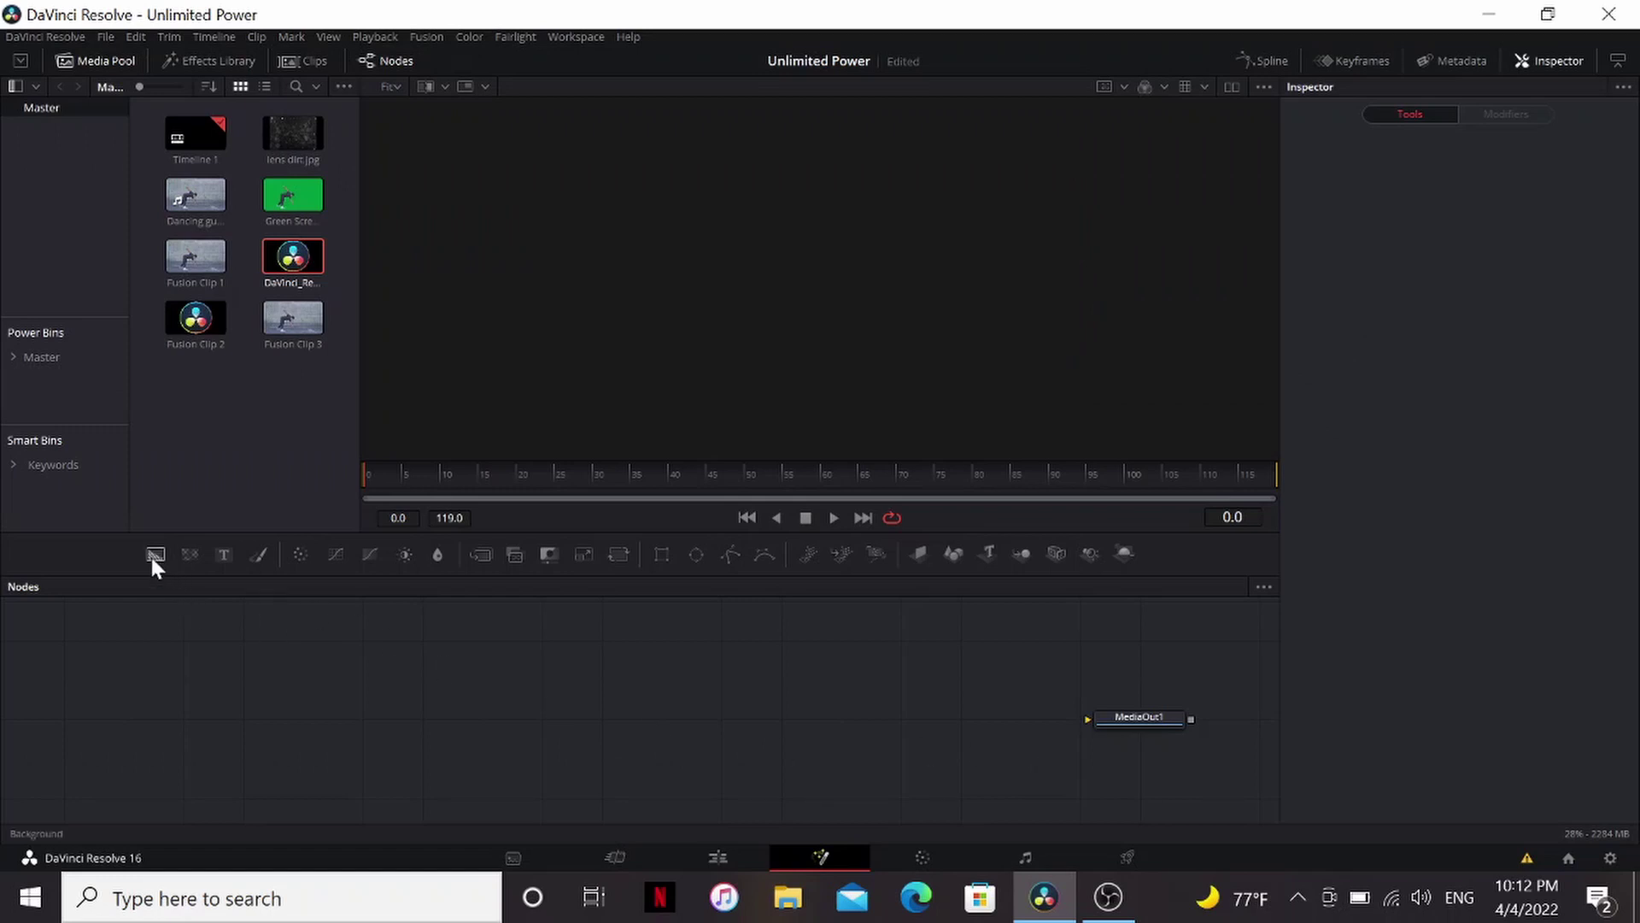
Add a Background node to the graph and set its colour to white.
left_click_drag(154, 557, 319, 717)
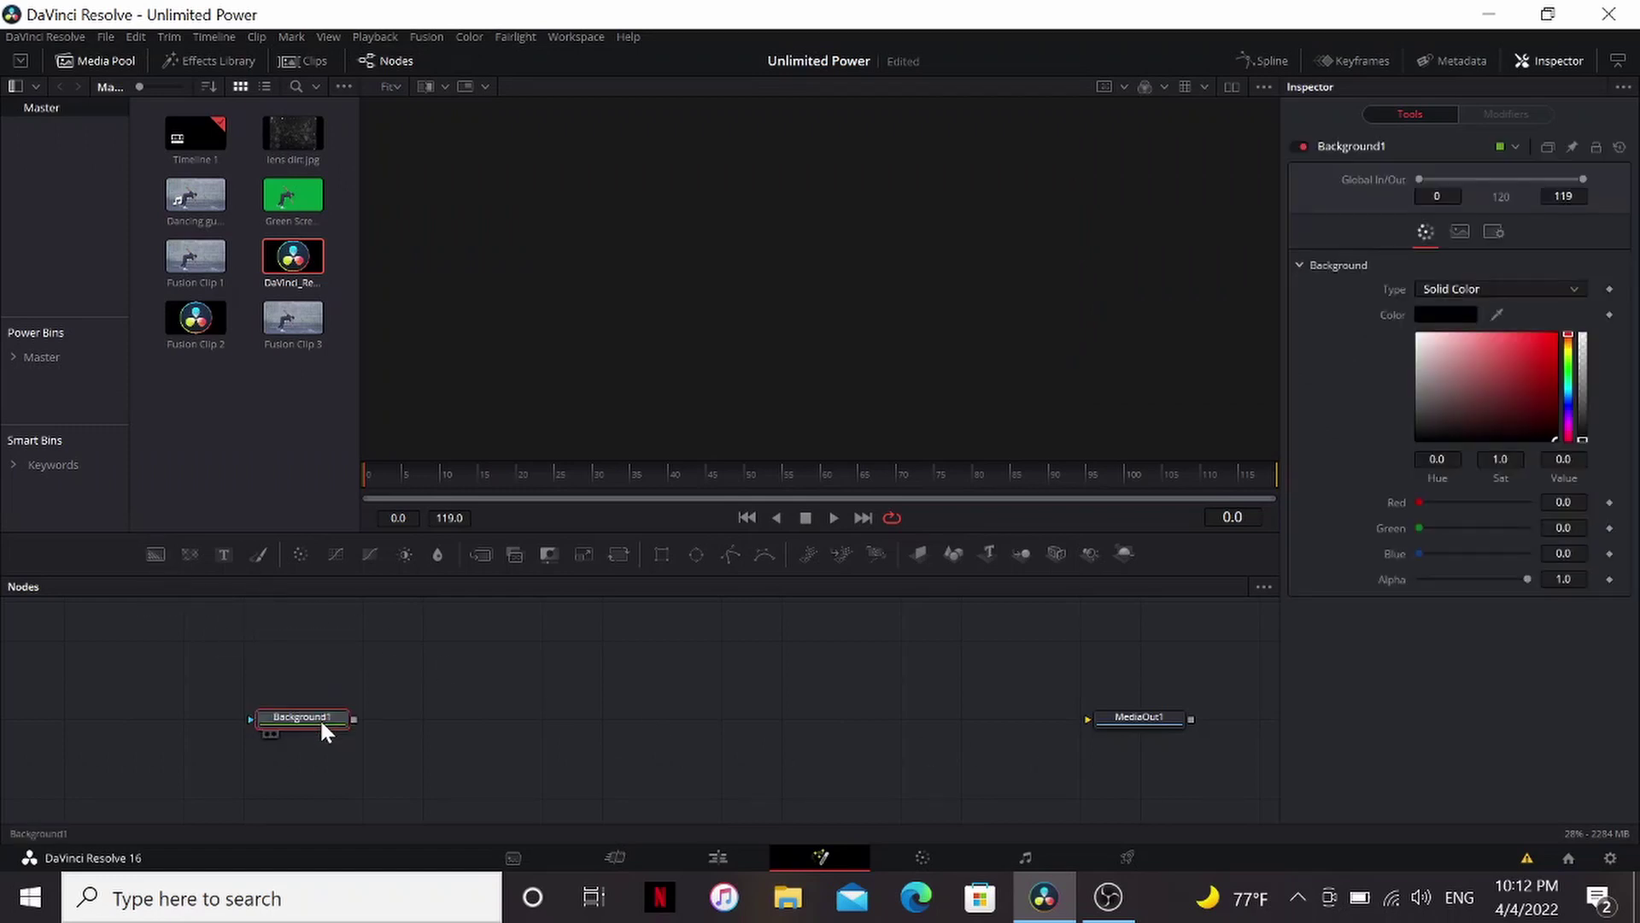
key("1")
left_click_drag(1482, 393, 1395, 323)
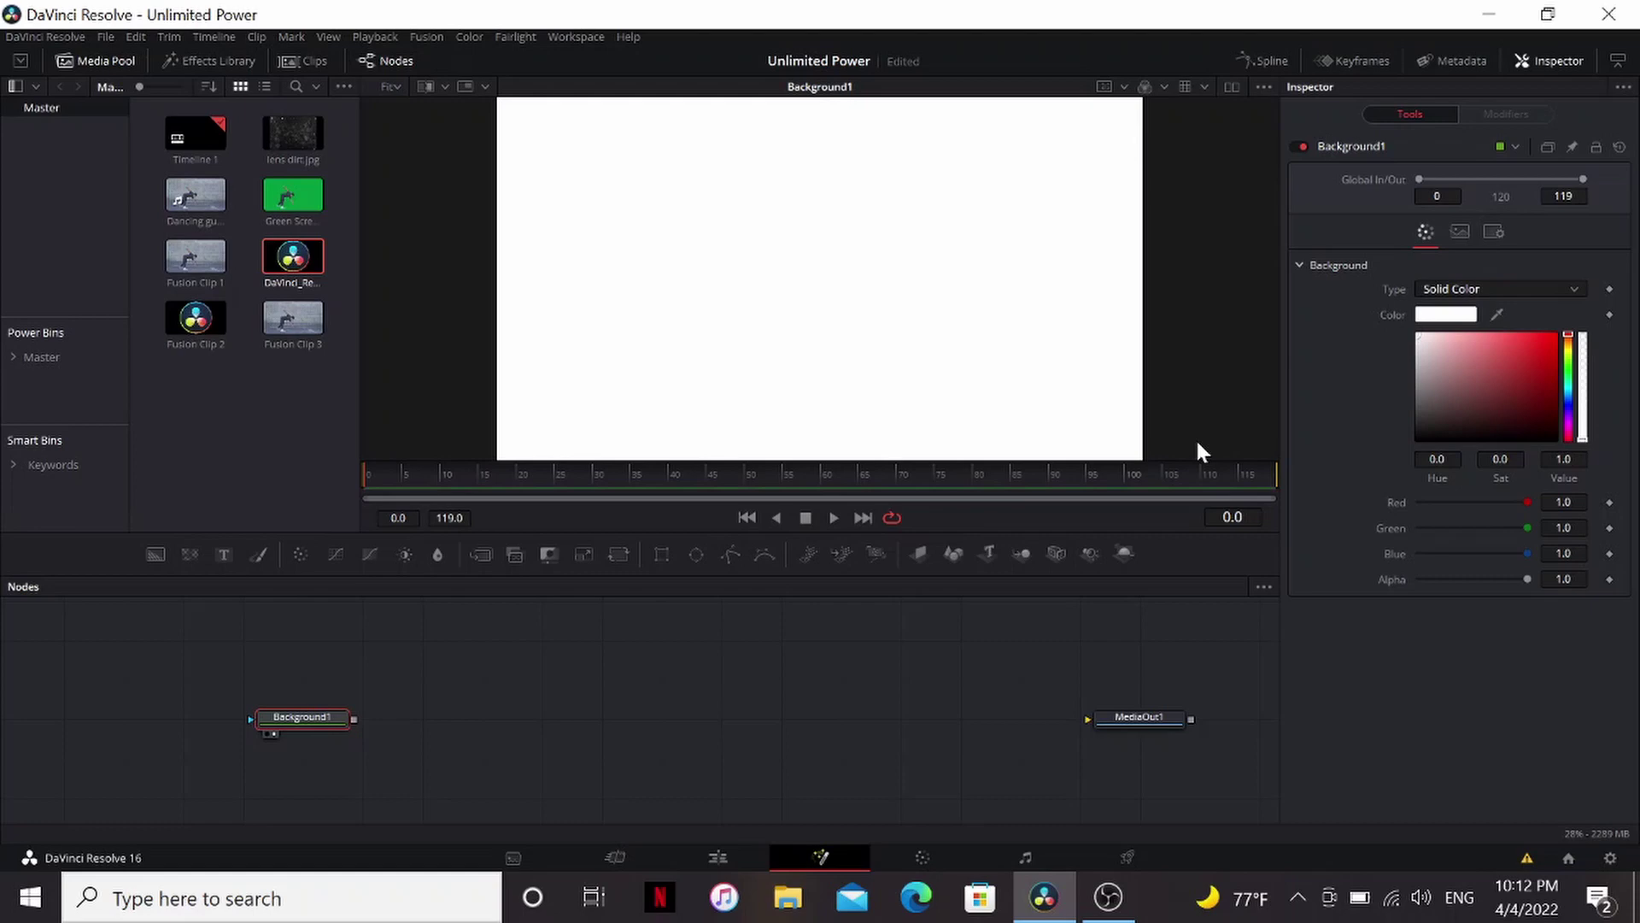
Mask Background1 with a Polygon1 line drawn between two points across the viewer.
left_click_drag(1084, 531, 1086, 589)
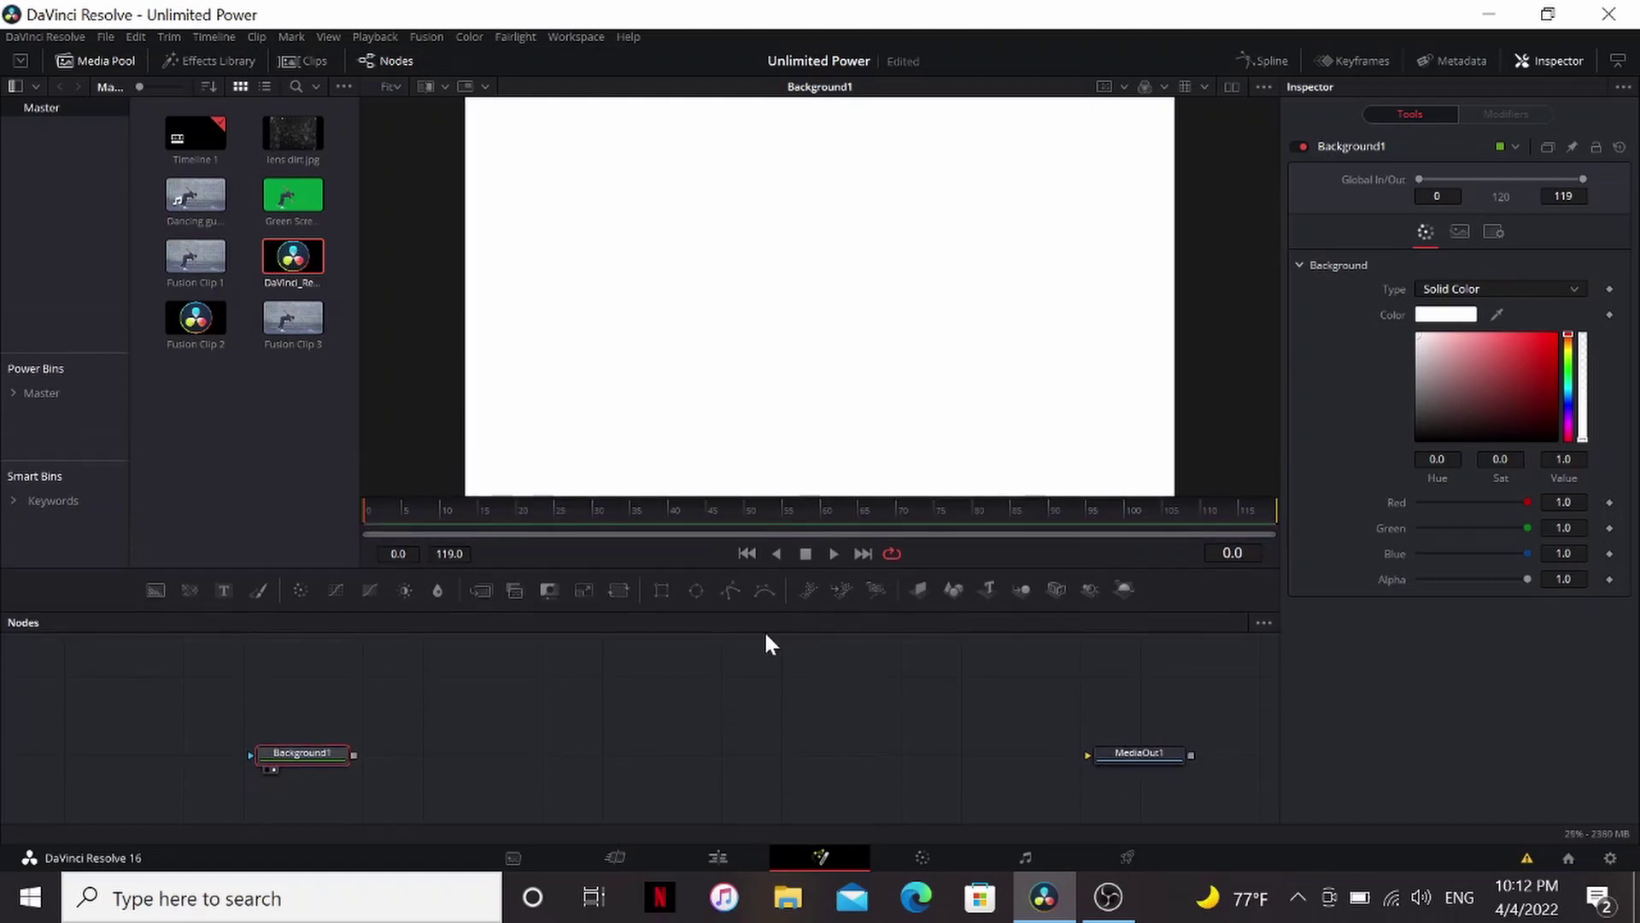
left_click(731, 591)
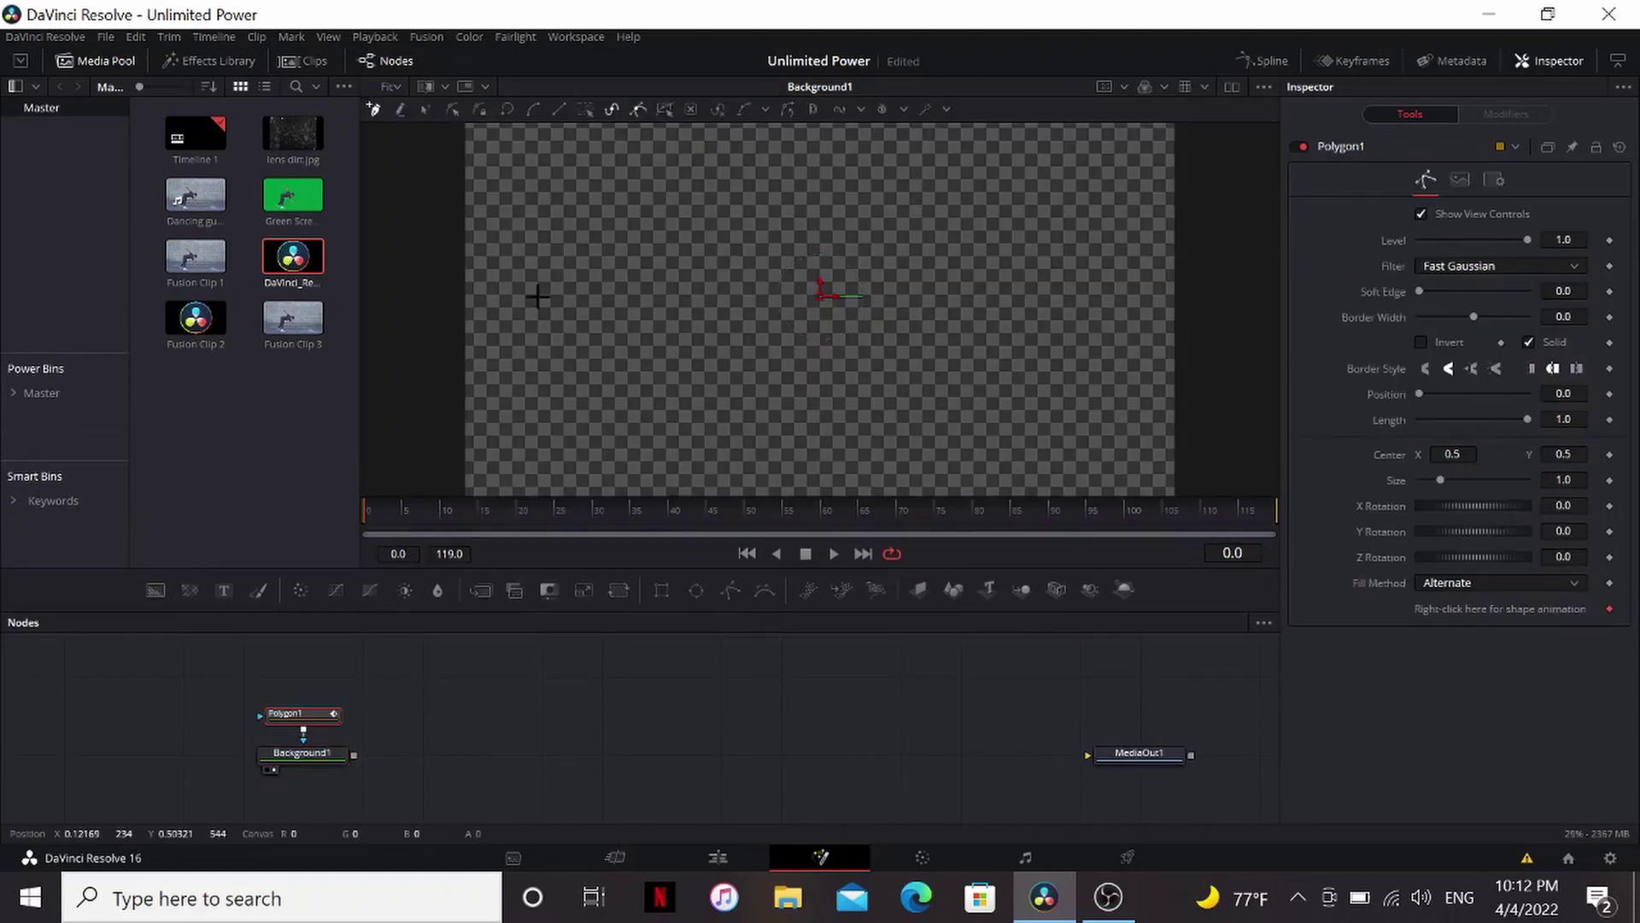
left_click(538, 310)
left_click(1108, 314)
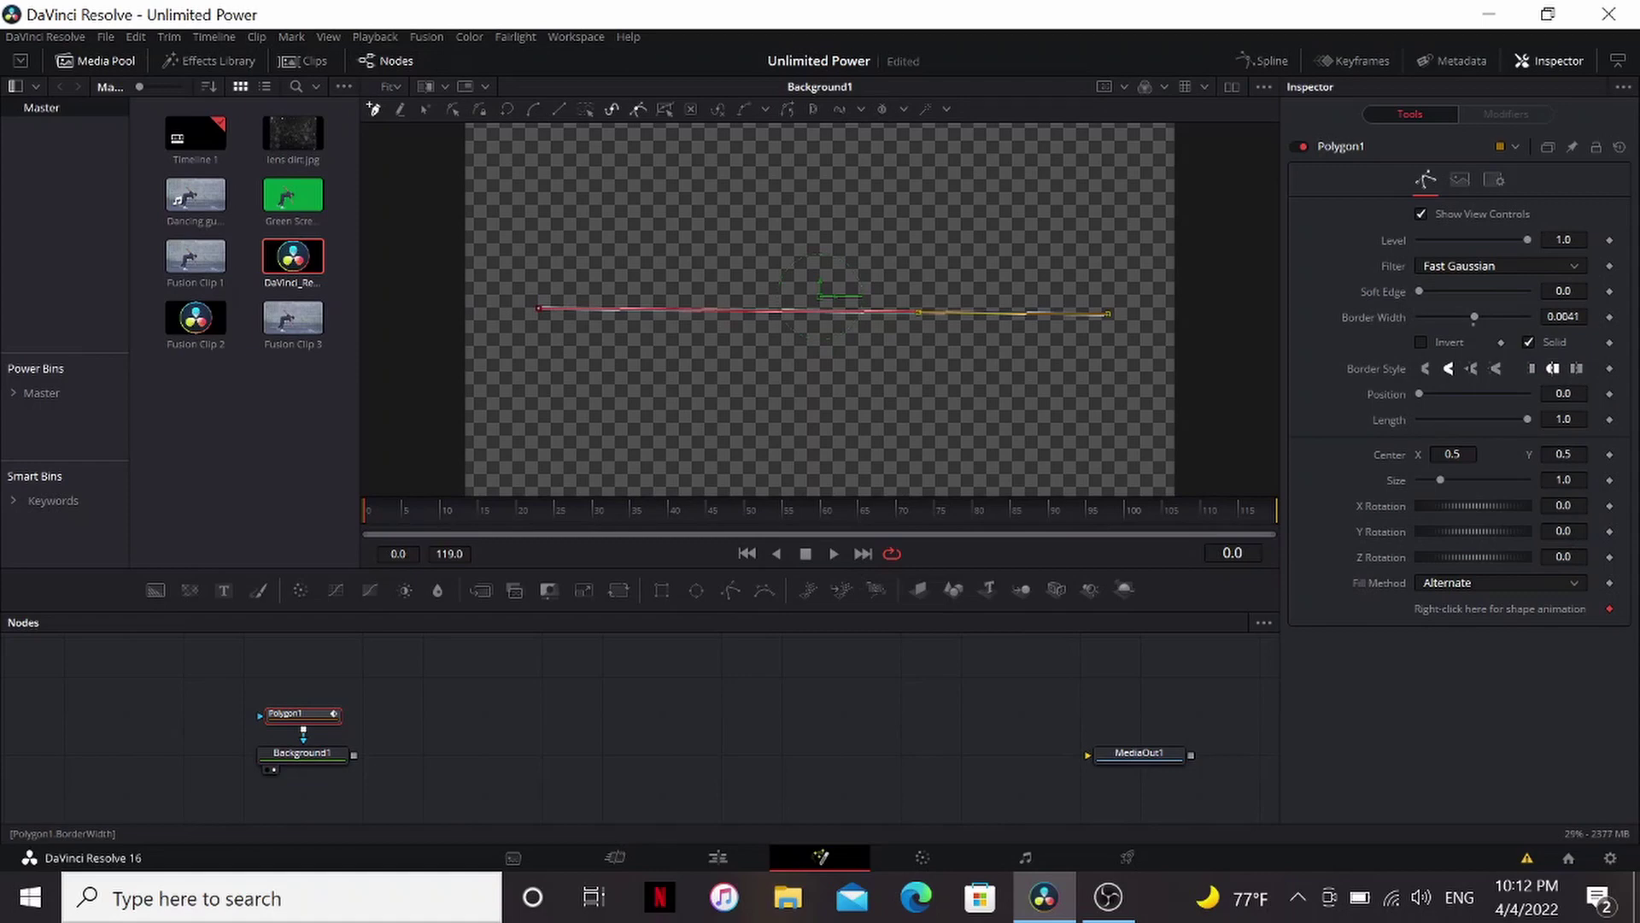
left_click(329, 765)
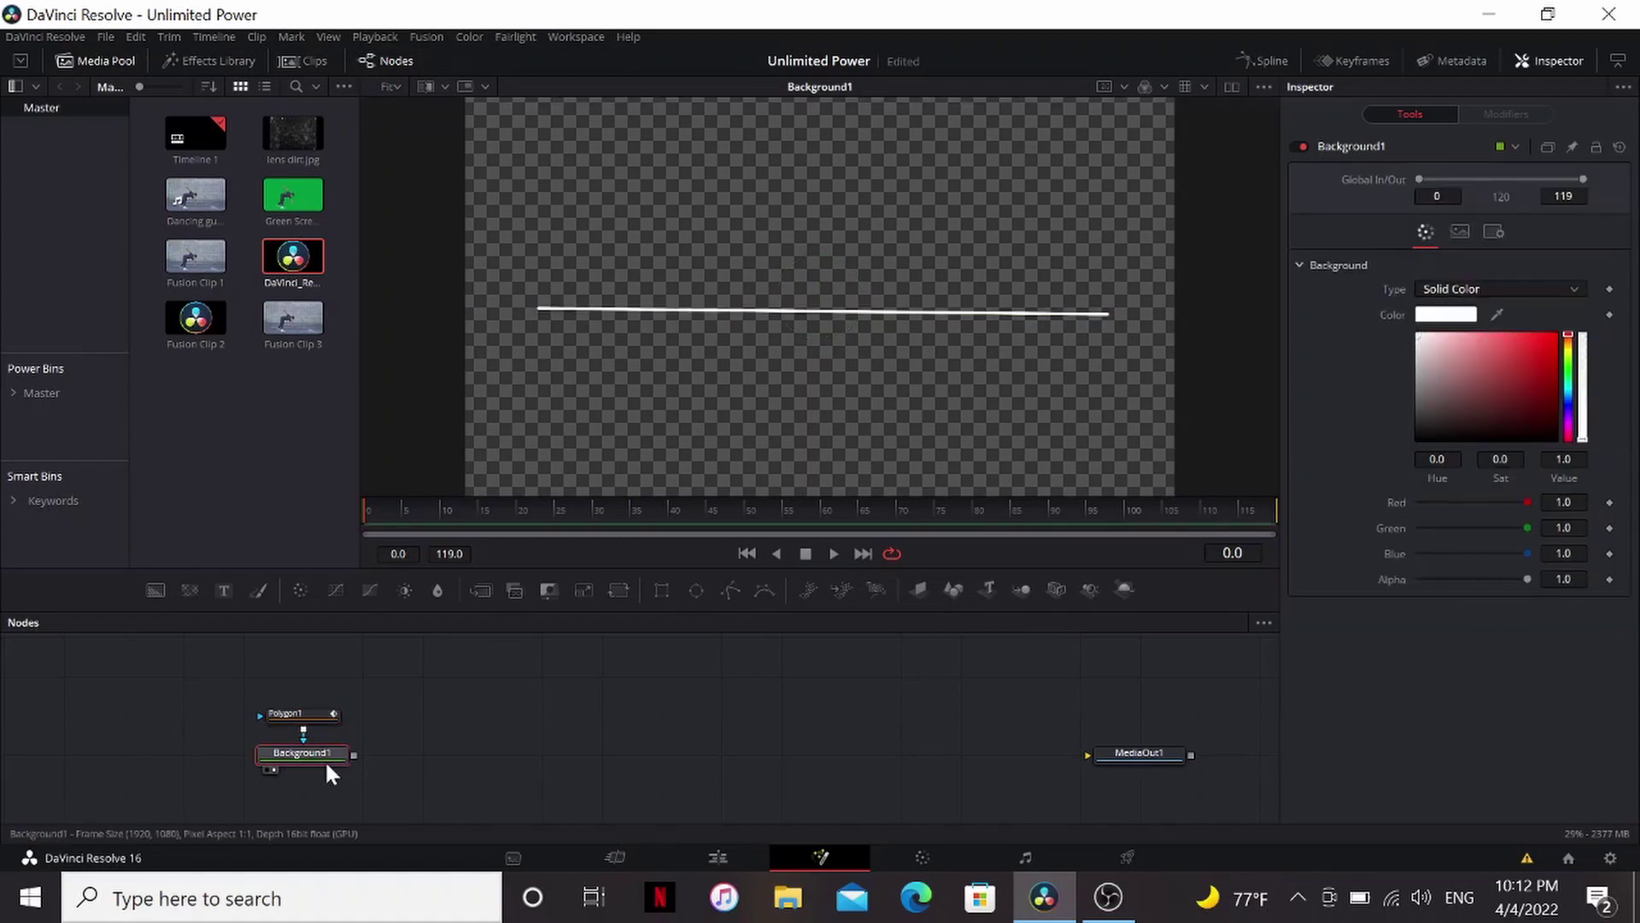
Add a Displace node after Background1 with a FastNoise node feeding it.
key("shift+space")
type("dis")
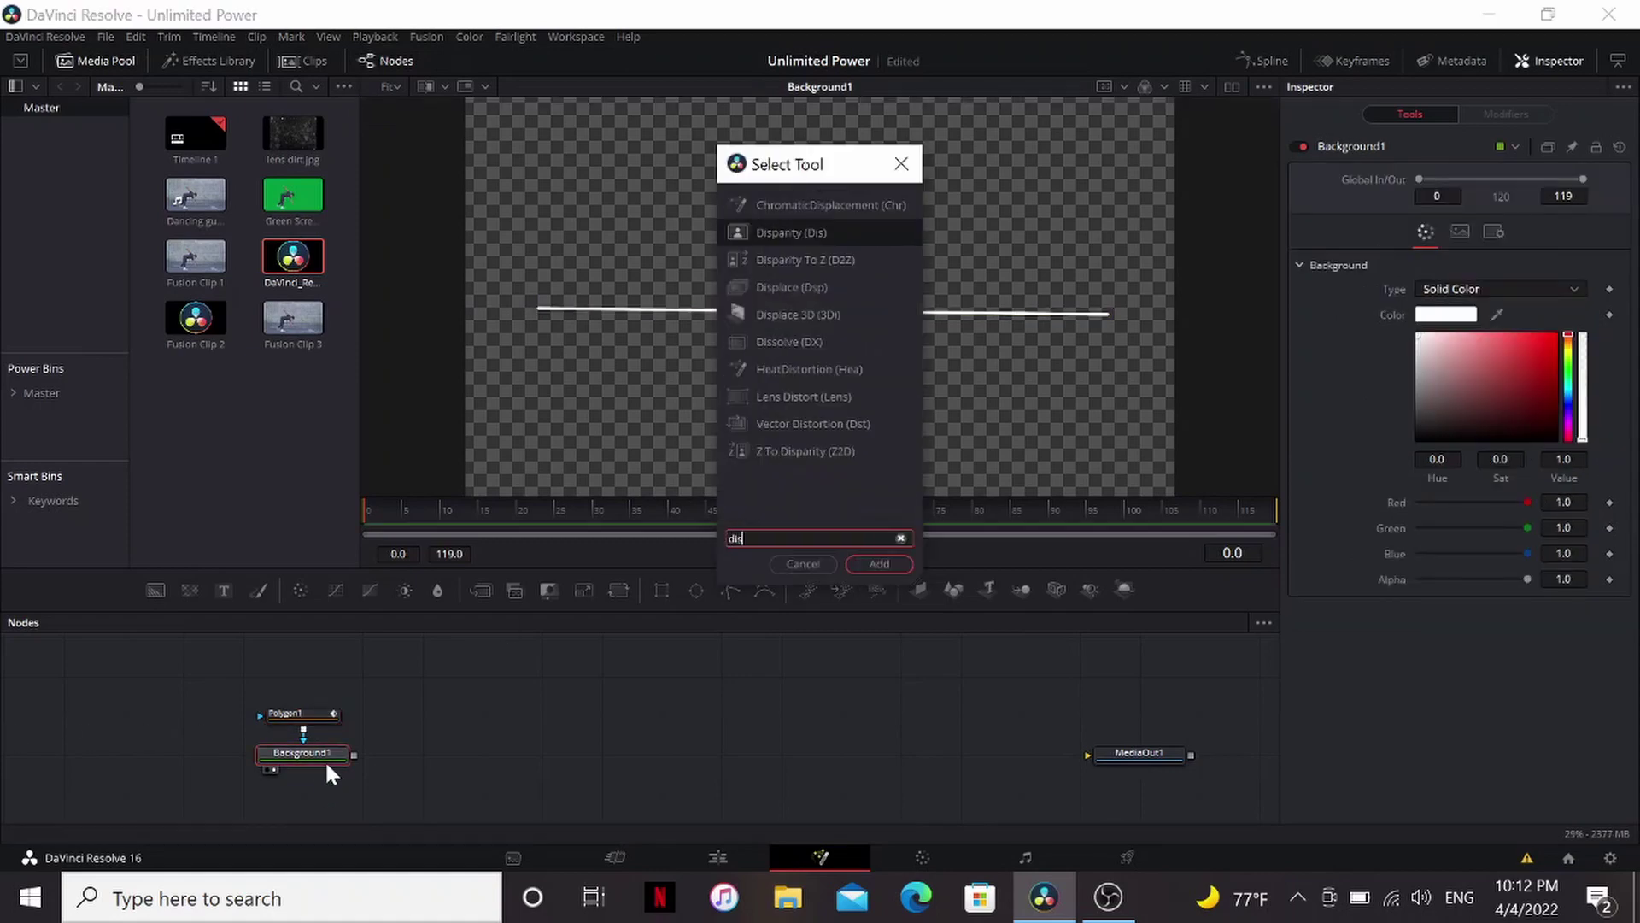
key("Down")
key("Down")
key("Down")
key("Return")
key("ctrl+v")
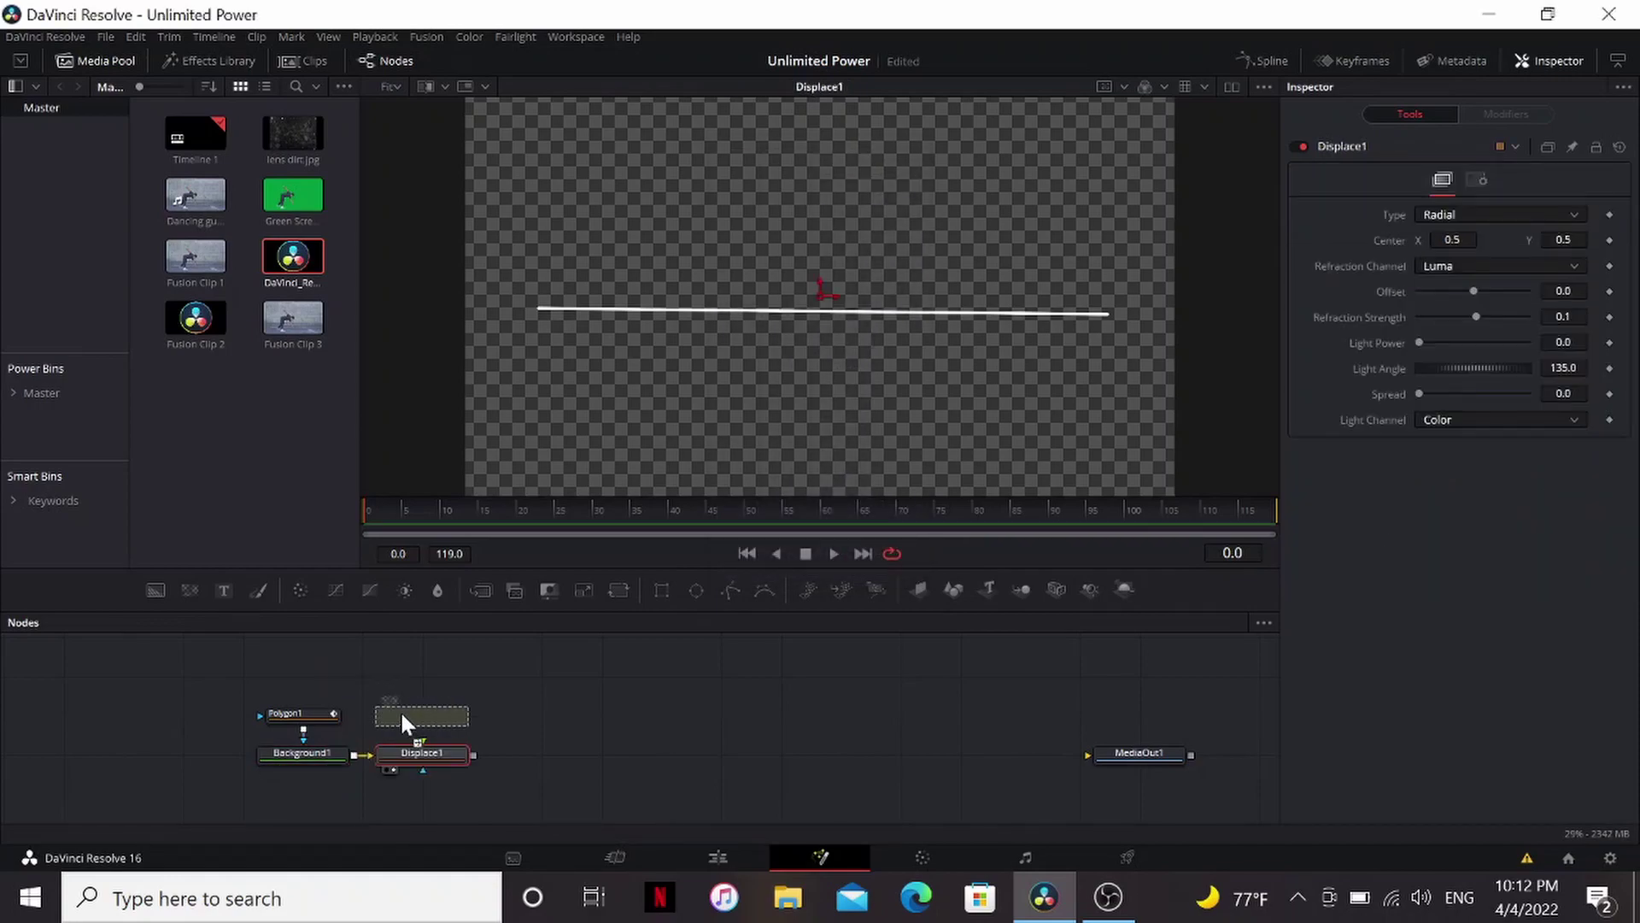
Set Displace1 to X Y type with X and Y Offsets of -0.5.
left_click(422, 752)
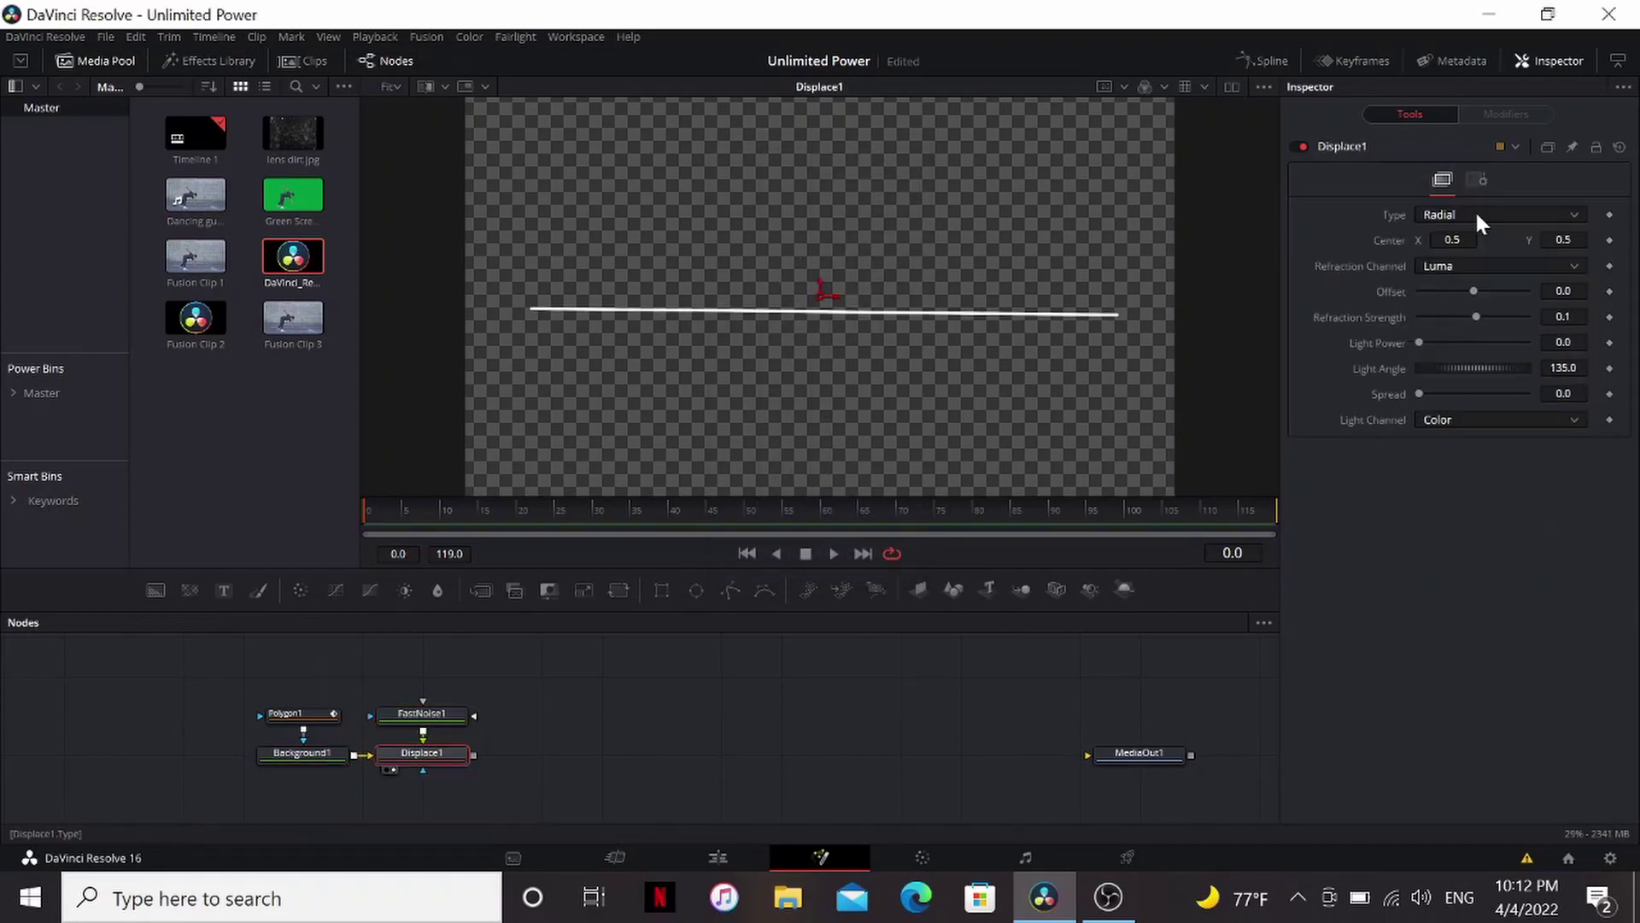
left_click(1474, 213)
left_click(1464, 244)
left_click_drag(1474, 264, 1411, 261)
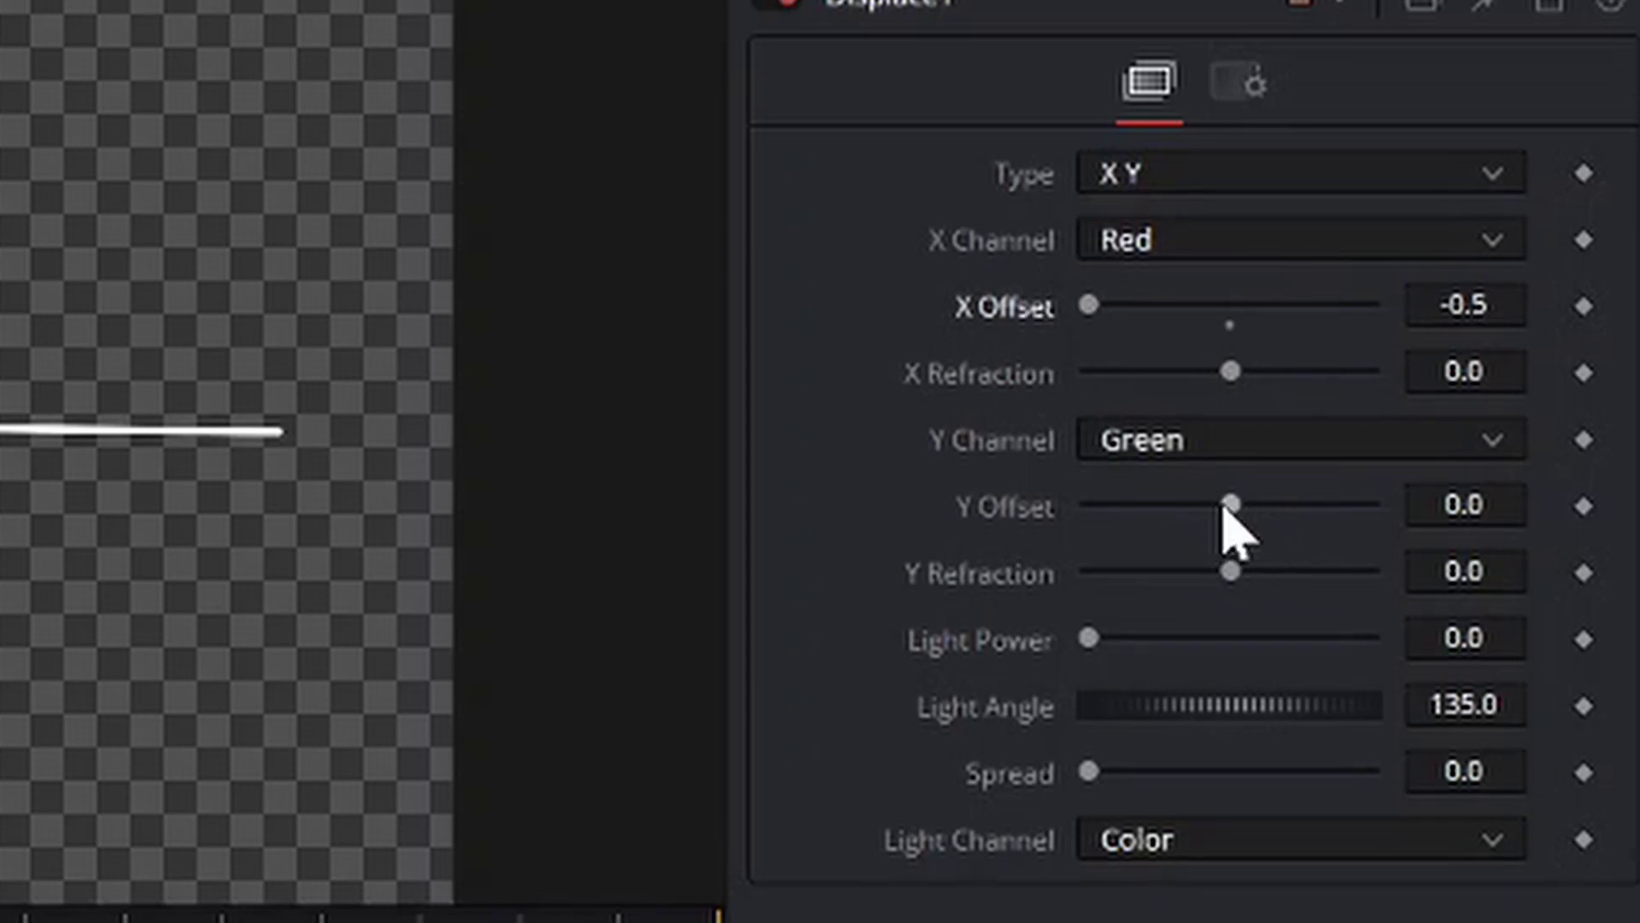
left_click_drag(1229, 504, 1030, 513)
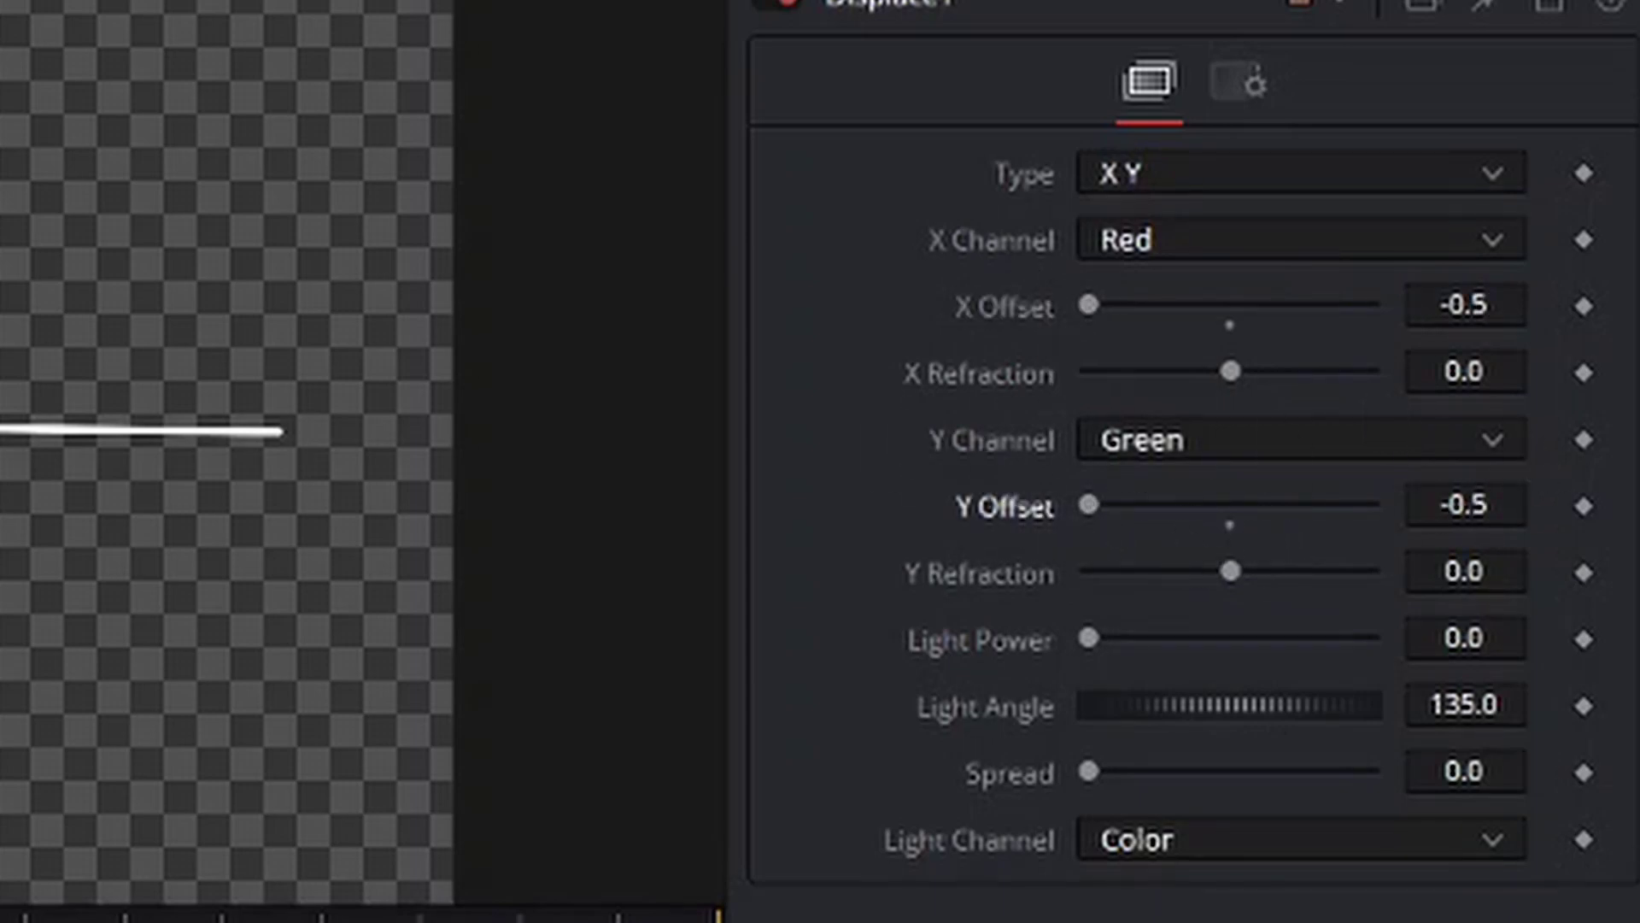
Link X Refraction to Y Refraction by expression and raise Y Refraction to bend the line.
left_click(1487, 371)
type("=")
key("Return")
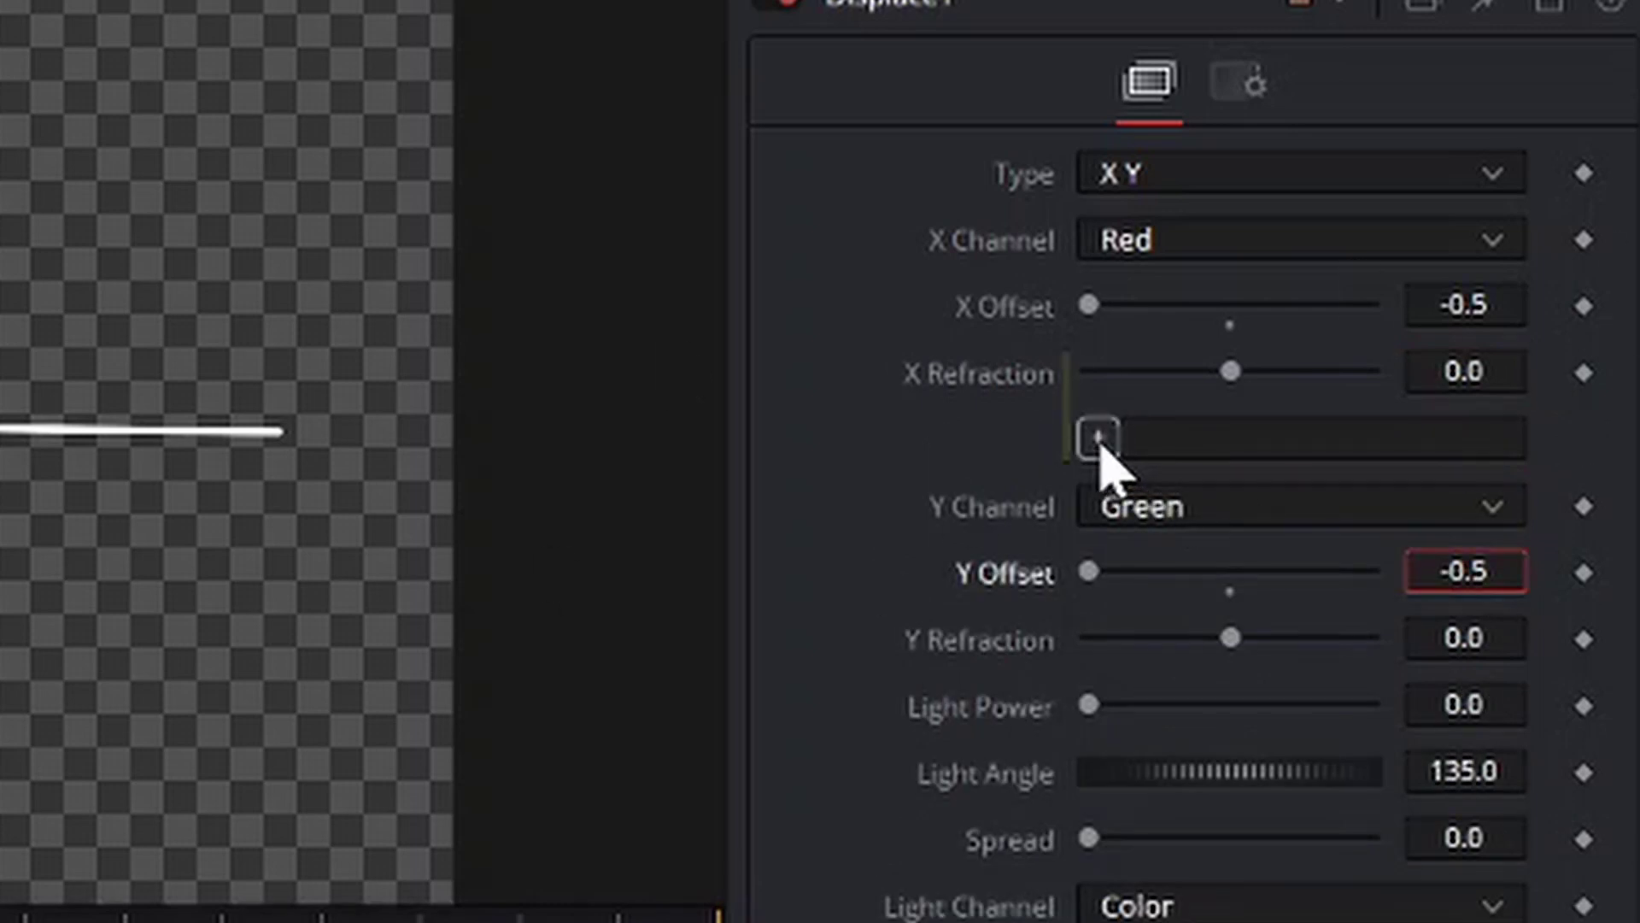
left_click_drag(1096, 435, 981, 649)
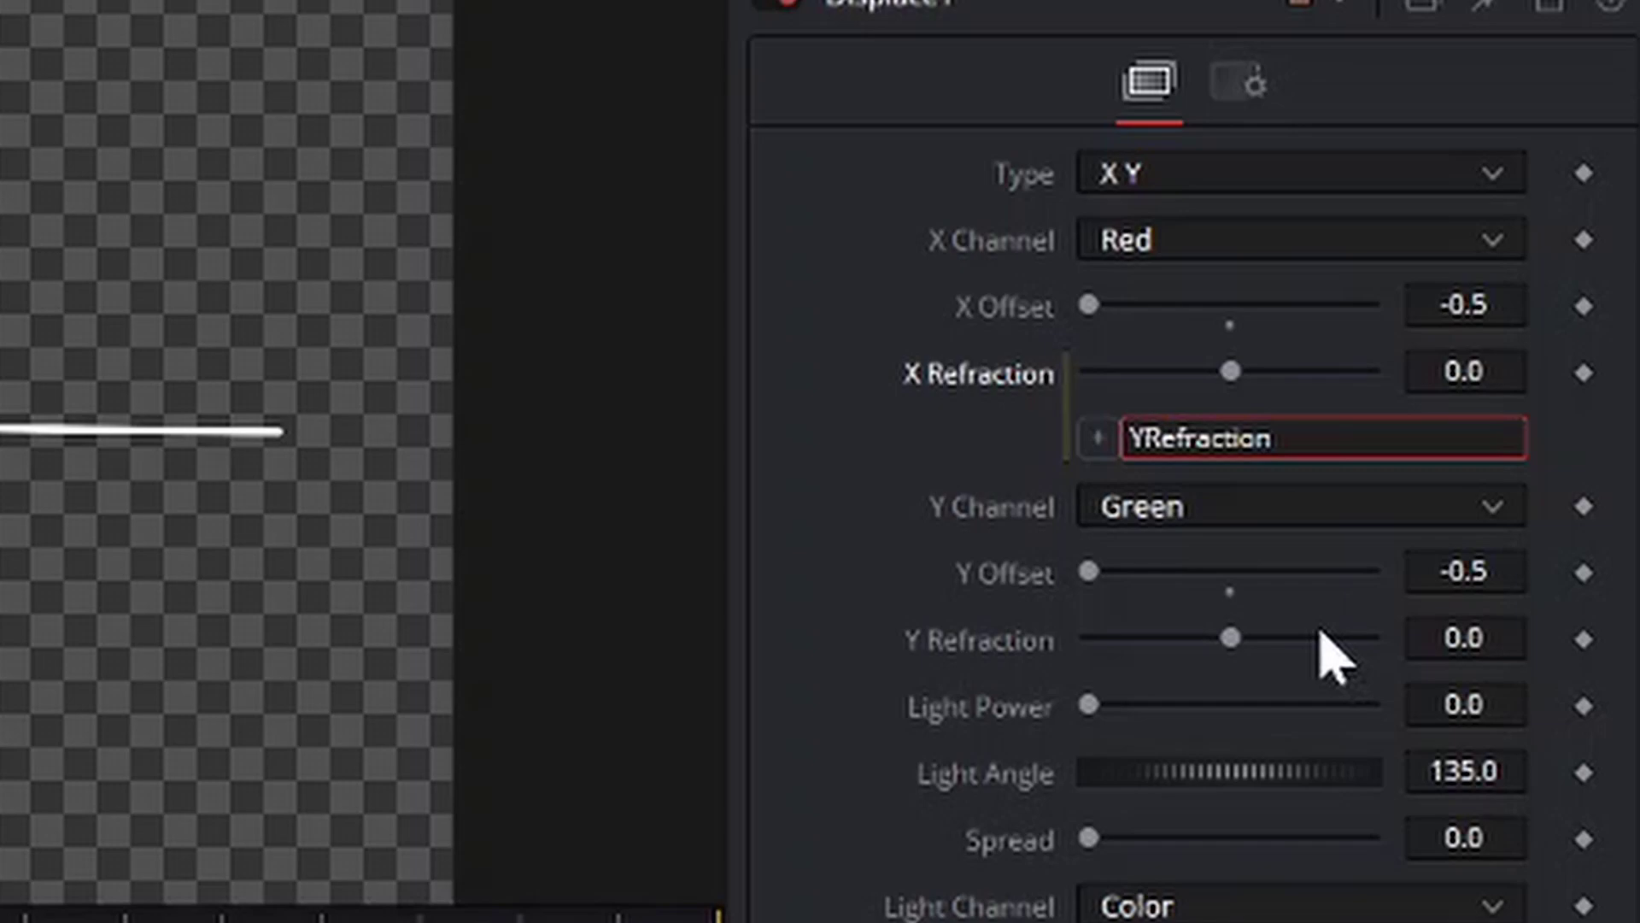
left_click_drag(1233, 637, 1291, 639)
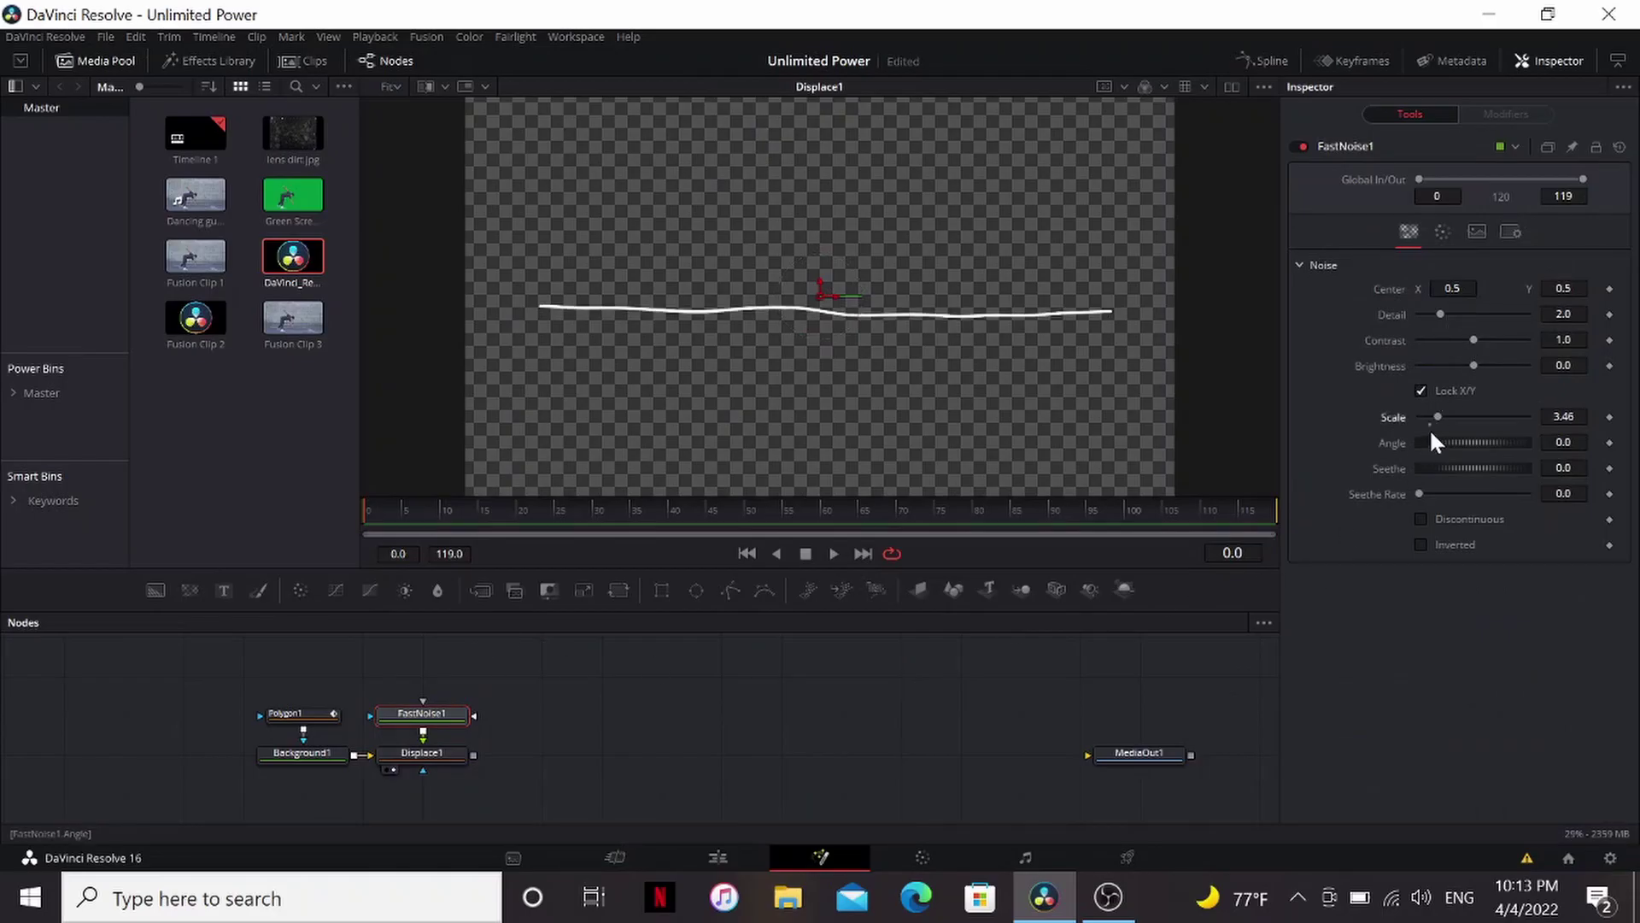
Give FastNoise1 Contrast 4.24, Scale 2.52 and Seethe Rate 0.709, then play back the waving line.
mouse_move(1471, 339)
left_mouse_down()
mouse_move(1501, 338)
mouse_move(1483, 367)
left_mouse_up()
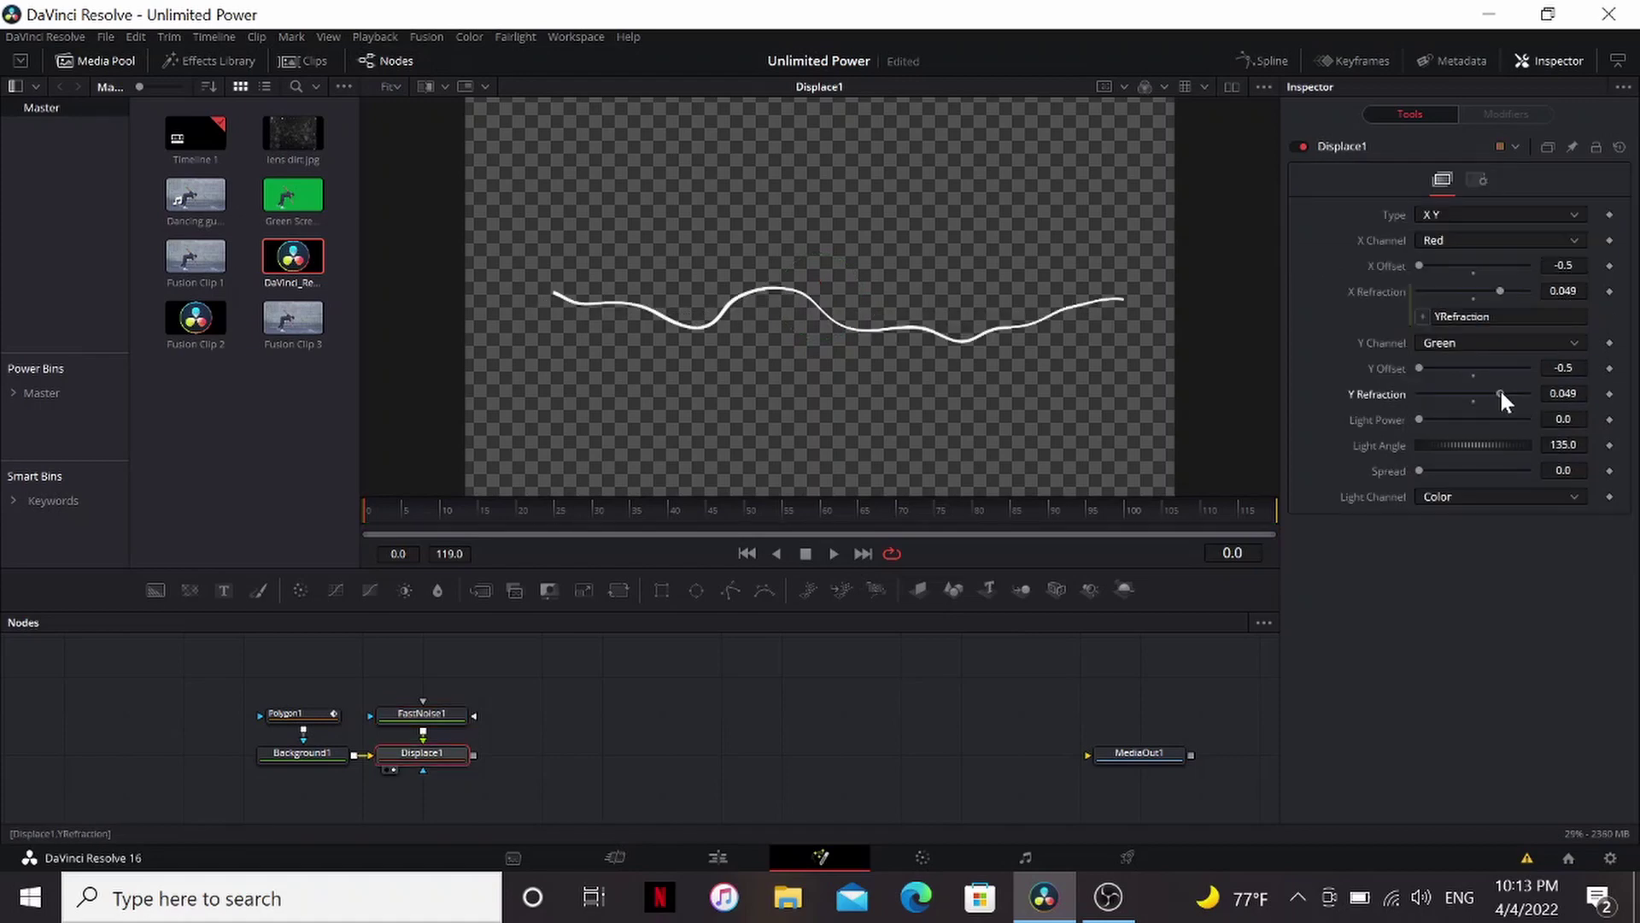
left_click(431, 714)
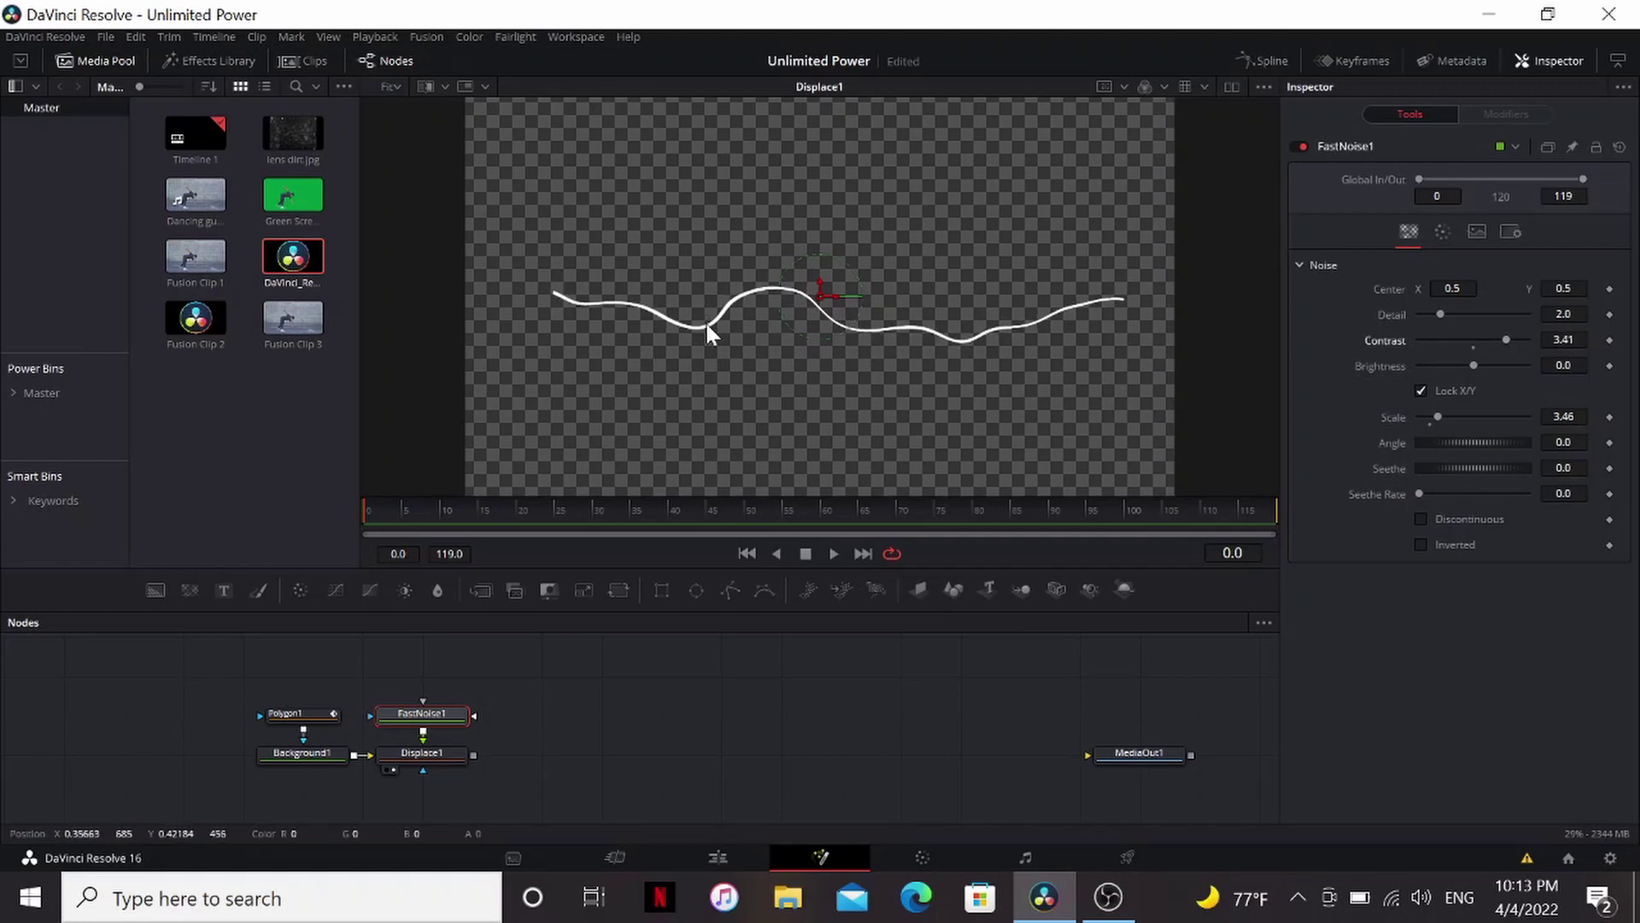
scroll(646, 310, "up", 2)
scroll(646, 310, "down", 3)
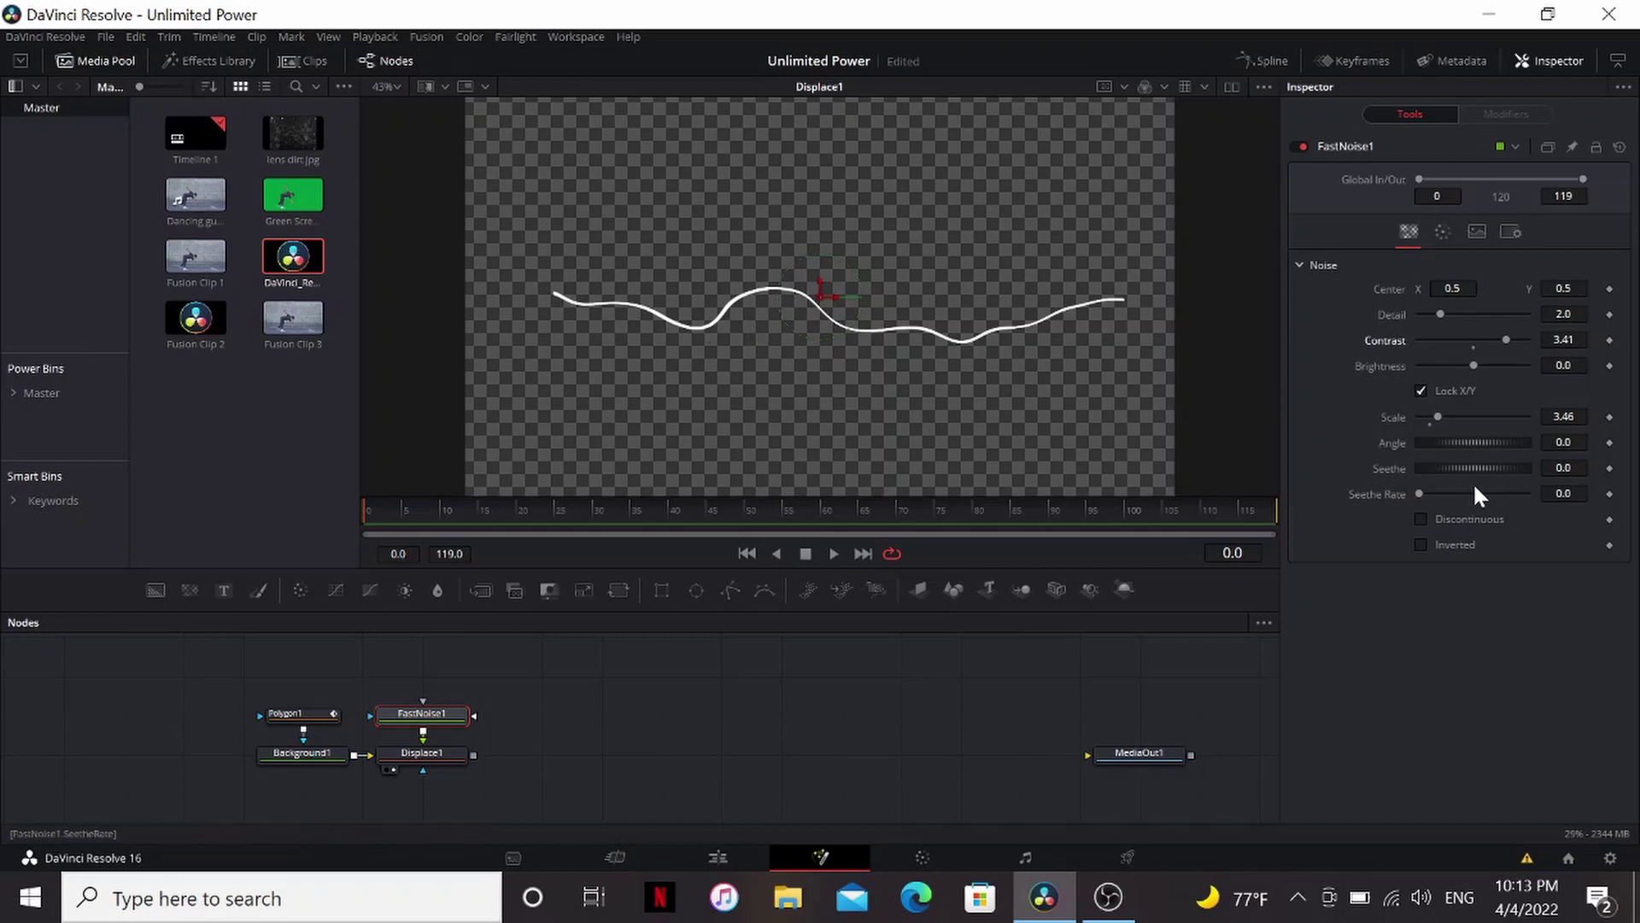
left_click_drag(1418, 492, 1477, 496)
key("space")
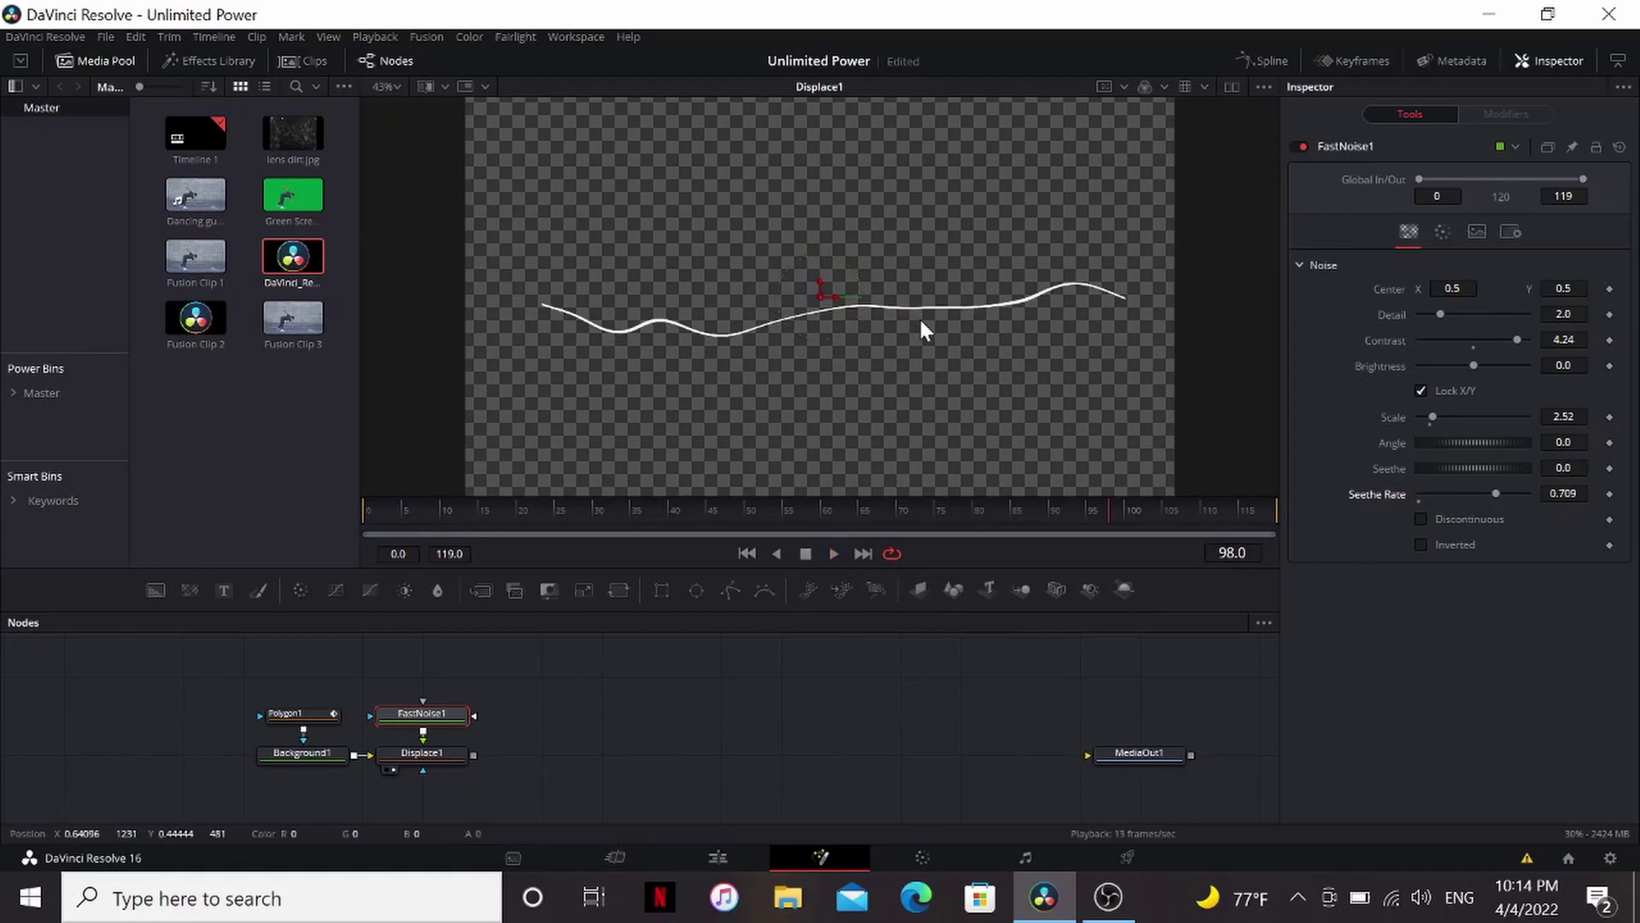
Add a soft-edged, widened Rectangle1 mask to FastNoise1, shifted slightly right.
left_click(663, 592)
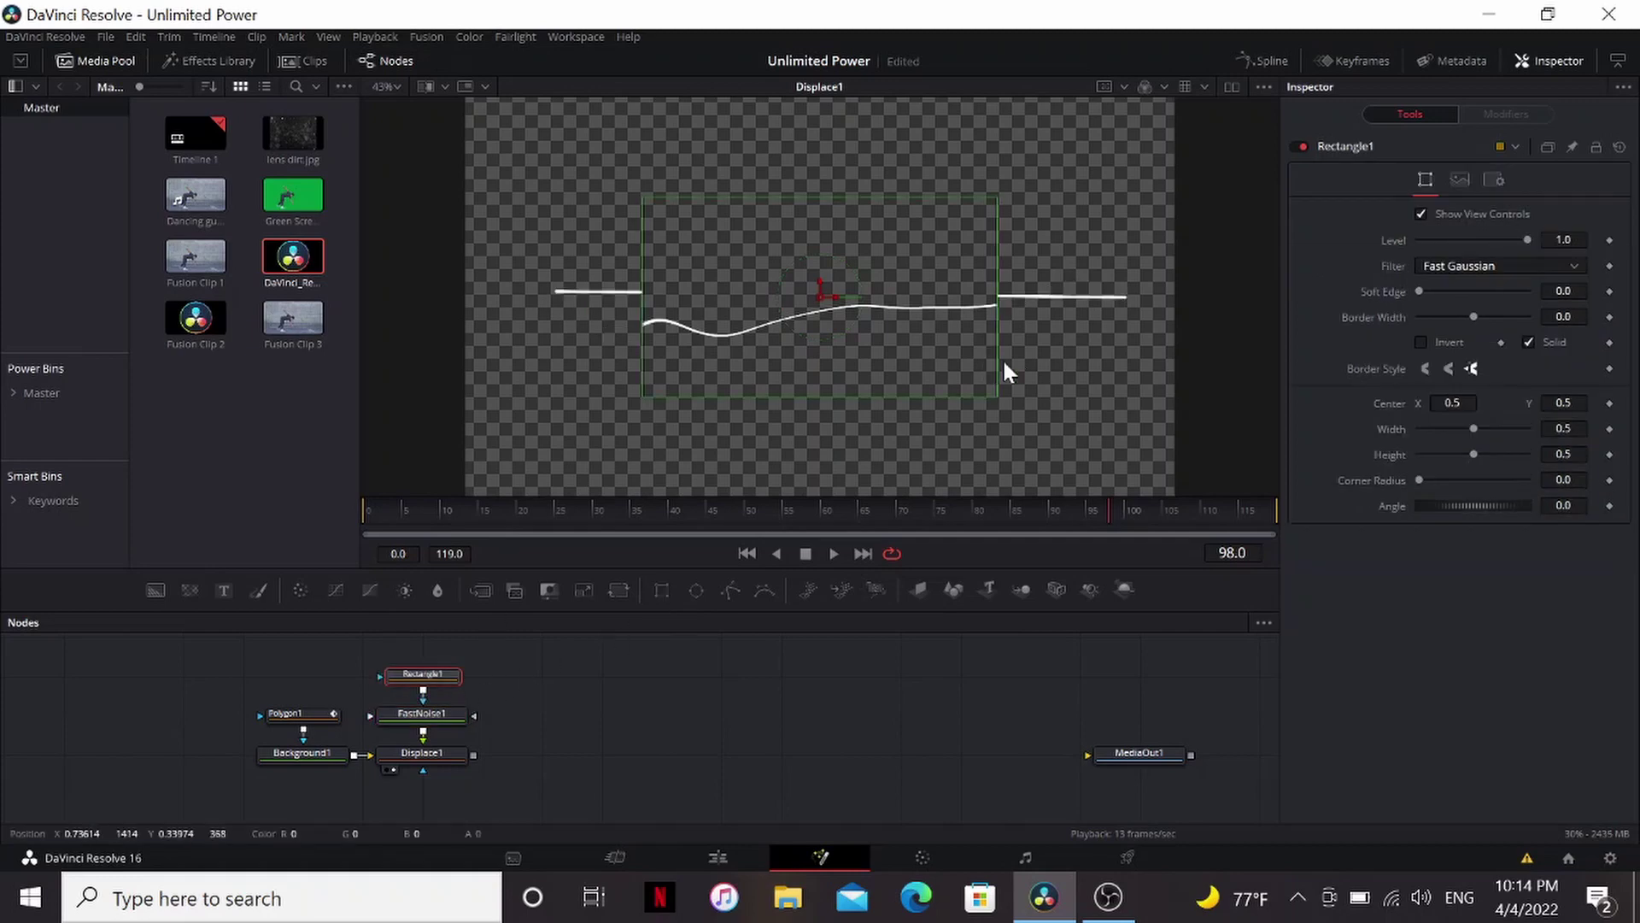
left_click_drag(1417, 291, 1461, 290)
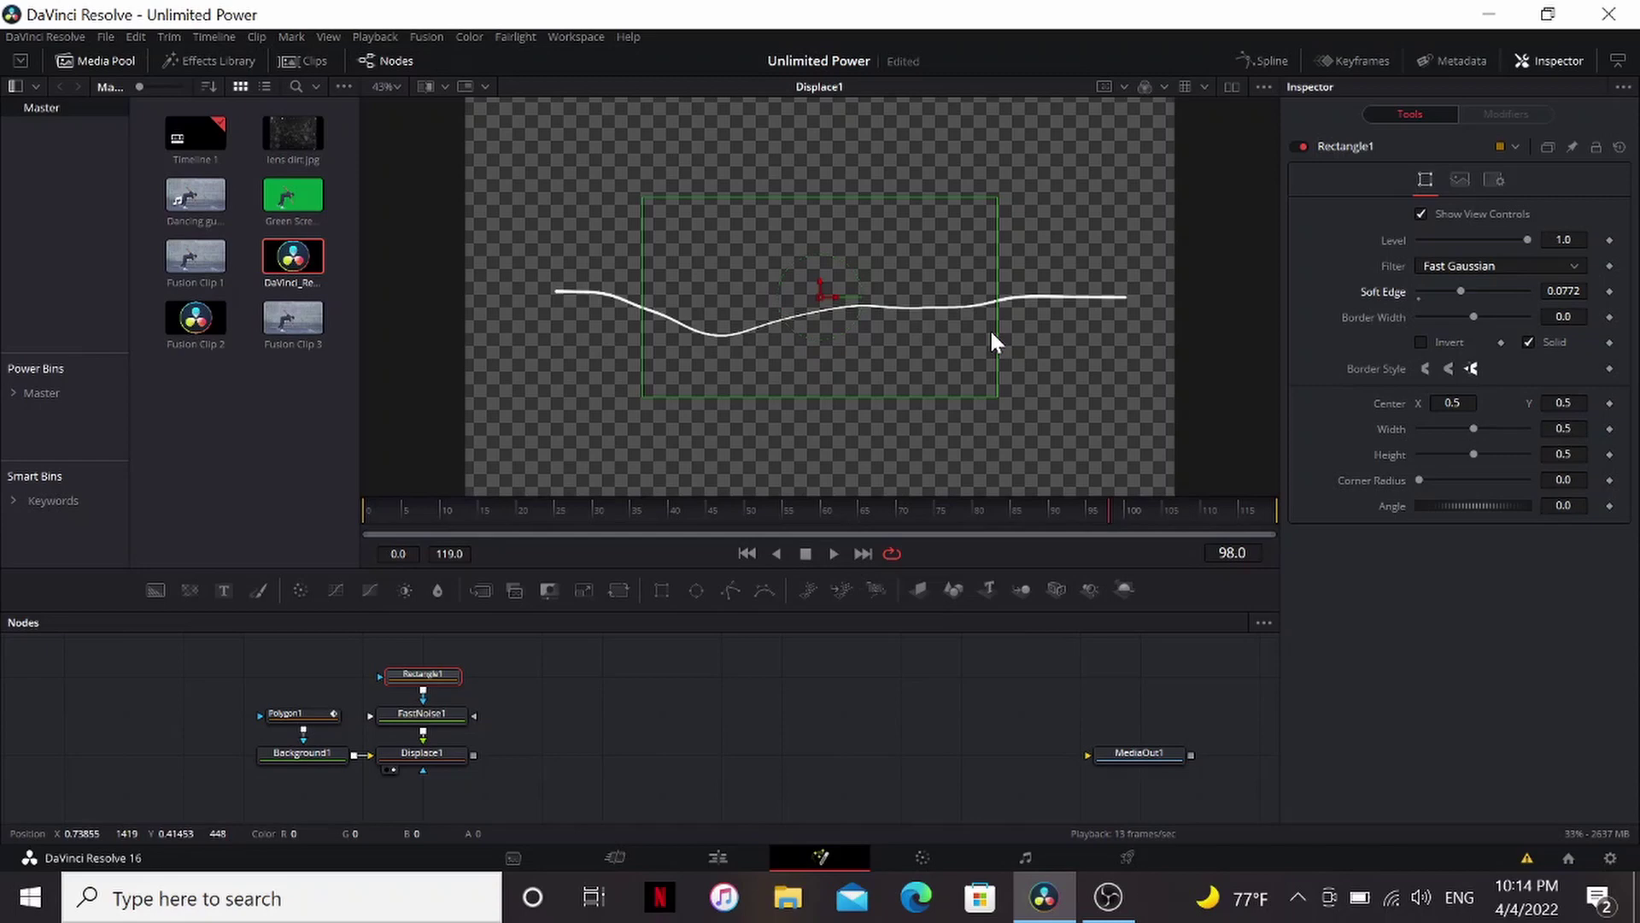
left_click_drag(996, 329, 1012, 330)
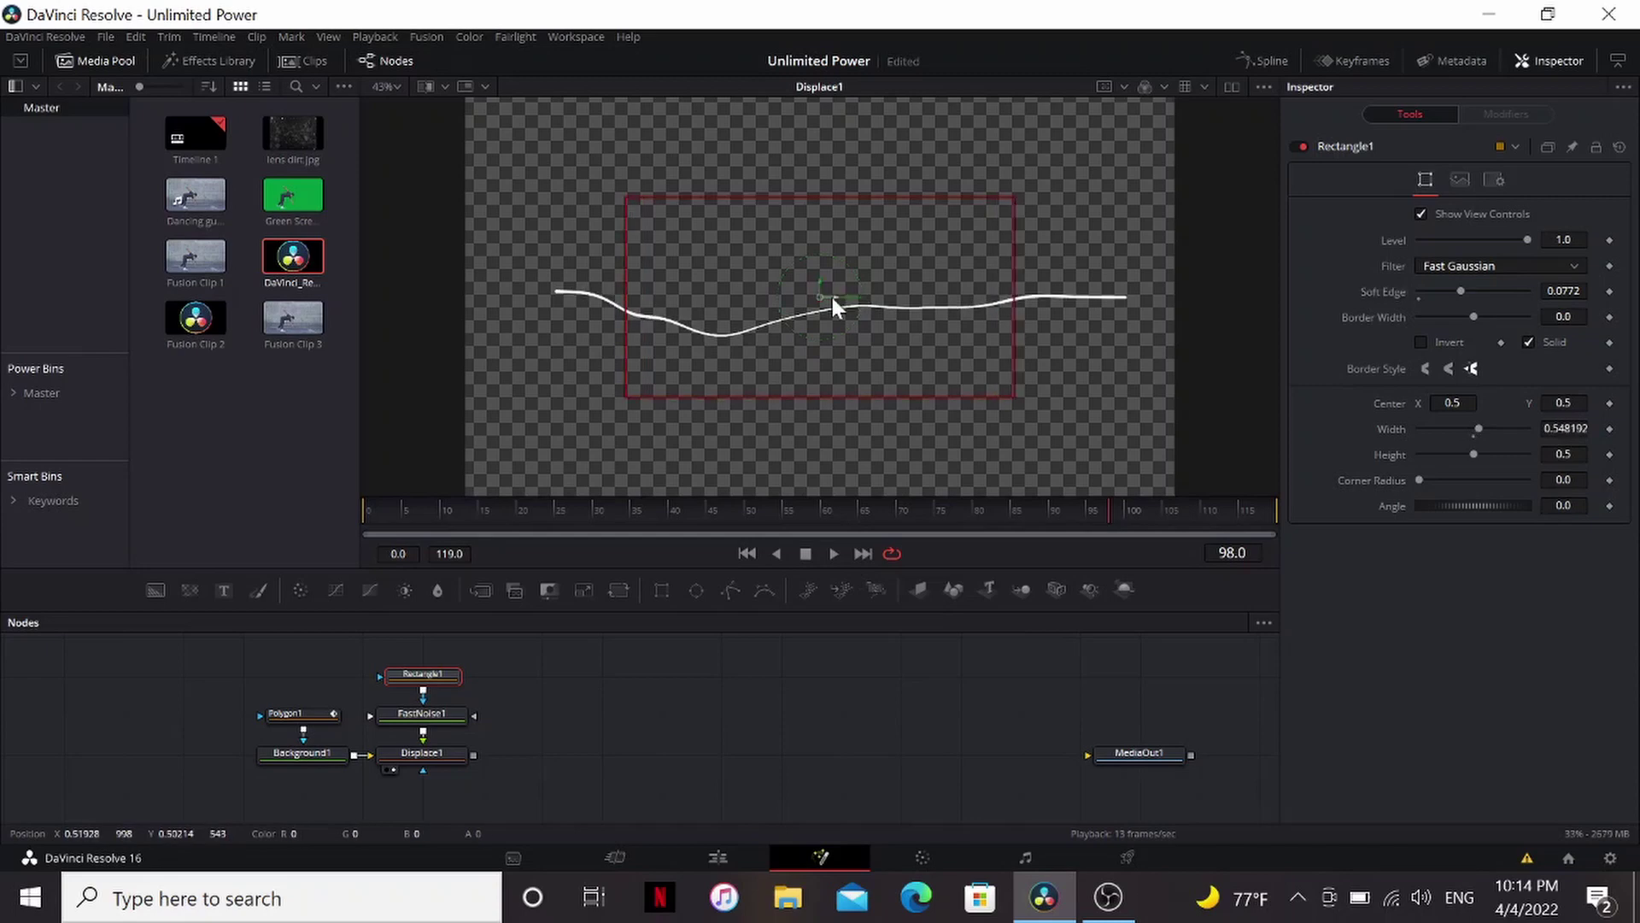
left_click_drag(830, 293, 878, 302)
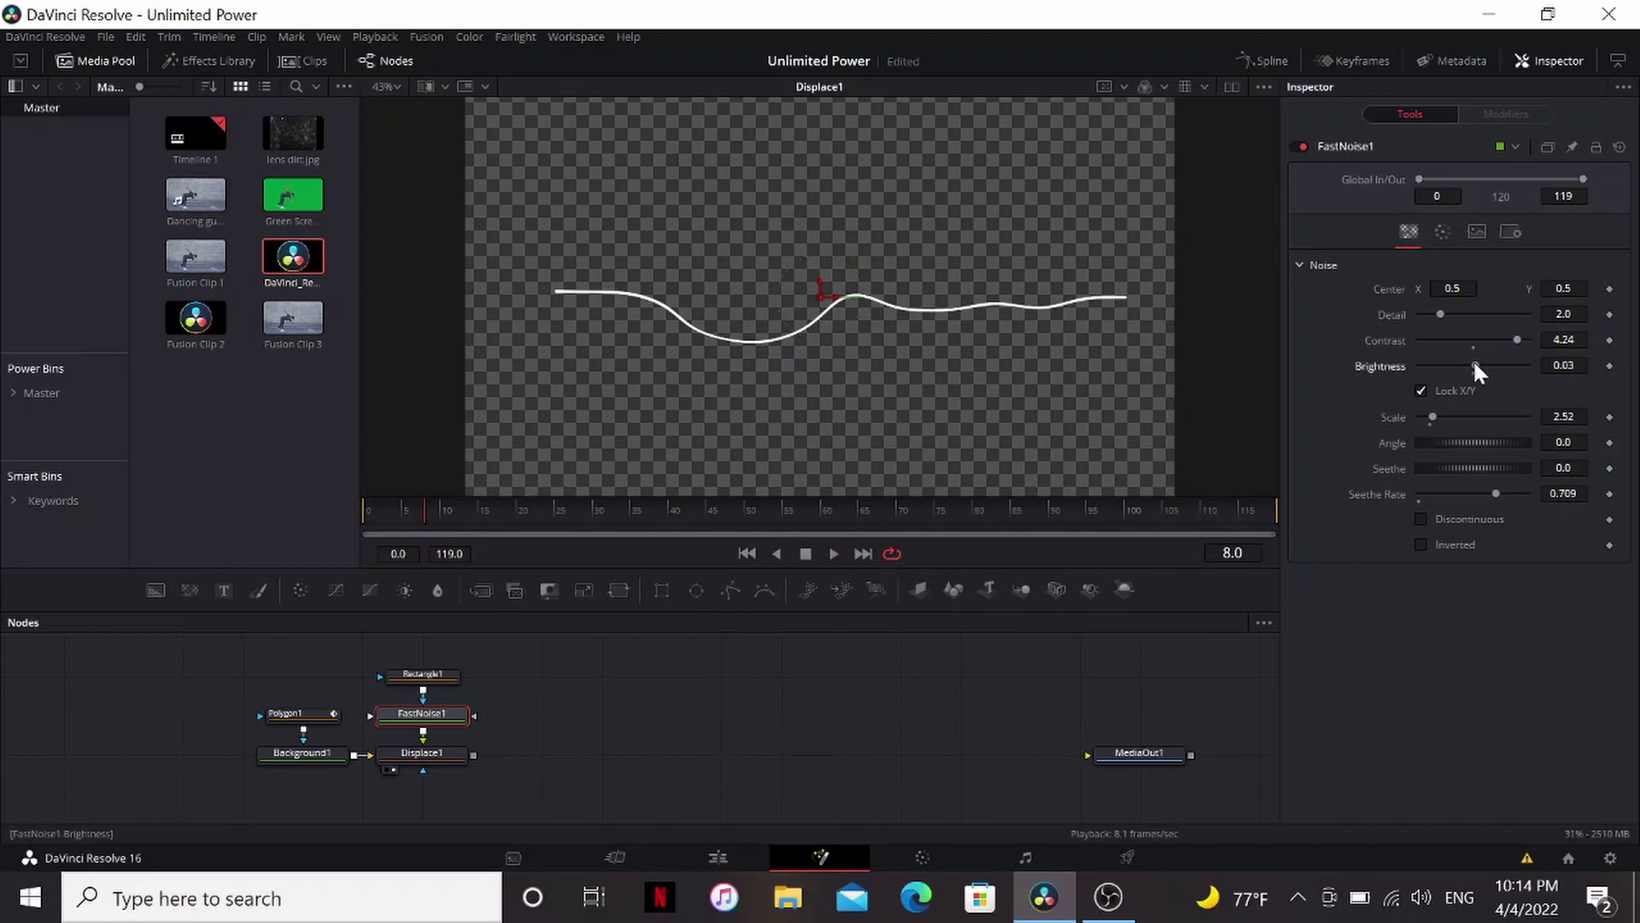
Set FastNoise1 Brightness to -0.44, Scale 1.57 and enable Discontinuous, previewing to frame 23.
left_click_drag(1473, 365, 1428, 416)
key("space")
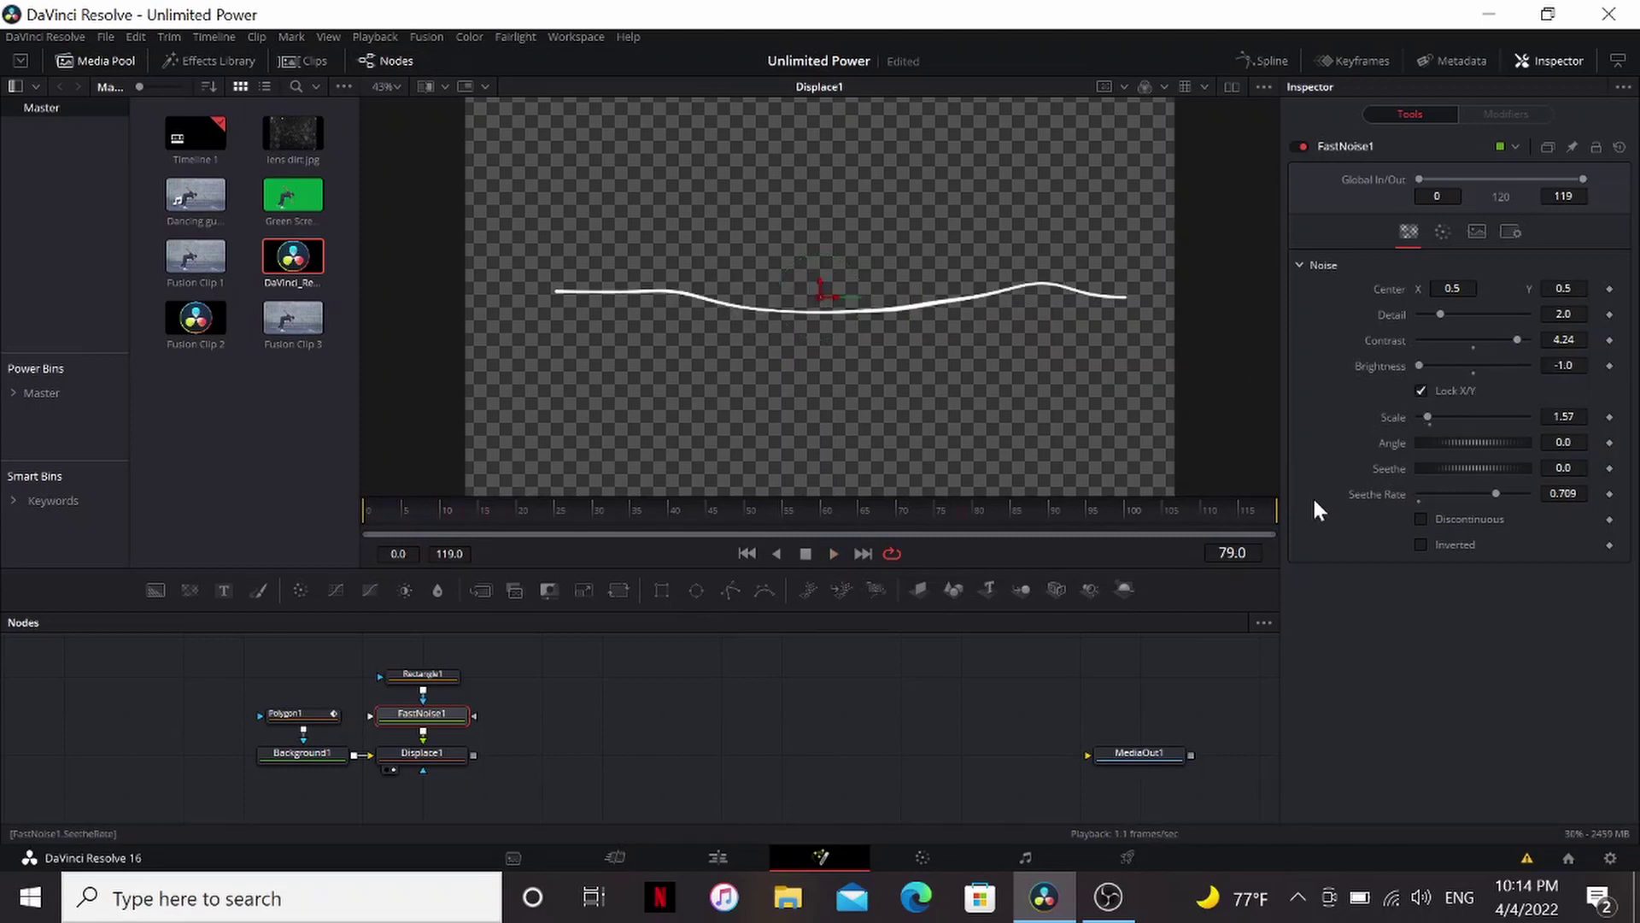
left_click(1421, 520)
key("space")
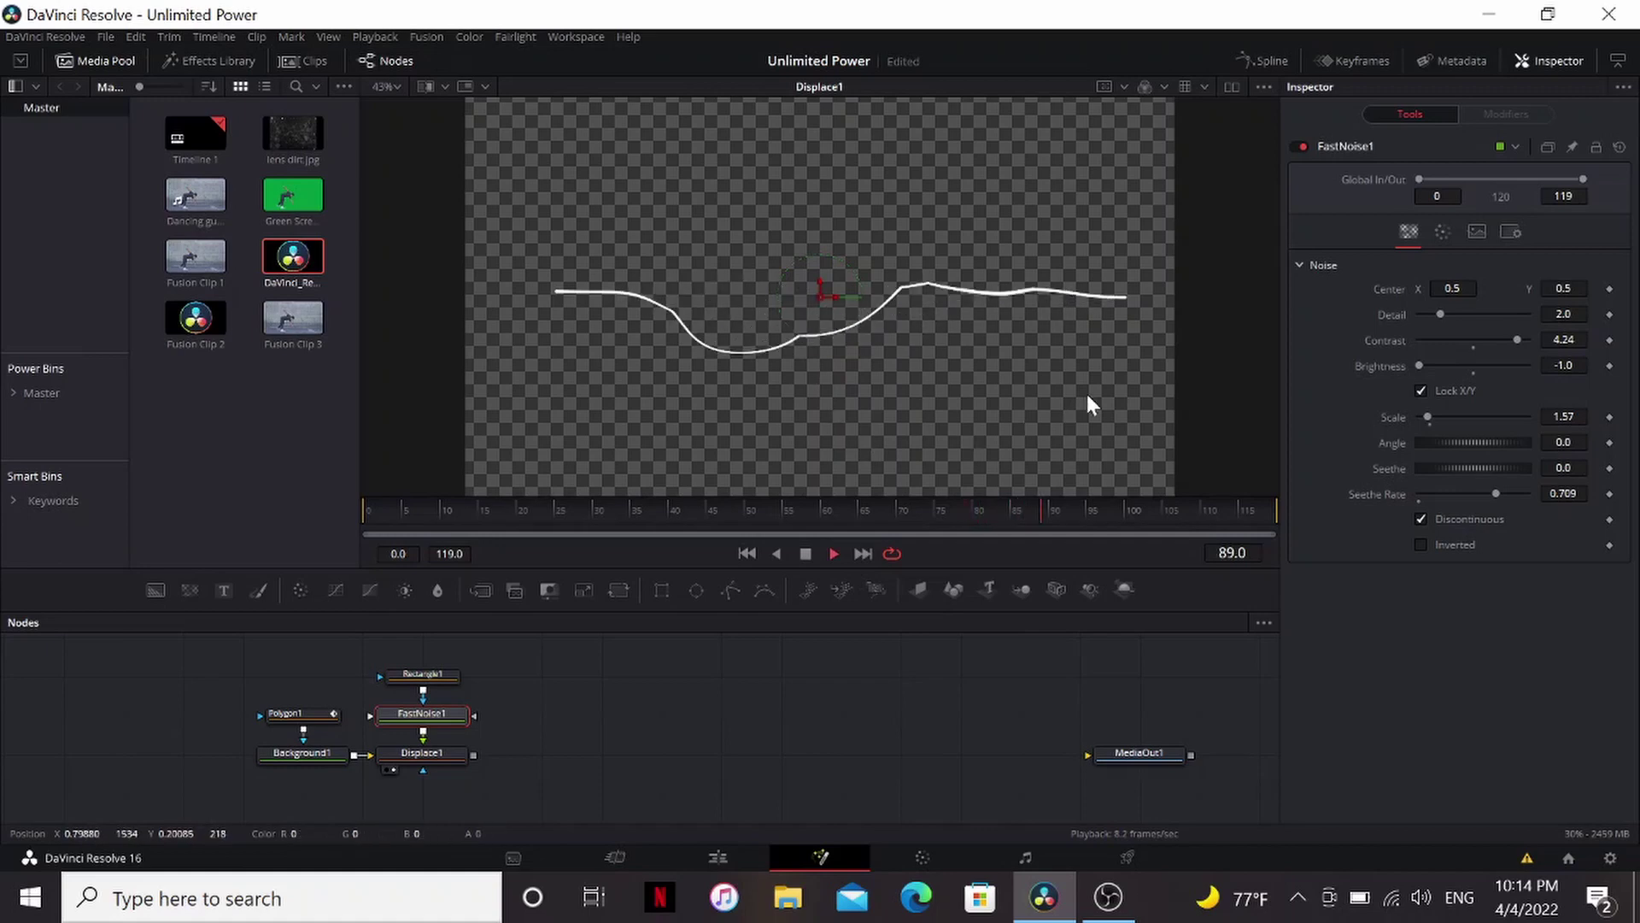
left_click(538, 510)
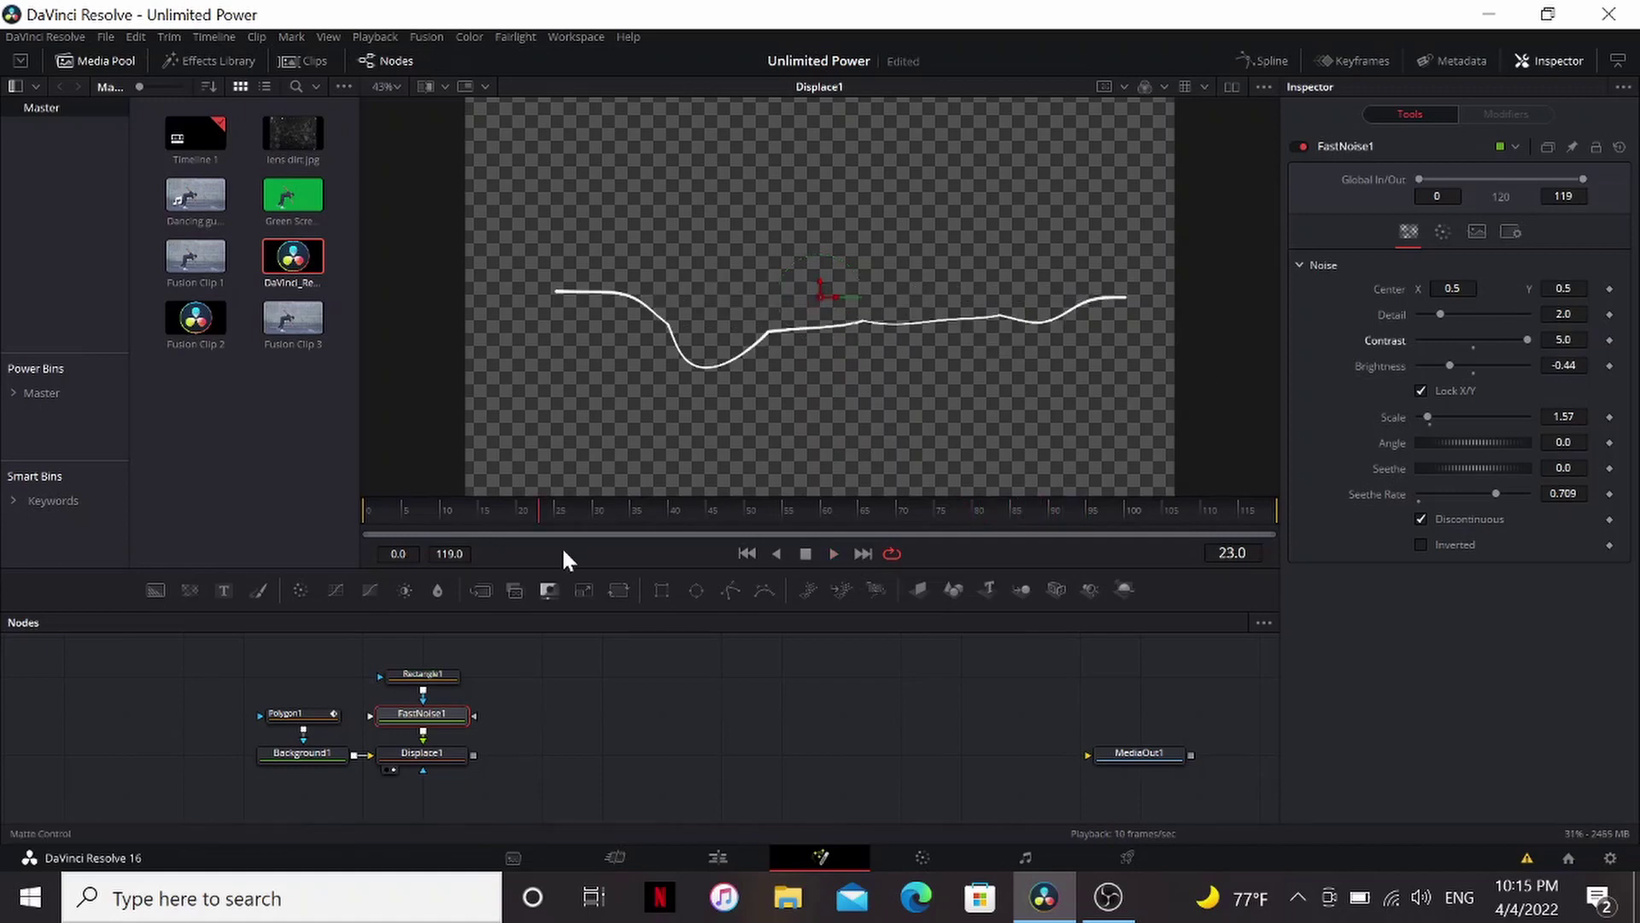
Duplicate Displace1 into a chained Displace1_1 and view its output.
left_click(444, 753)
key("ctrl+v")
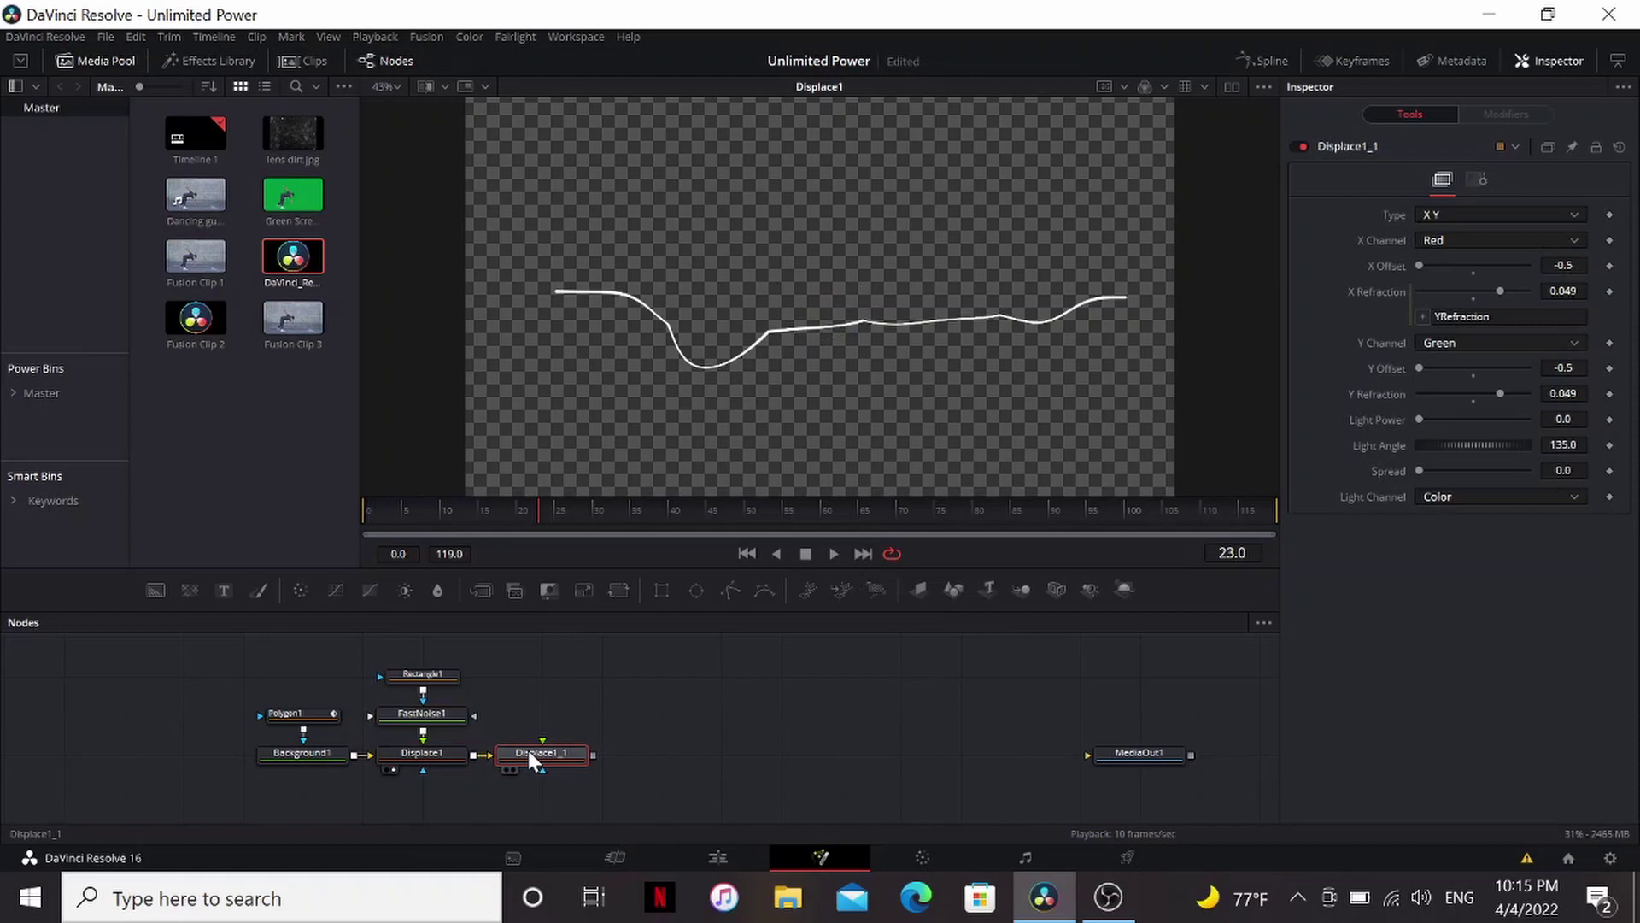
key("1")
Drive Displace1_1 with a new FastNoise2 at Scale 20, Detail 10, Seethe Rate 0.756.
left_click(189, 590)
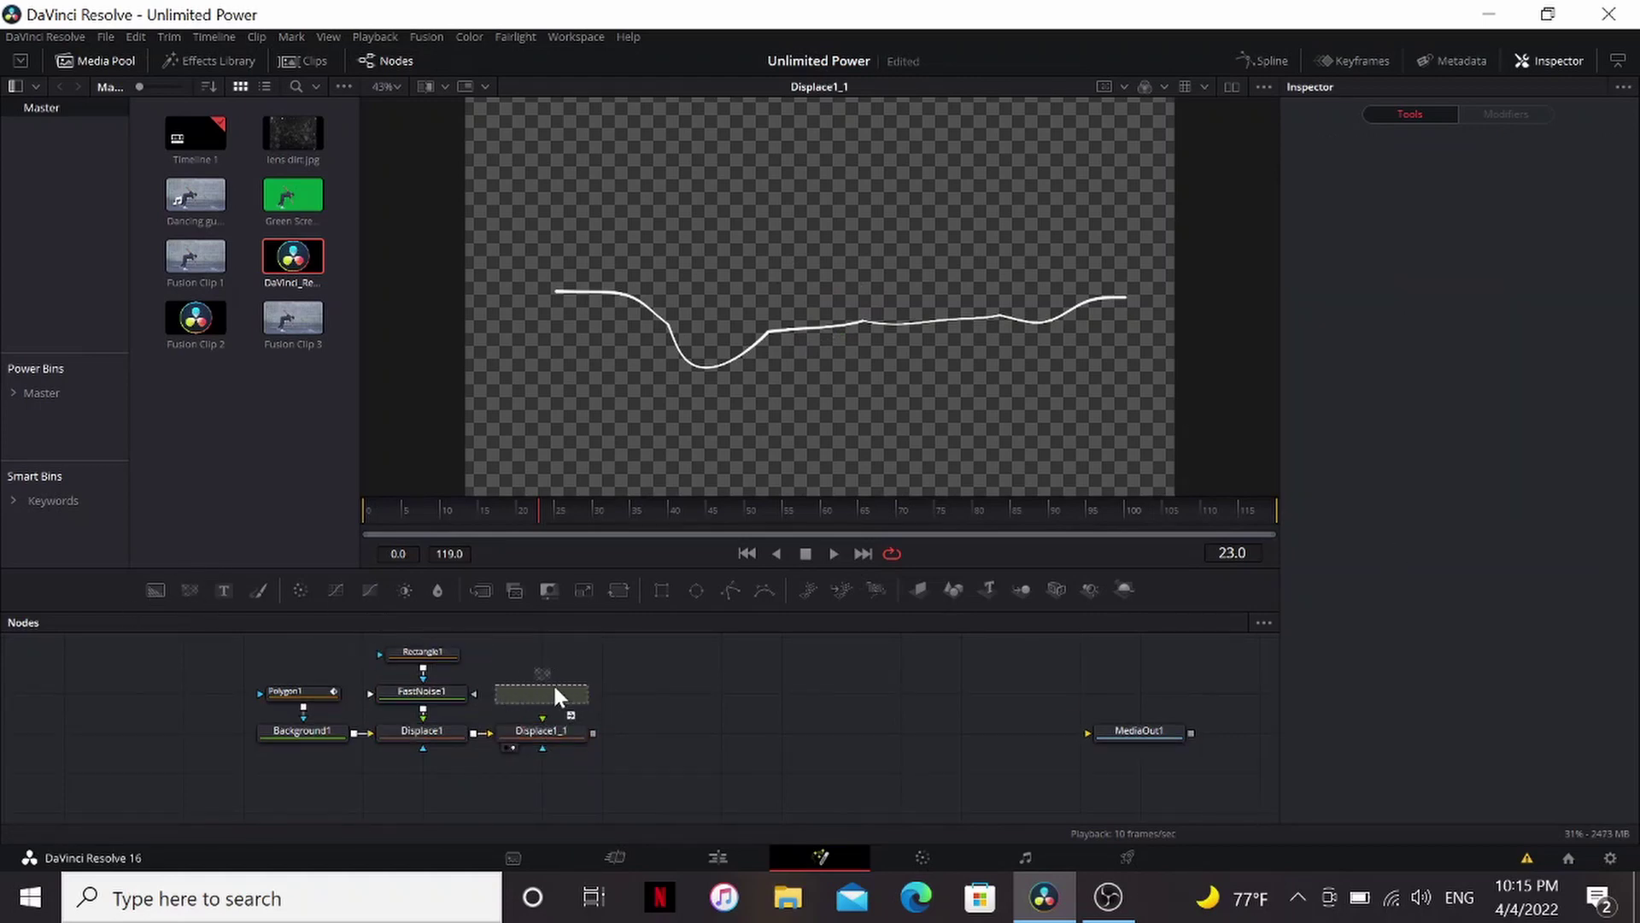
left_click_drag(1429, 417, 1541, 417)
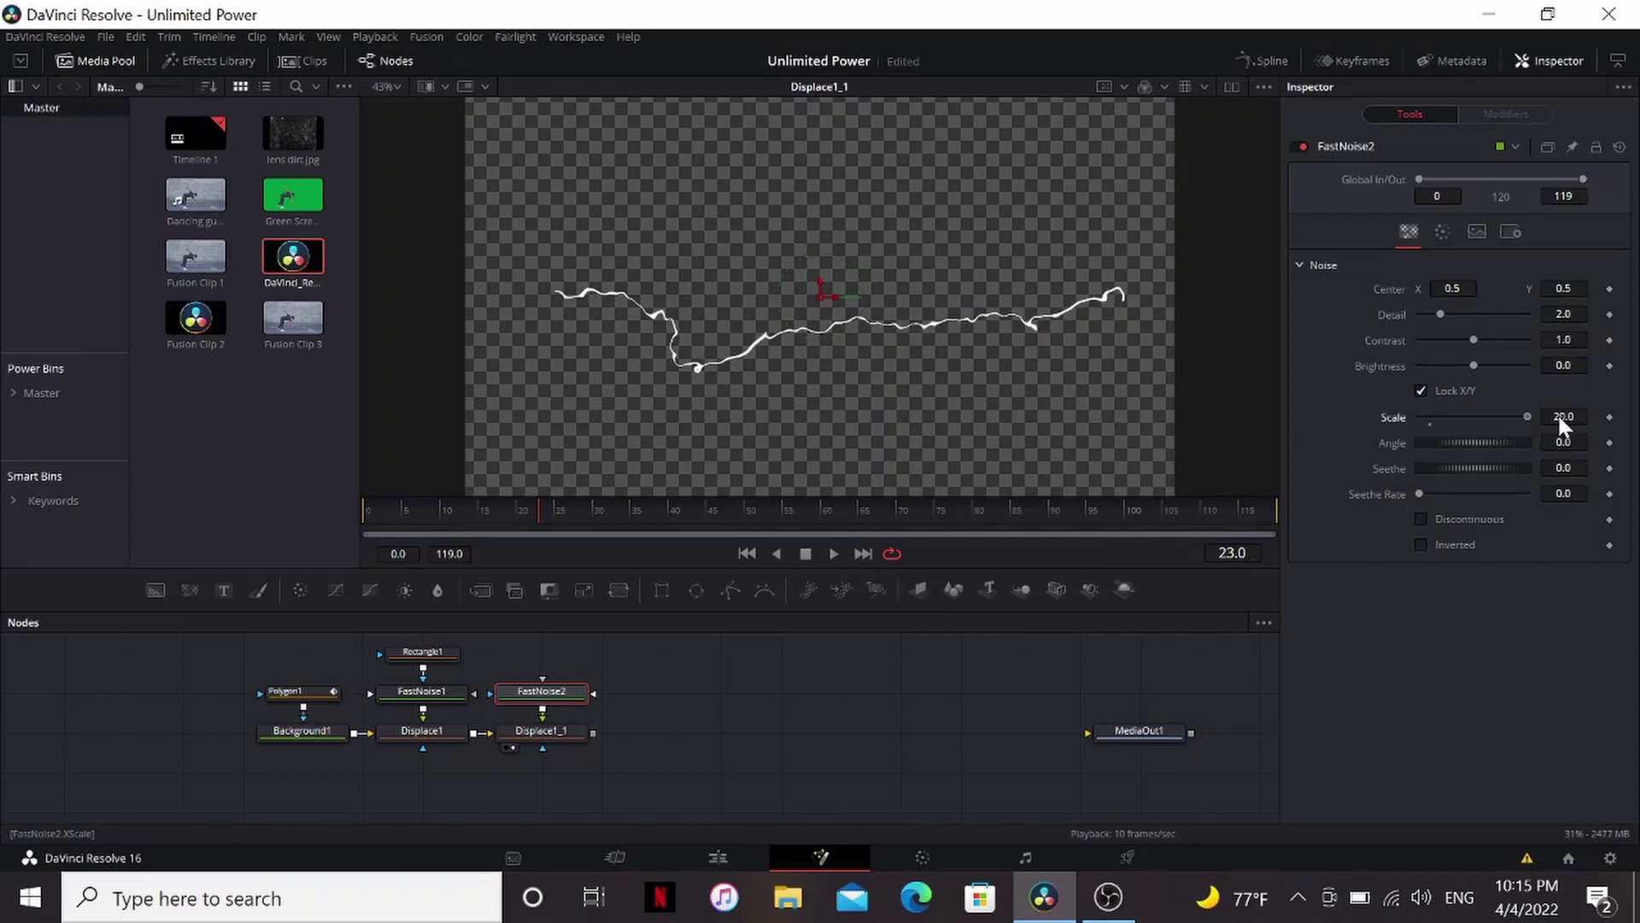
left_click_drag(1441, 314, 1505, 314)
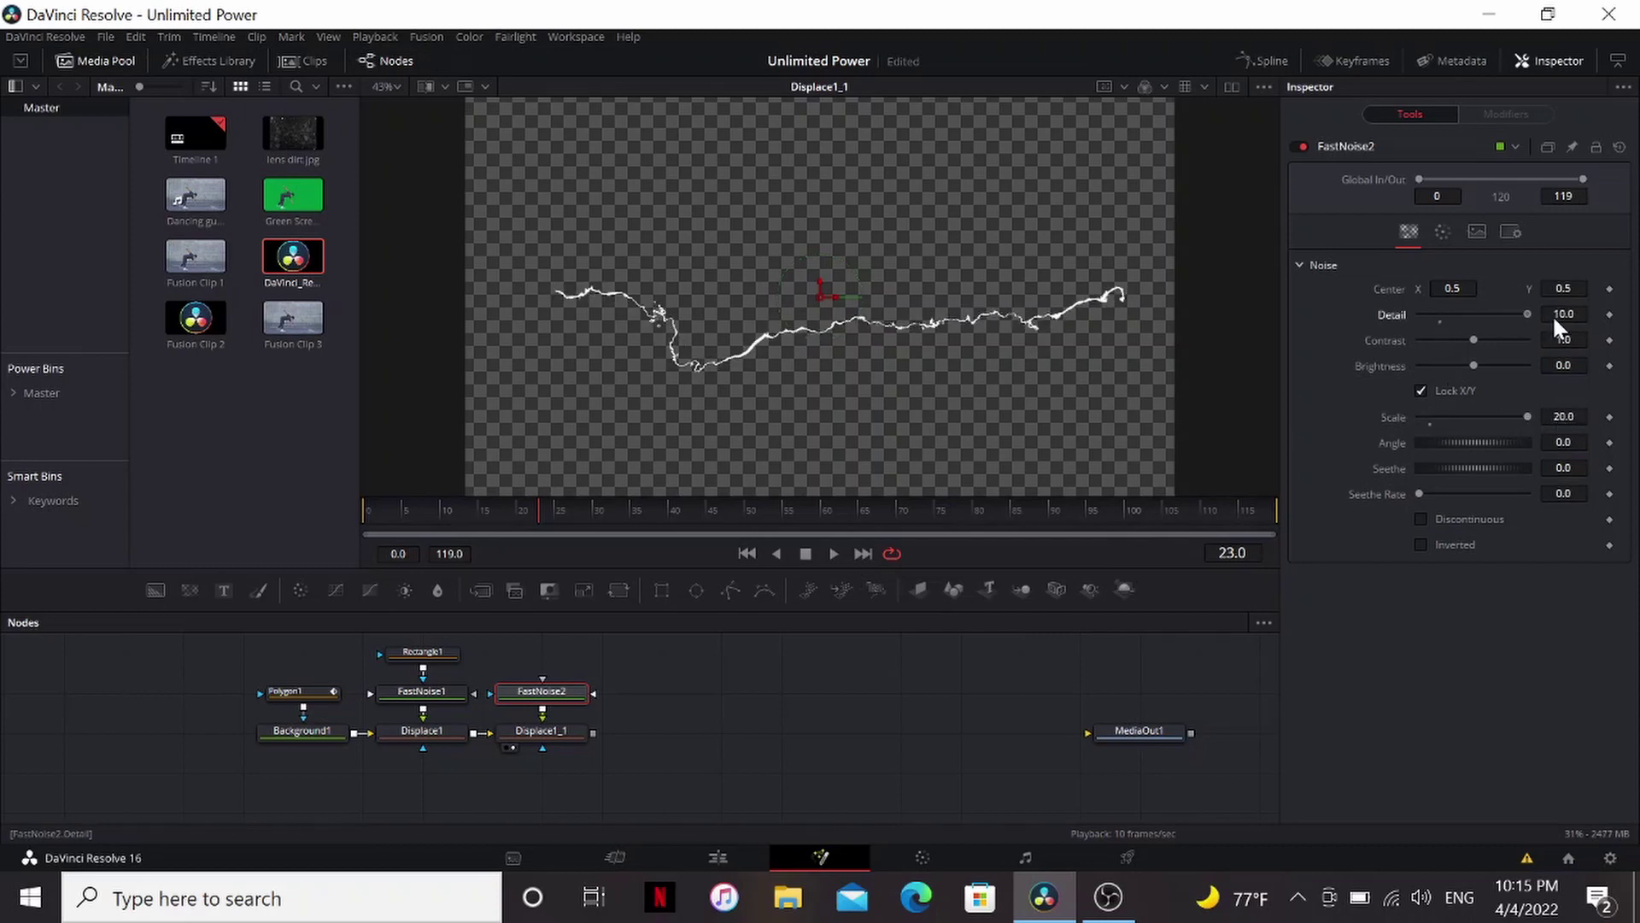
left_click_drag(1419, 494, 1505, 496)
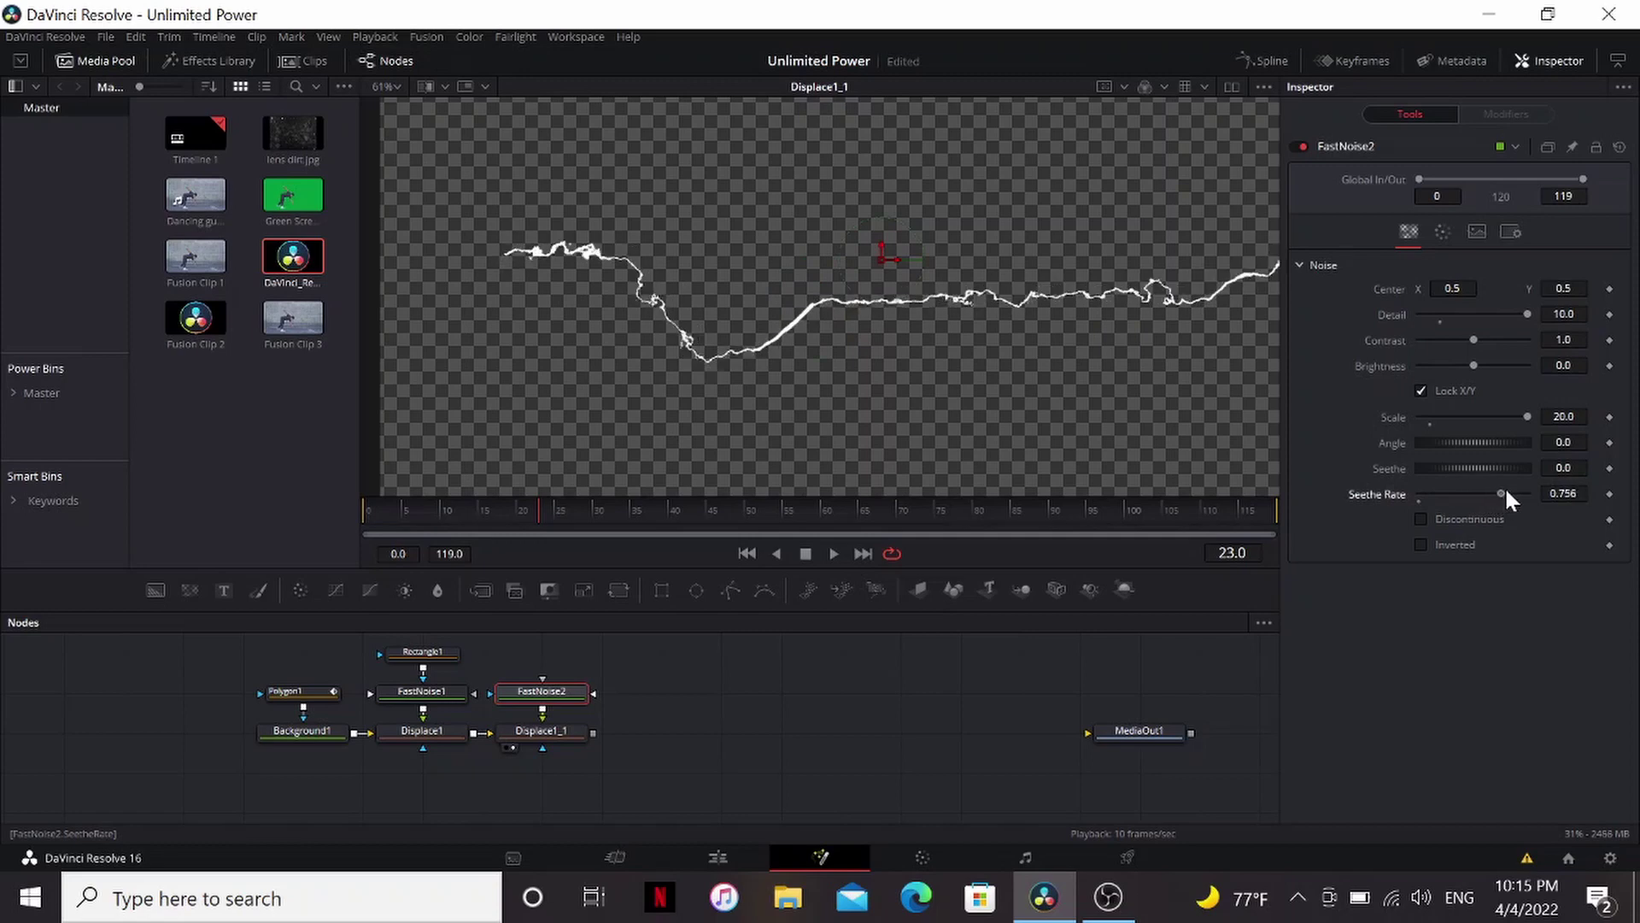
Lower Displace1_1's Refraction so the line is finely jagged.
left_click(541, 730)
left_click_drag(1503, 393, 1495, 393)
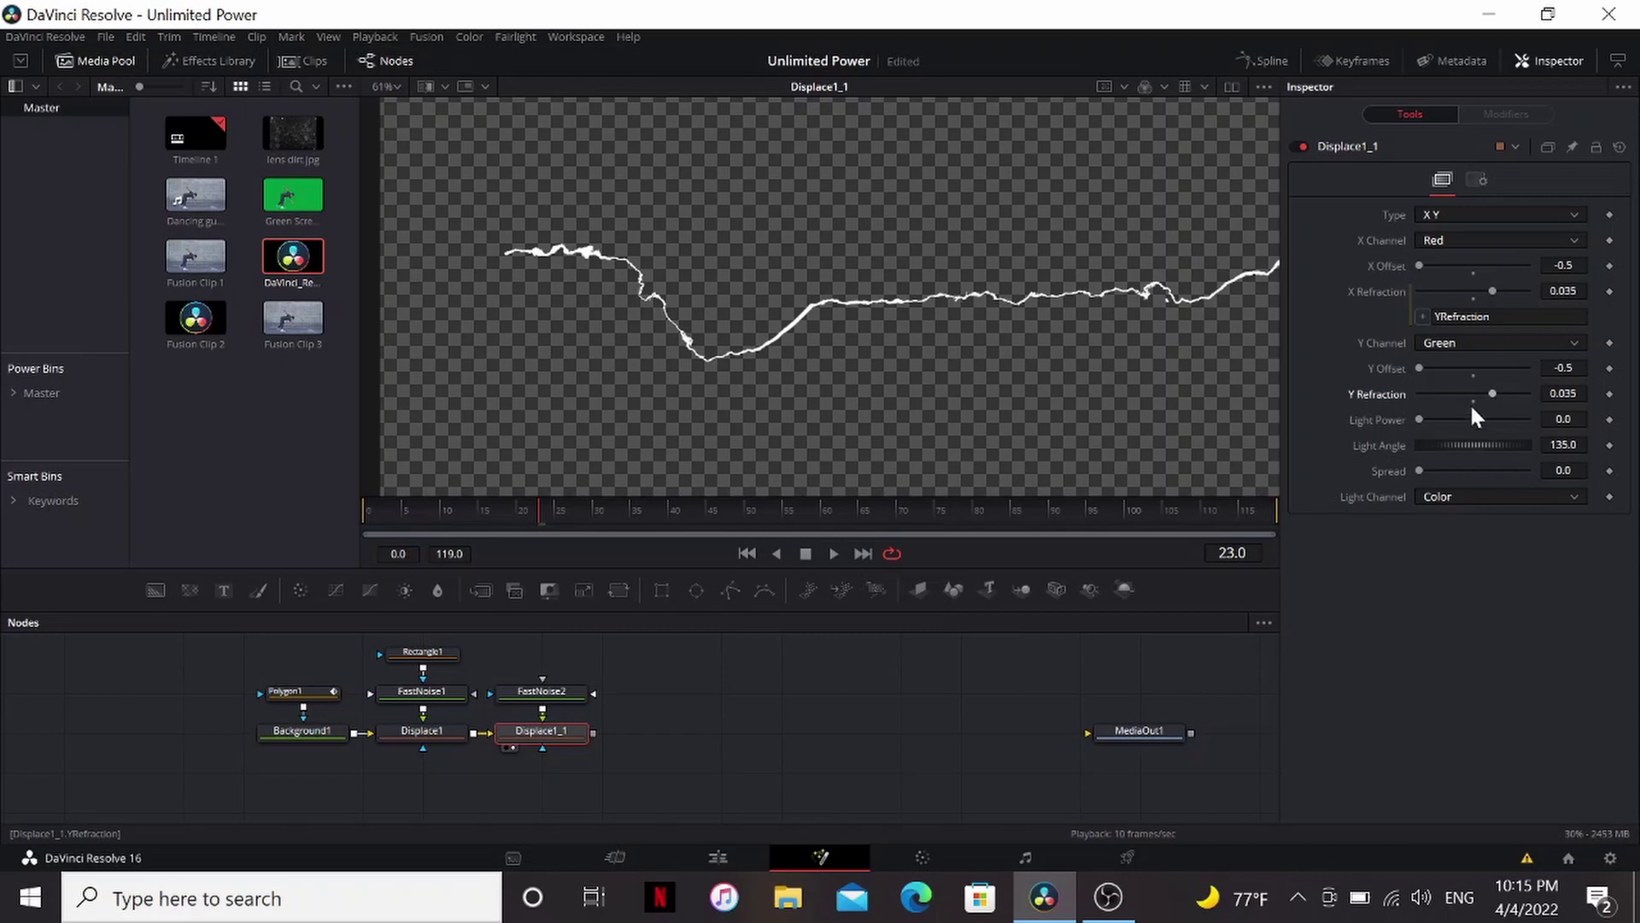
scroll(868, 287, "up", 1)
scroll(833, 369, "down", 2)
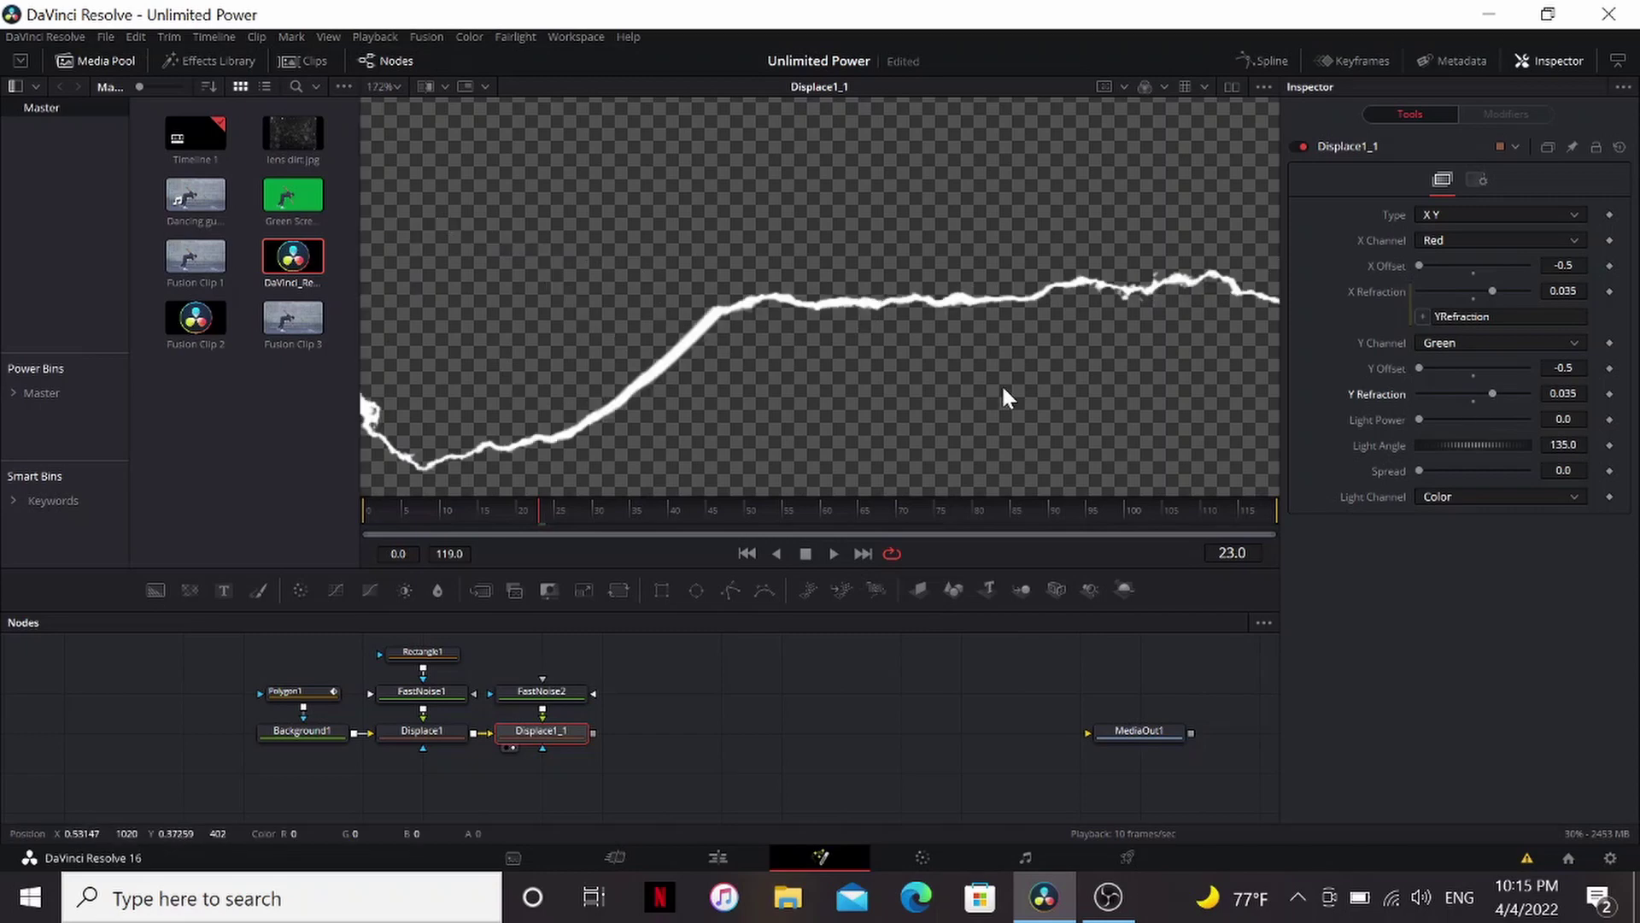
Add a SoftGlow1 node after Displace1_1 and preview it.
scroll(832, 369, "down", 1)
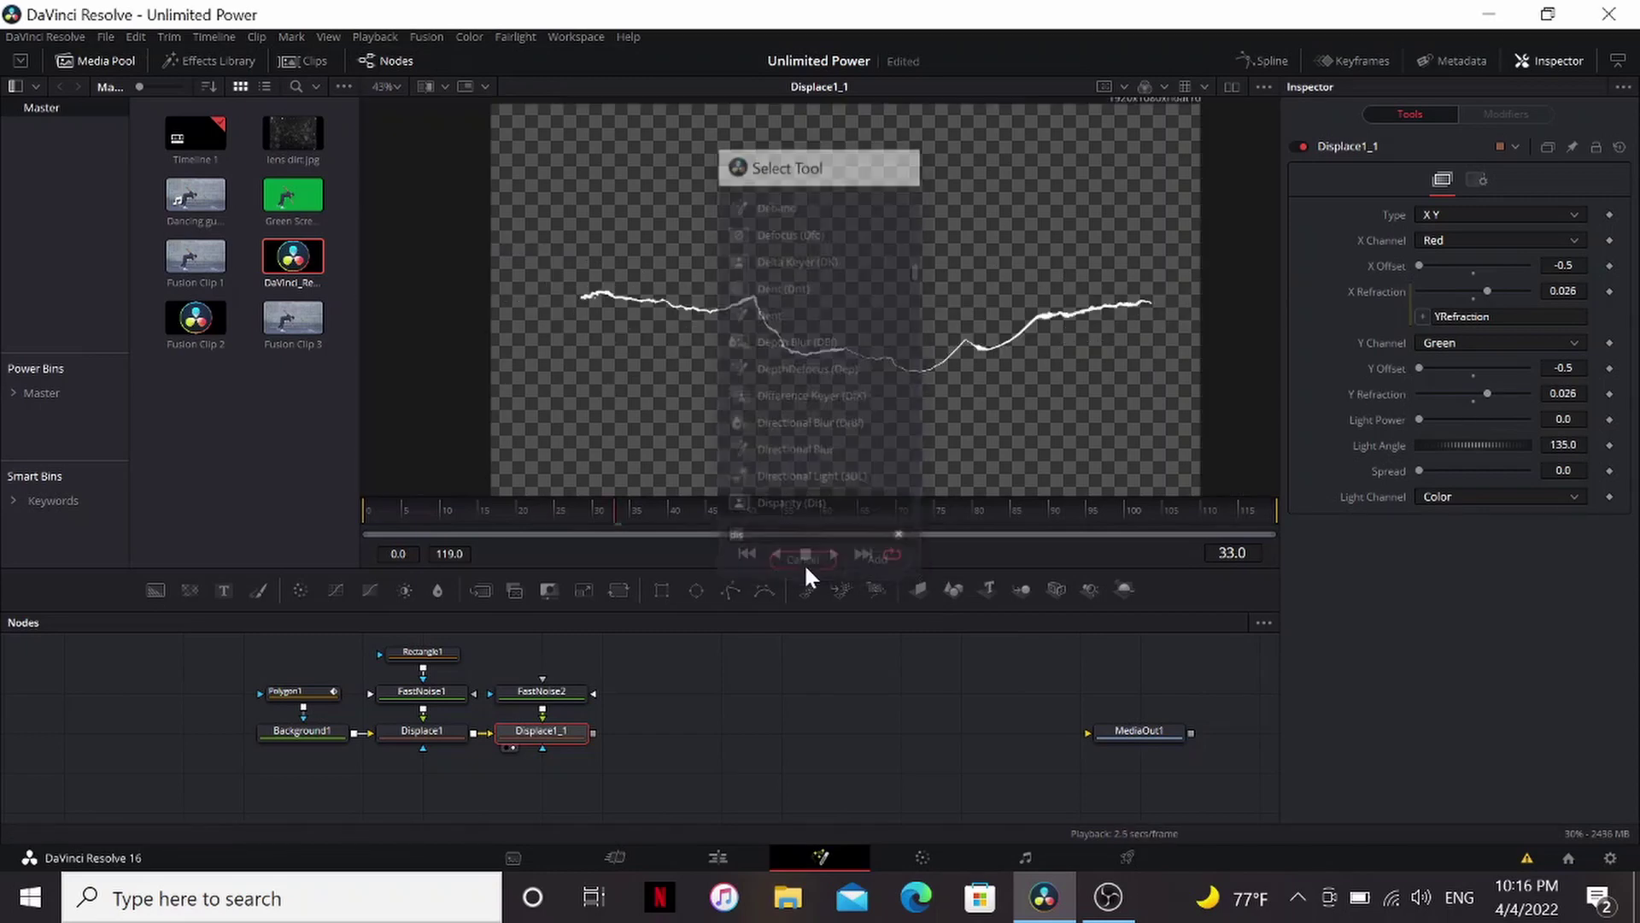
key("shift+space")
type("x")
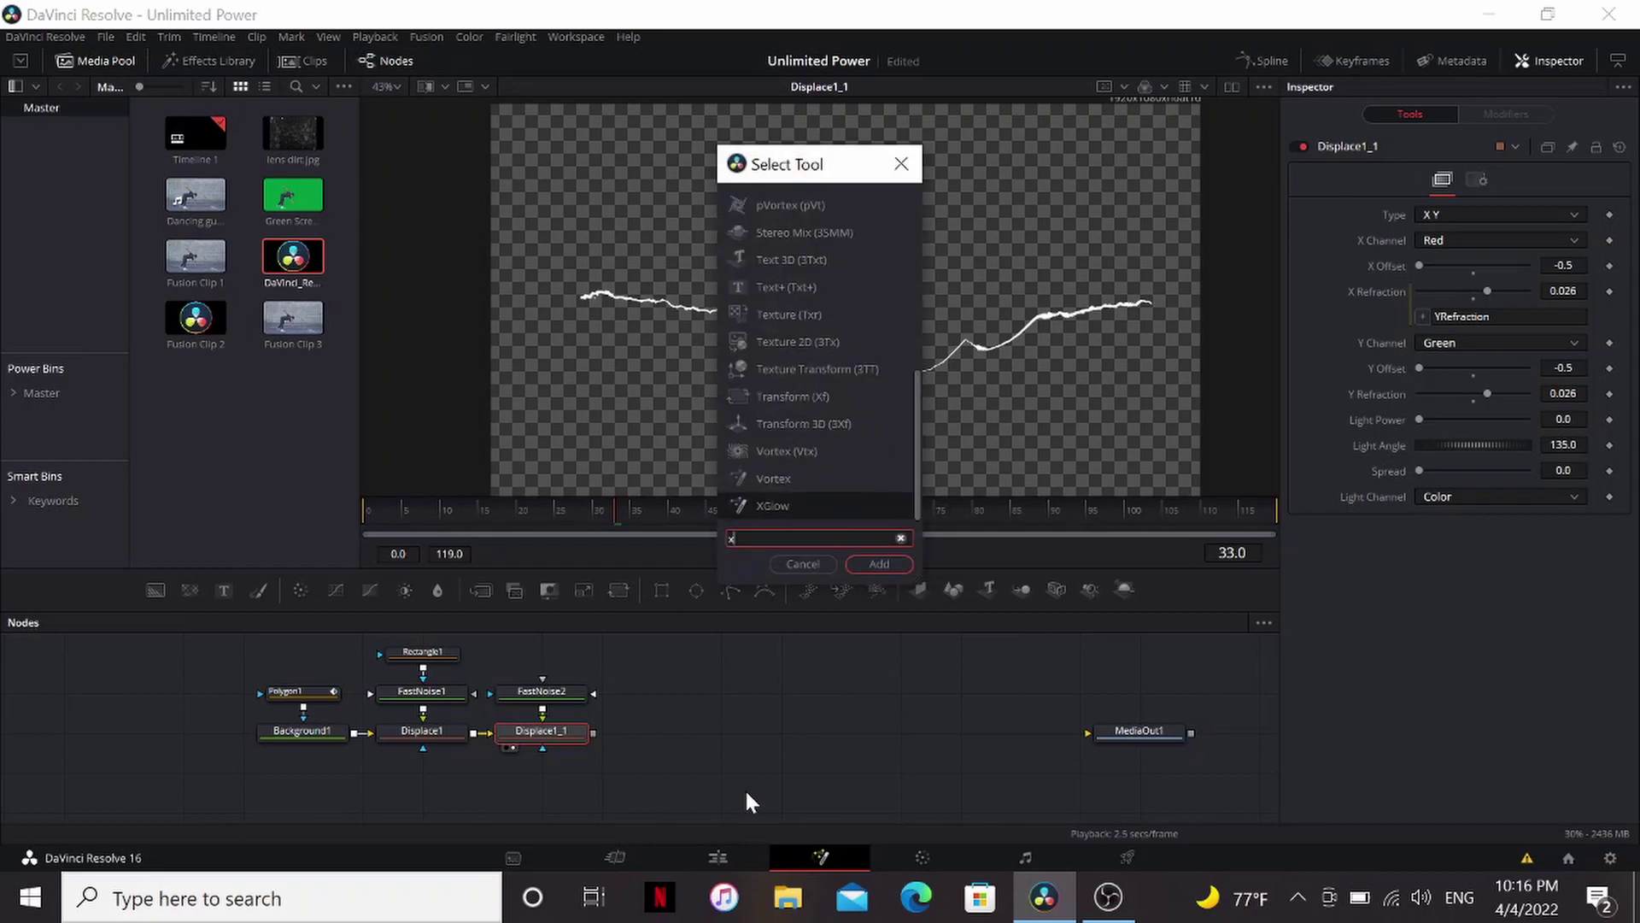
key("BackSpace")
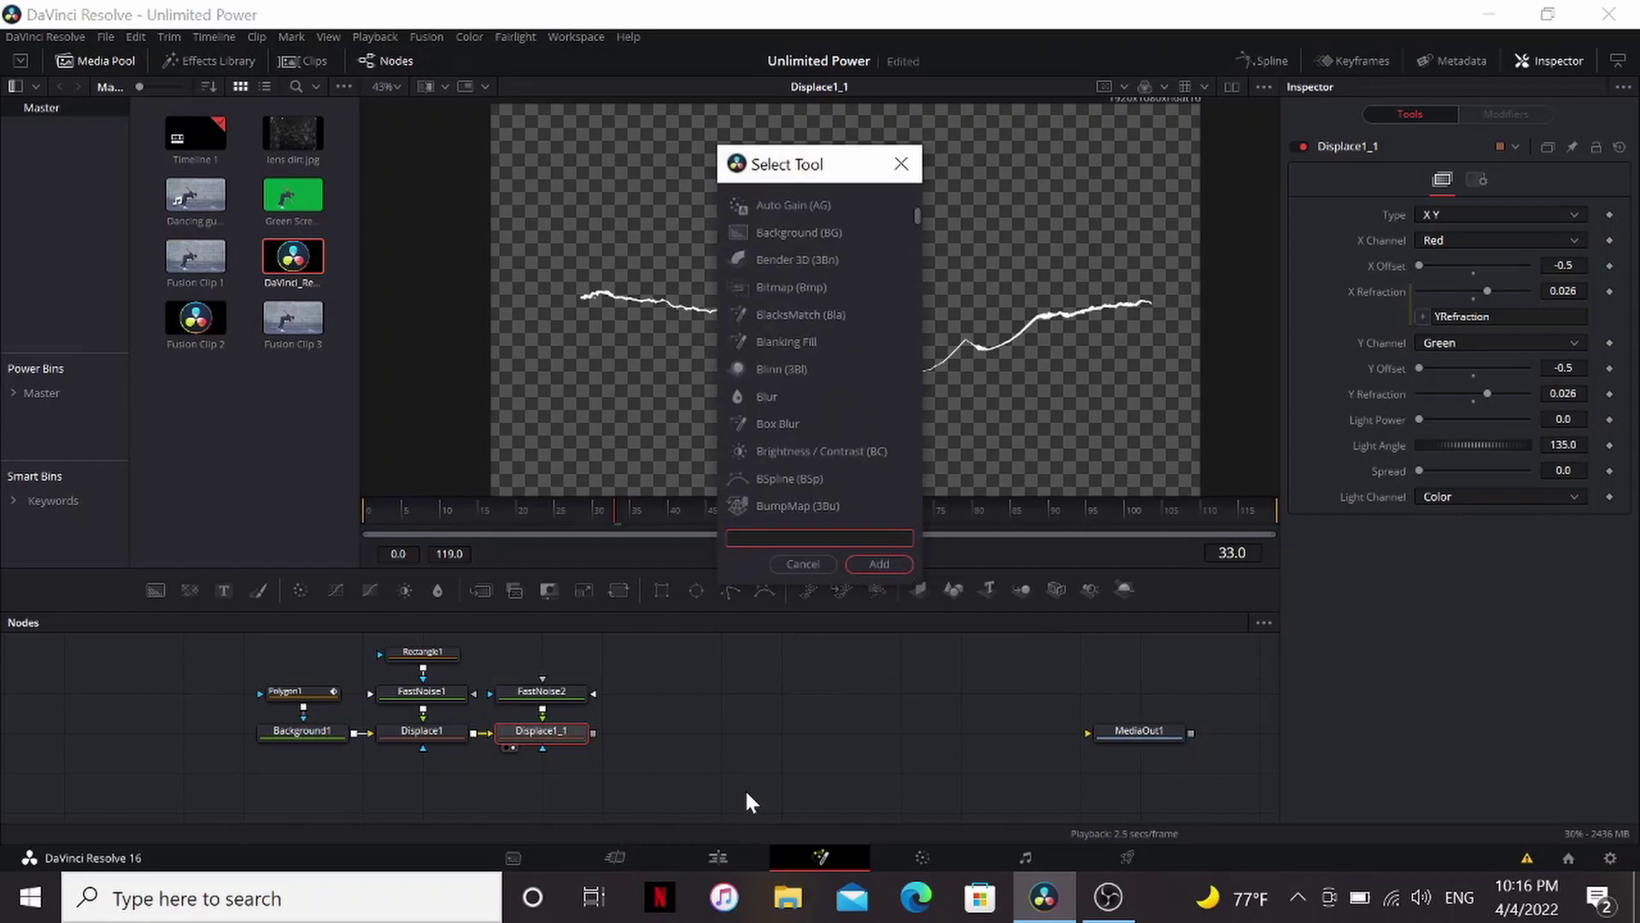
type("soft")
key("Return")
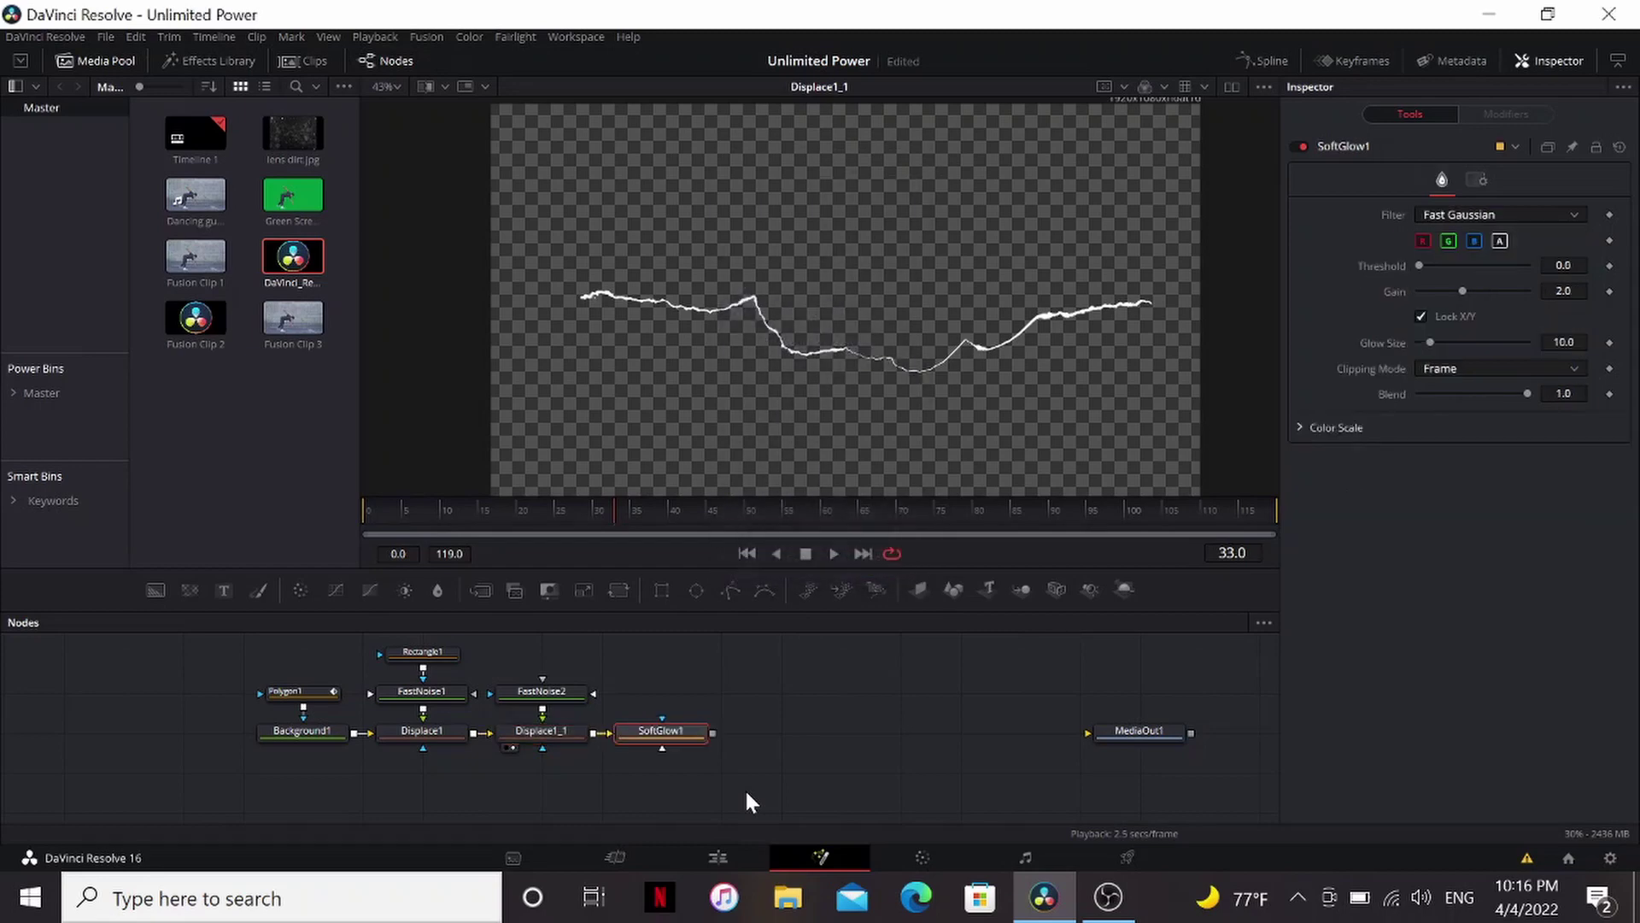
key("1")
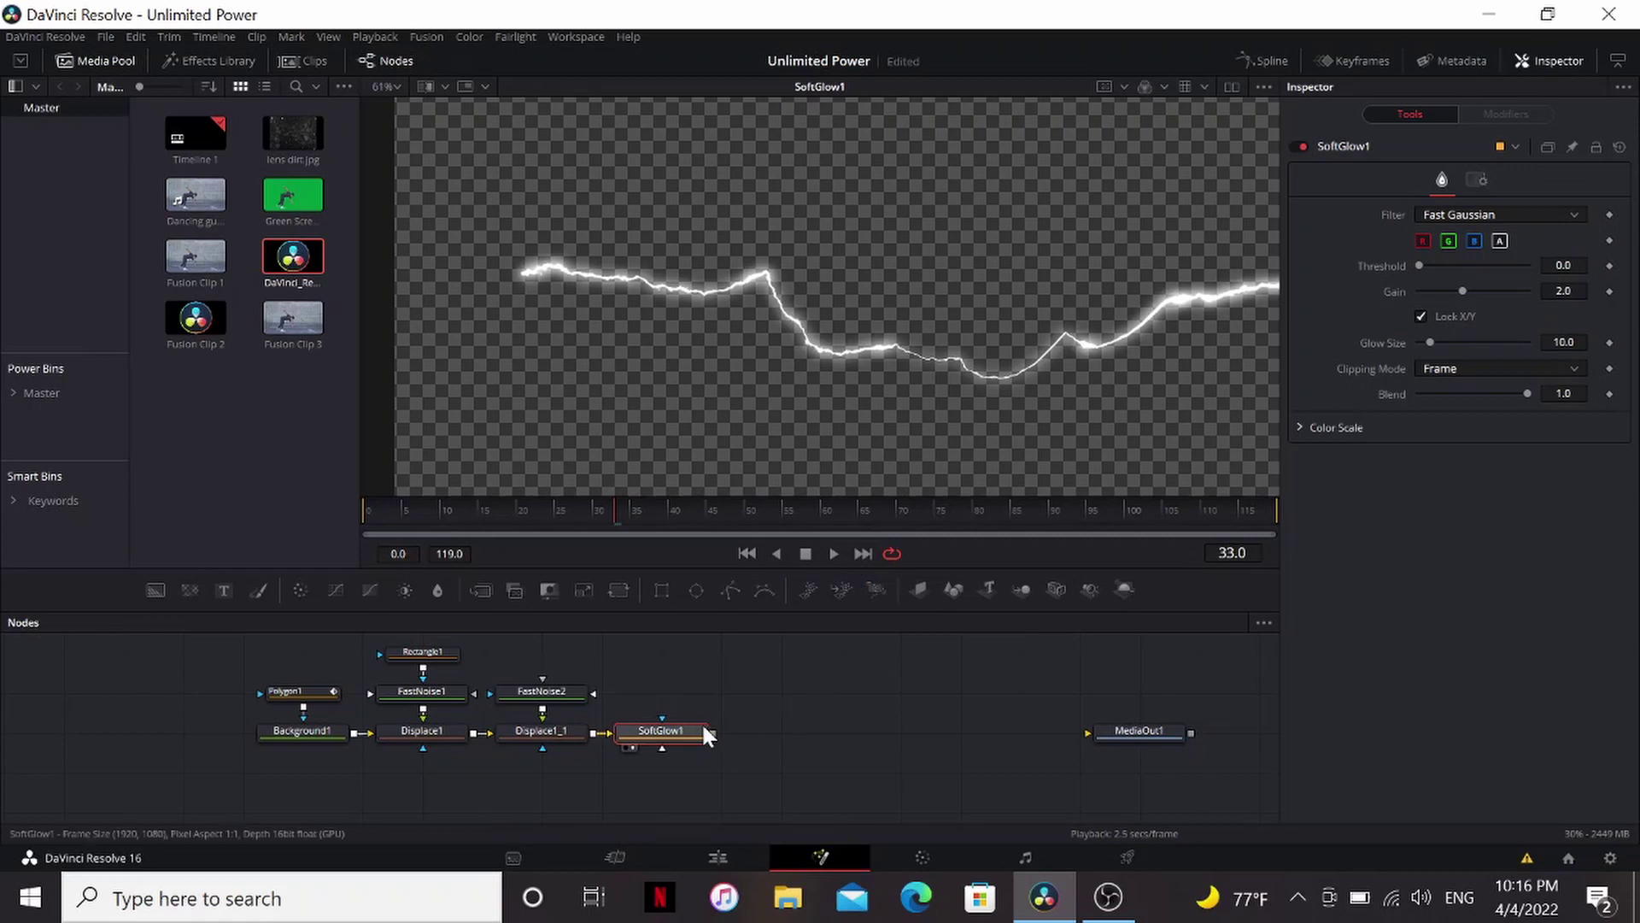
Turn off the viewer's checker underlay so the glow shows on black.
right_click(858, 249)
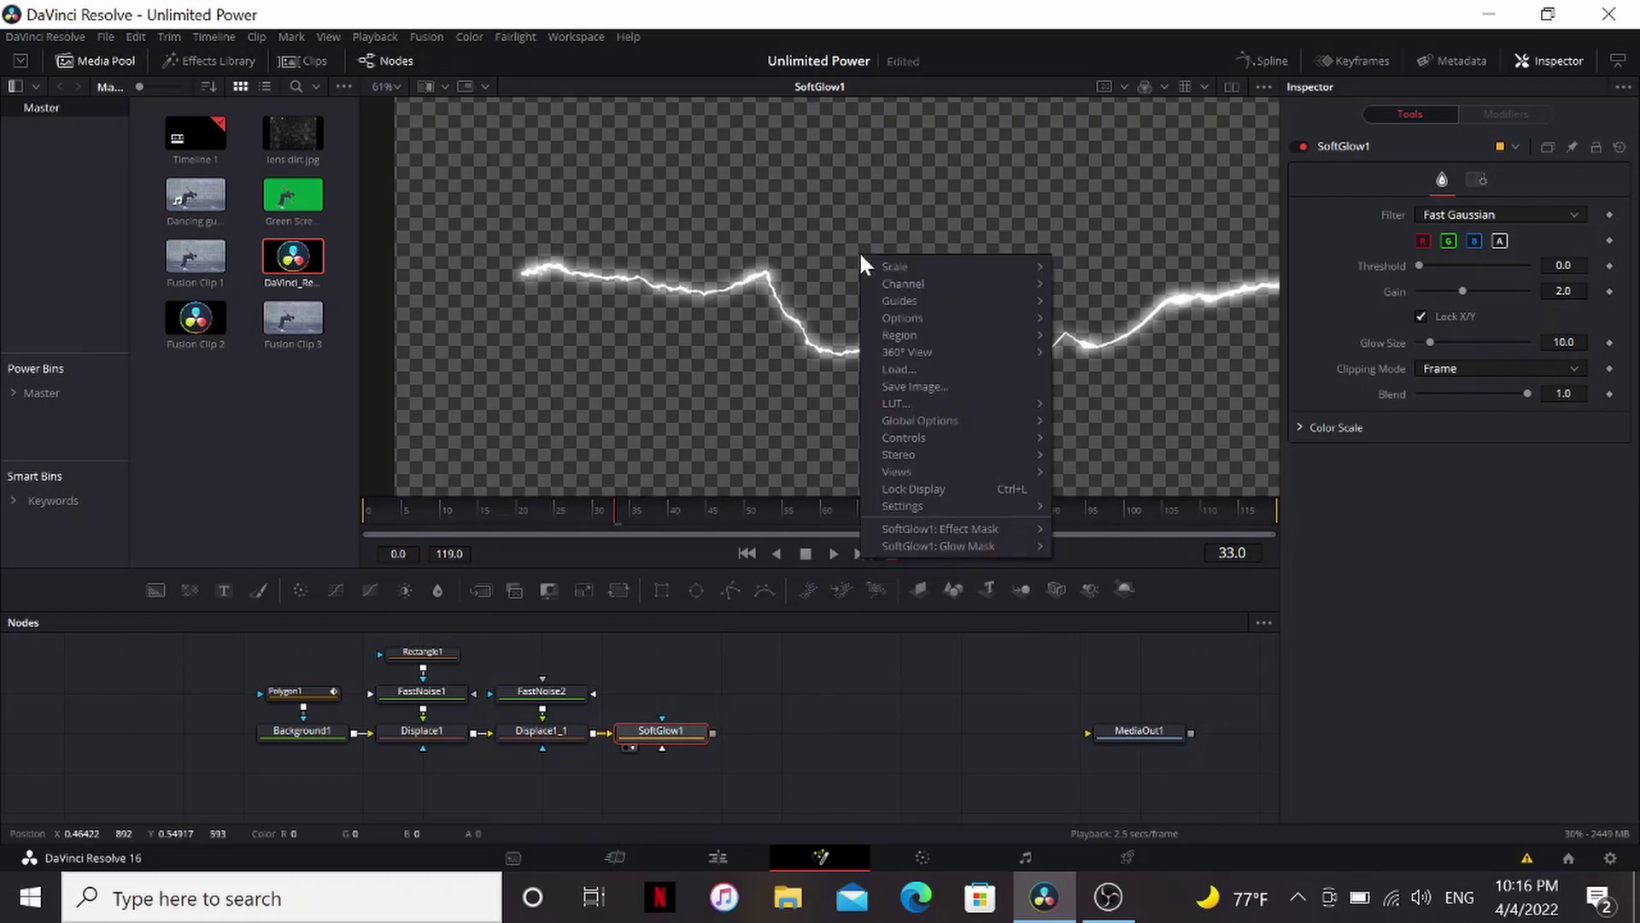
mouse_move(926, 307)
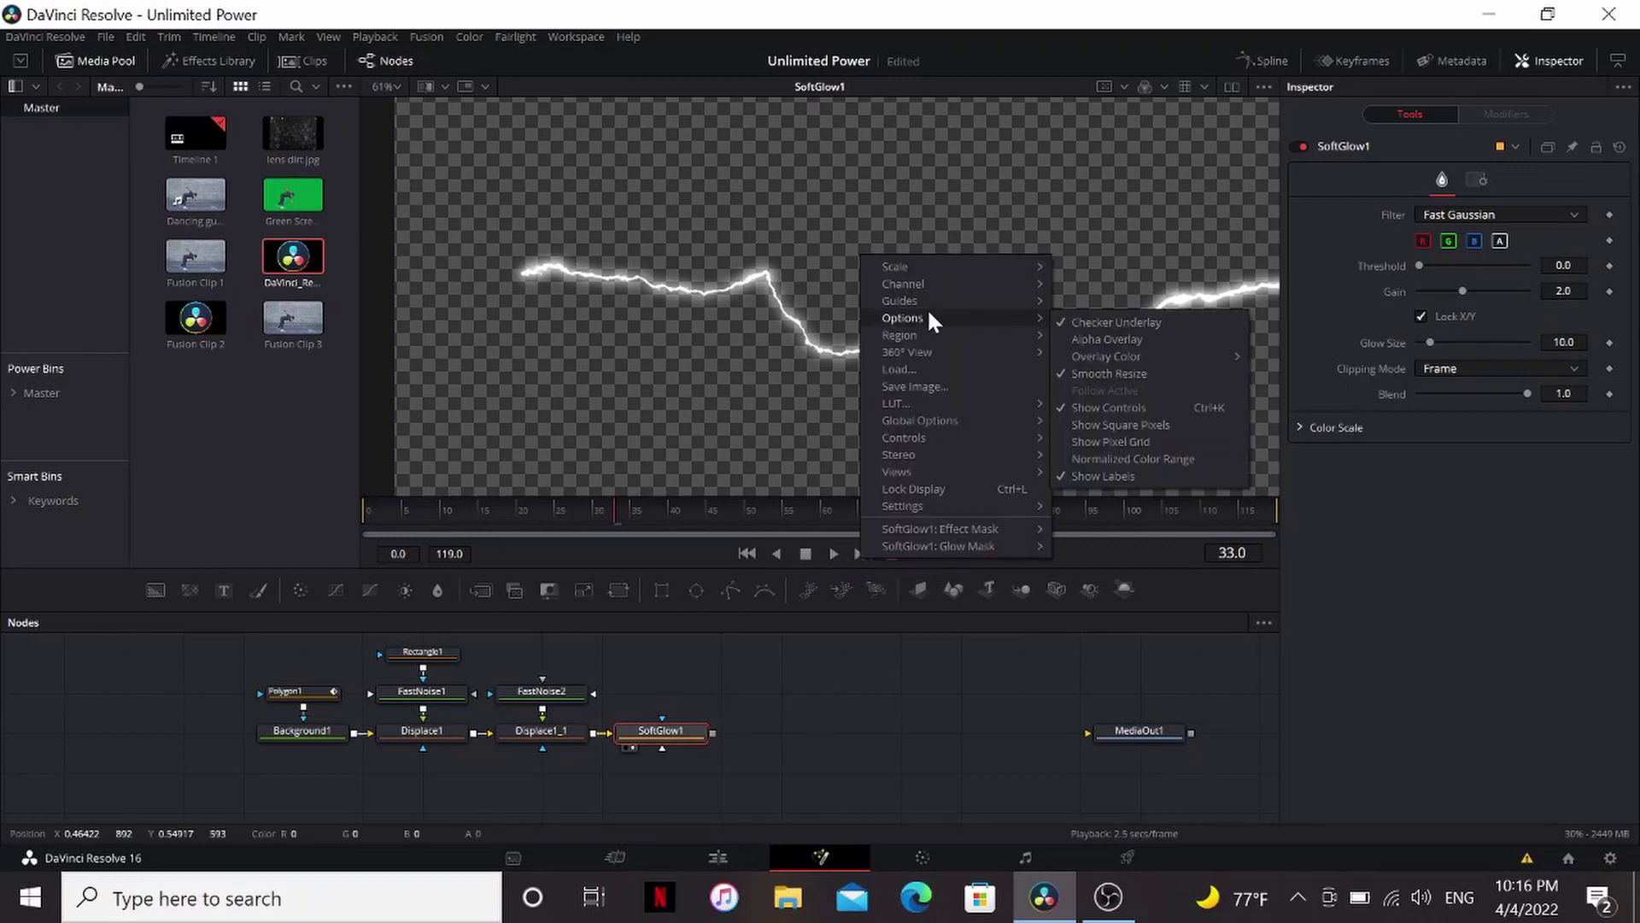
left_click(1079, 318)
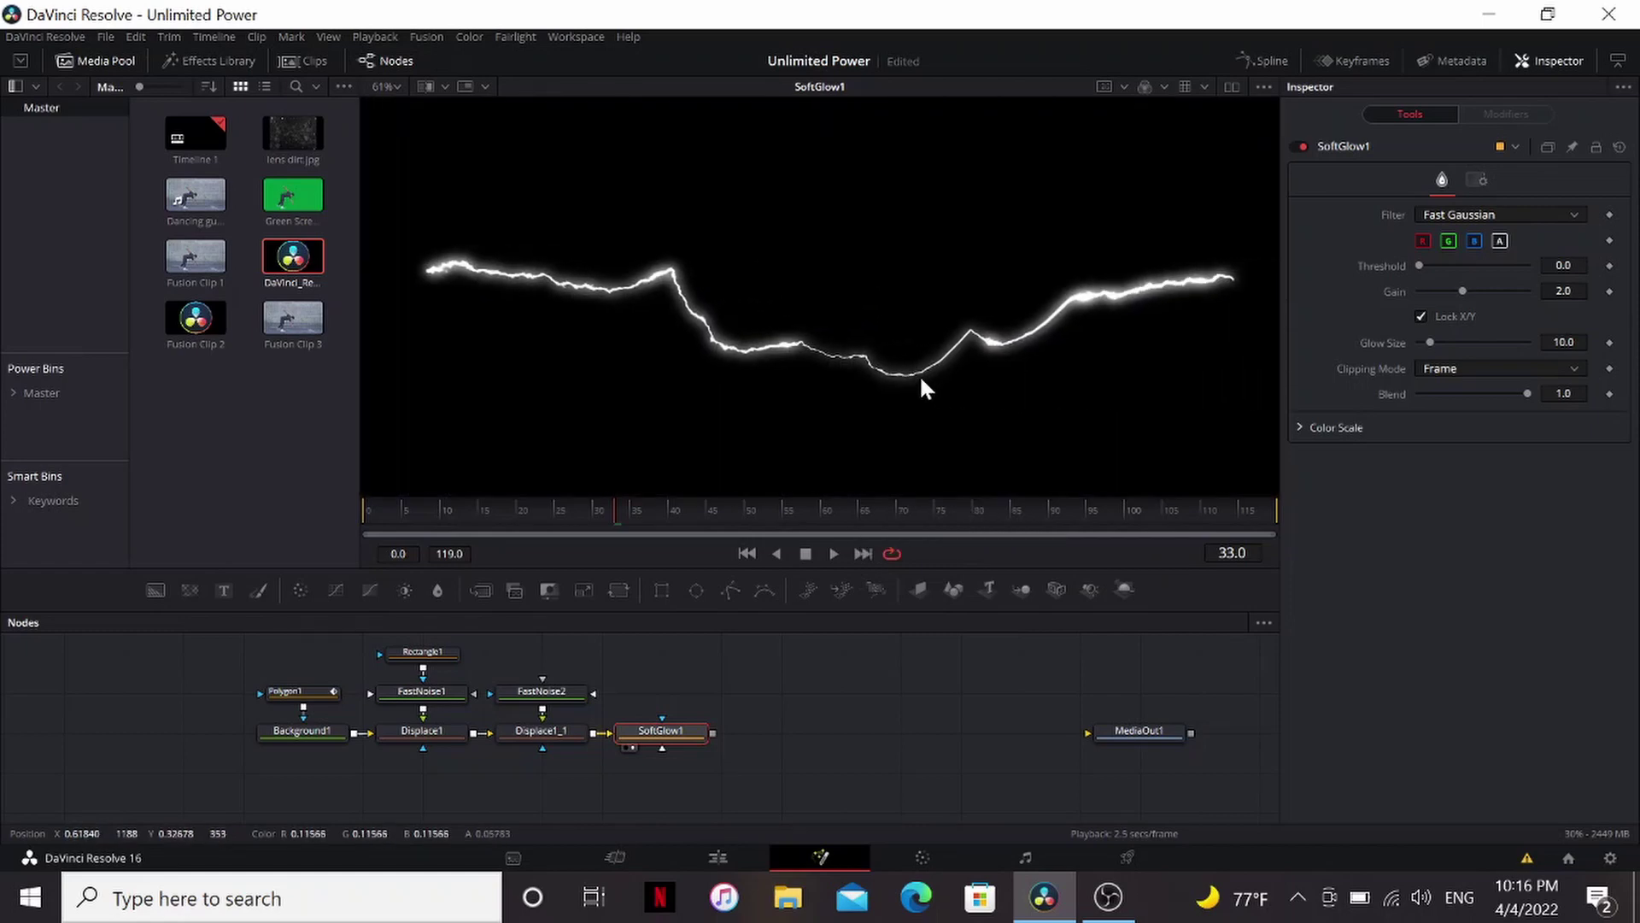
Dim SoftGlow1's gain to about 1.3 and add a copy with Glow Size 48.
left_click_drag(1462, 290, 1447, 290)
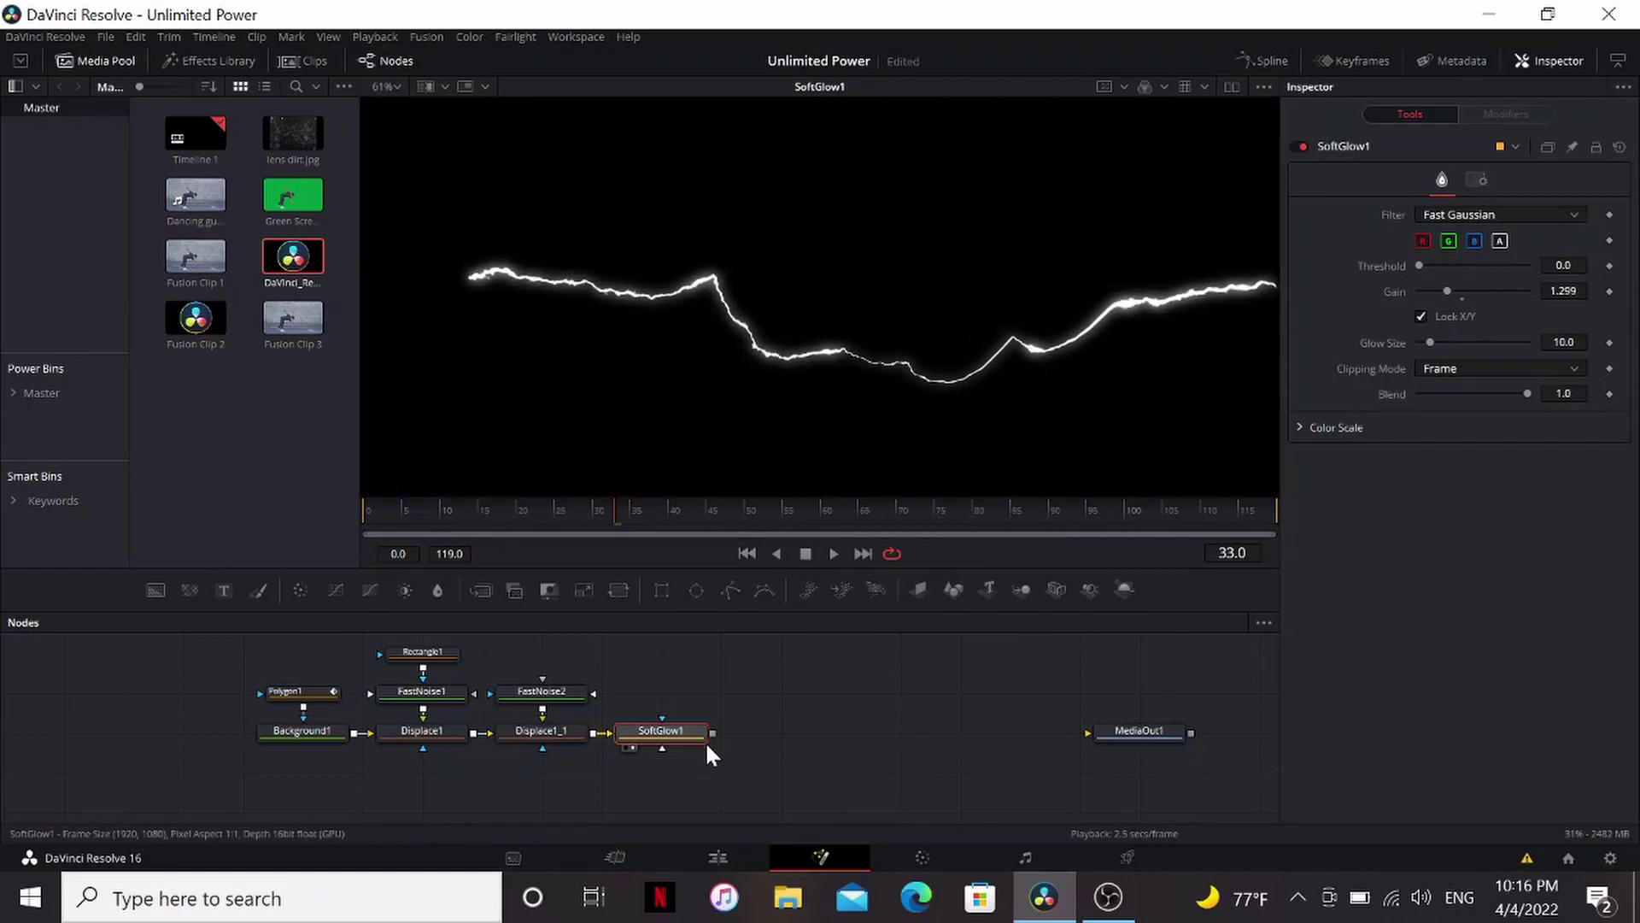
key("ctrl+v")
key("1")
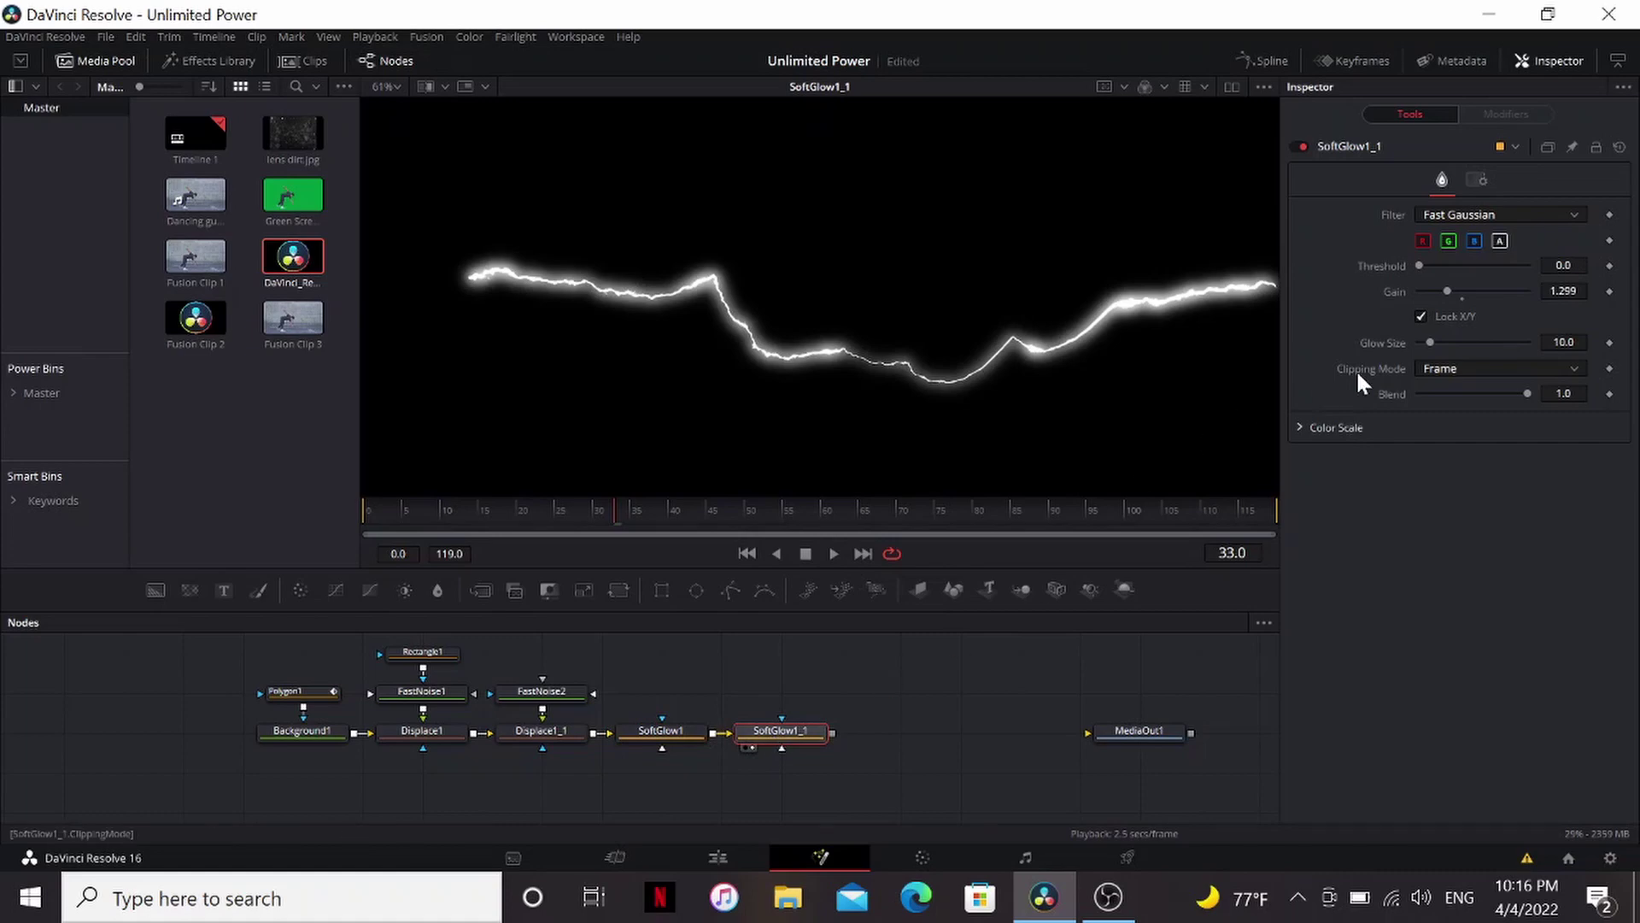
left_click_drag(1429, 342, 1439, 285)
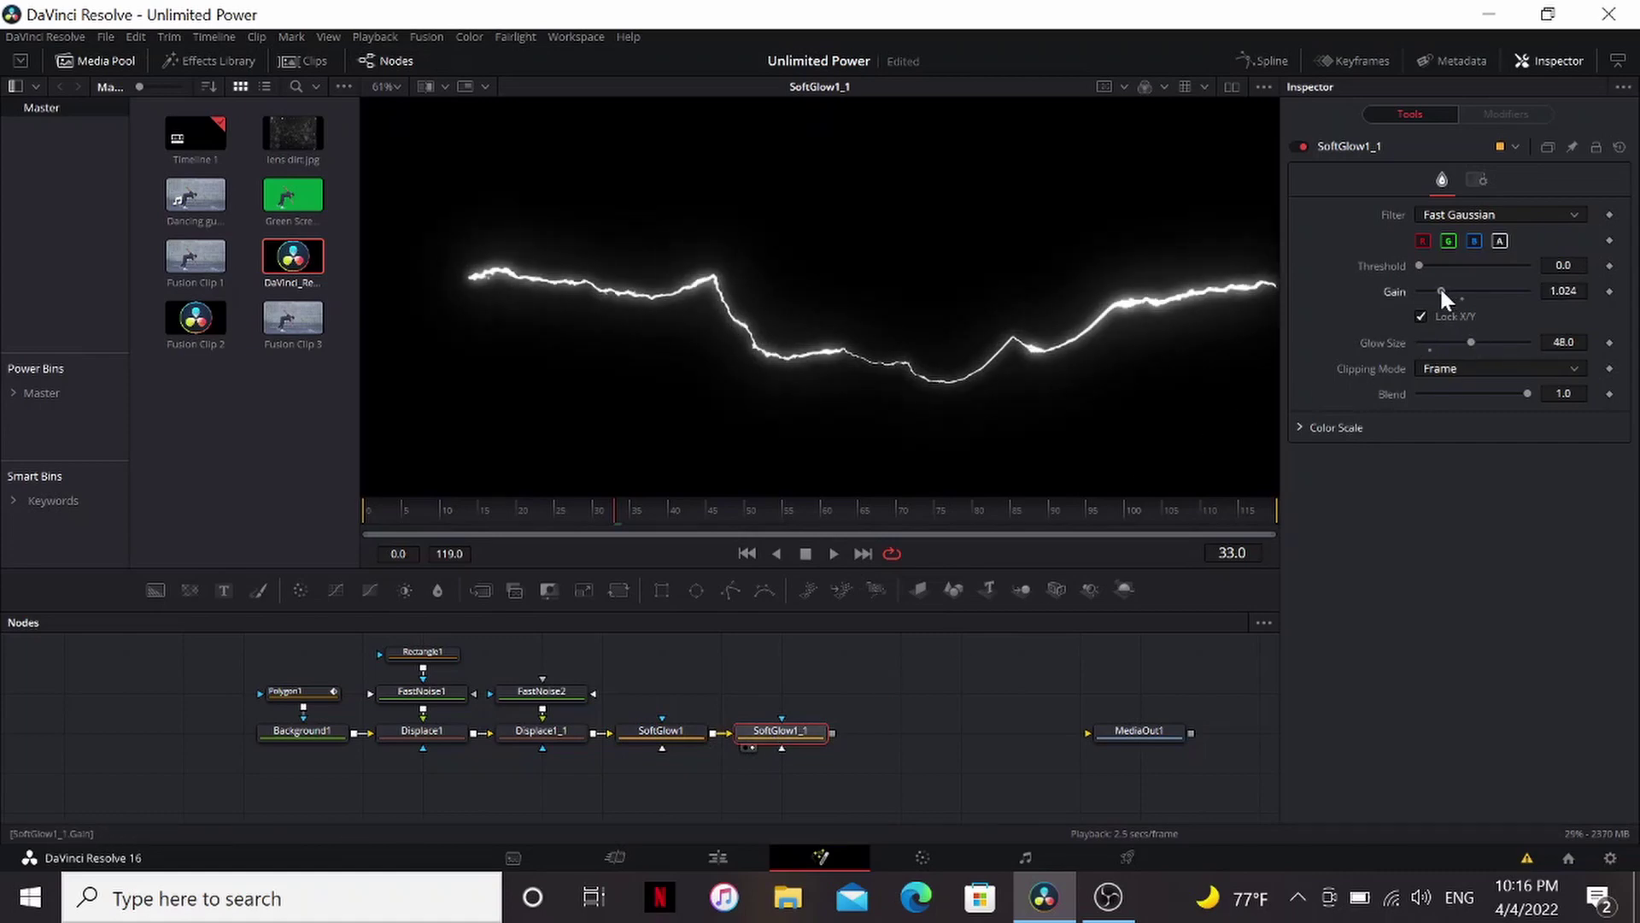
Add a third glow copy with Glow Size widened to about 93.7.
key("ctrl+v")
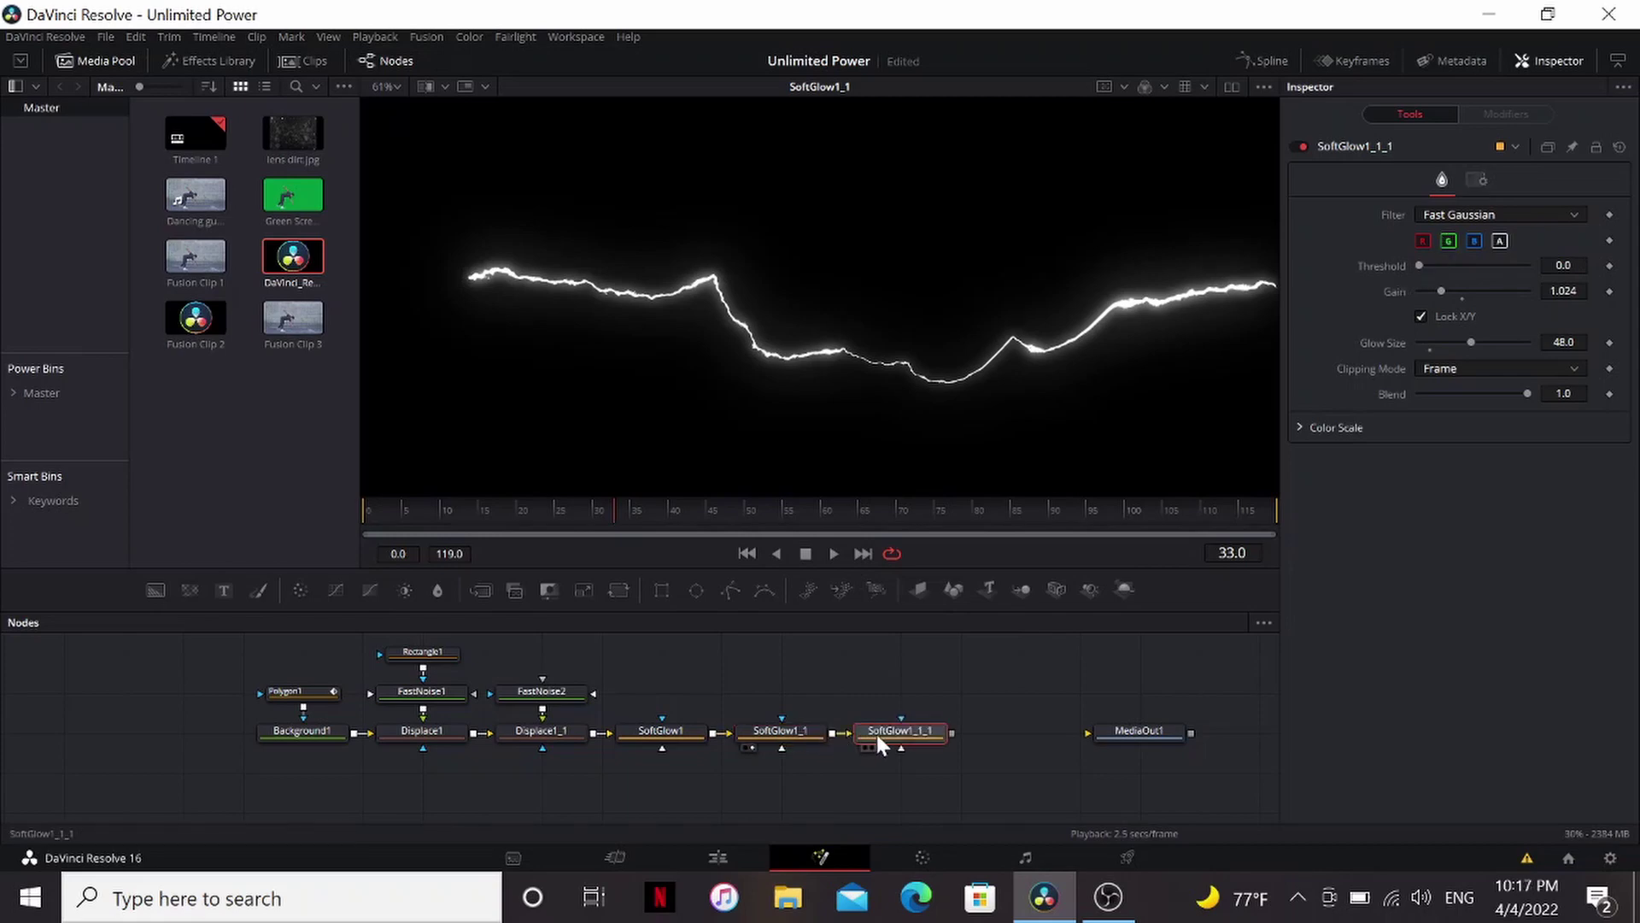
left_click(871, 746)
left_click_drag(1471, 342, 1534, 340)
Raise SoftGlow1's Threshold slightly, then return to the third glow's settings.
left_click(661, 730)
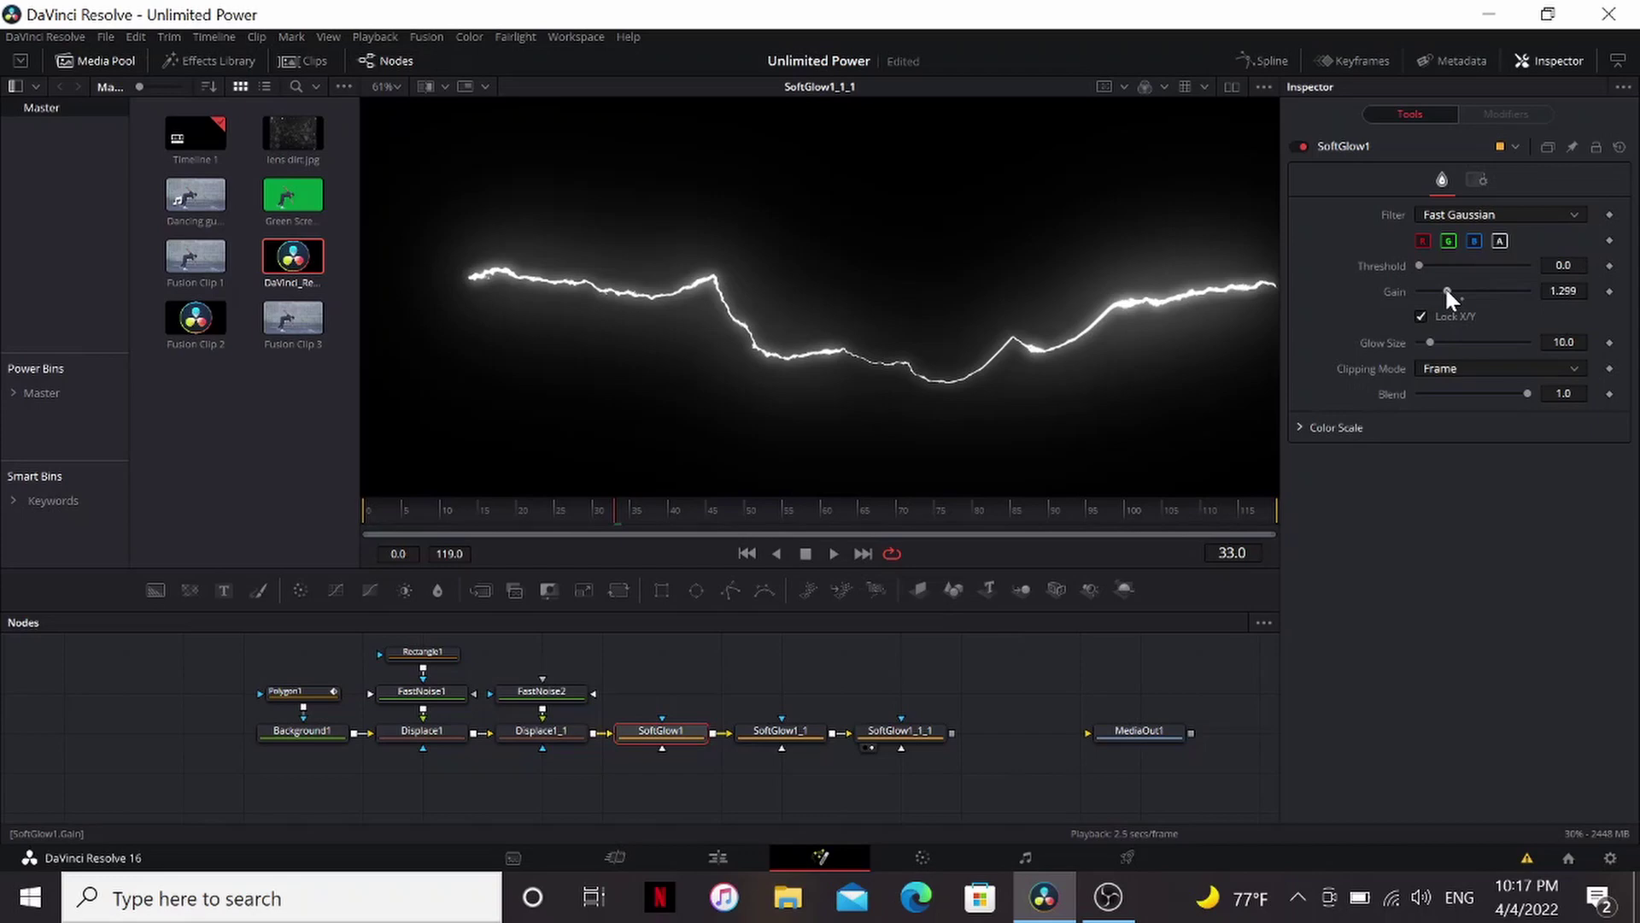
mouse_move(1420, 265)
left_mouse_down()
mouse_move(1447, 258)
mouse_move(1433, 259)
left_mouse_up()
left_click(904, 731)
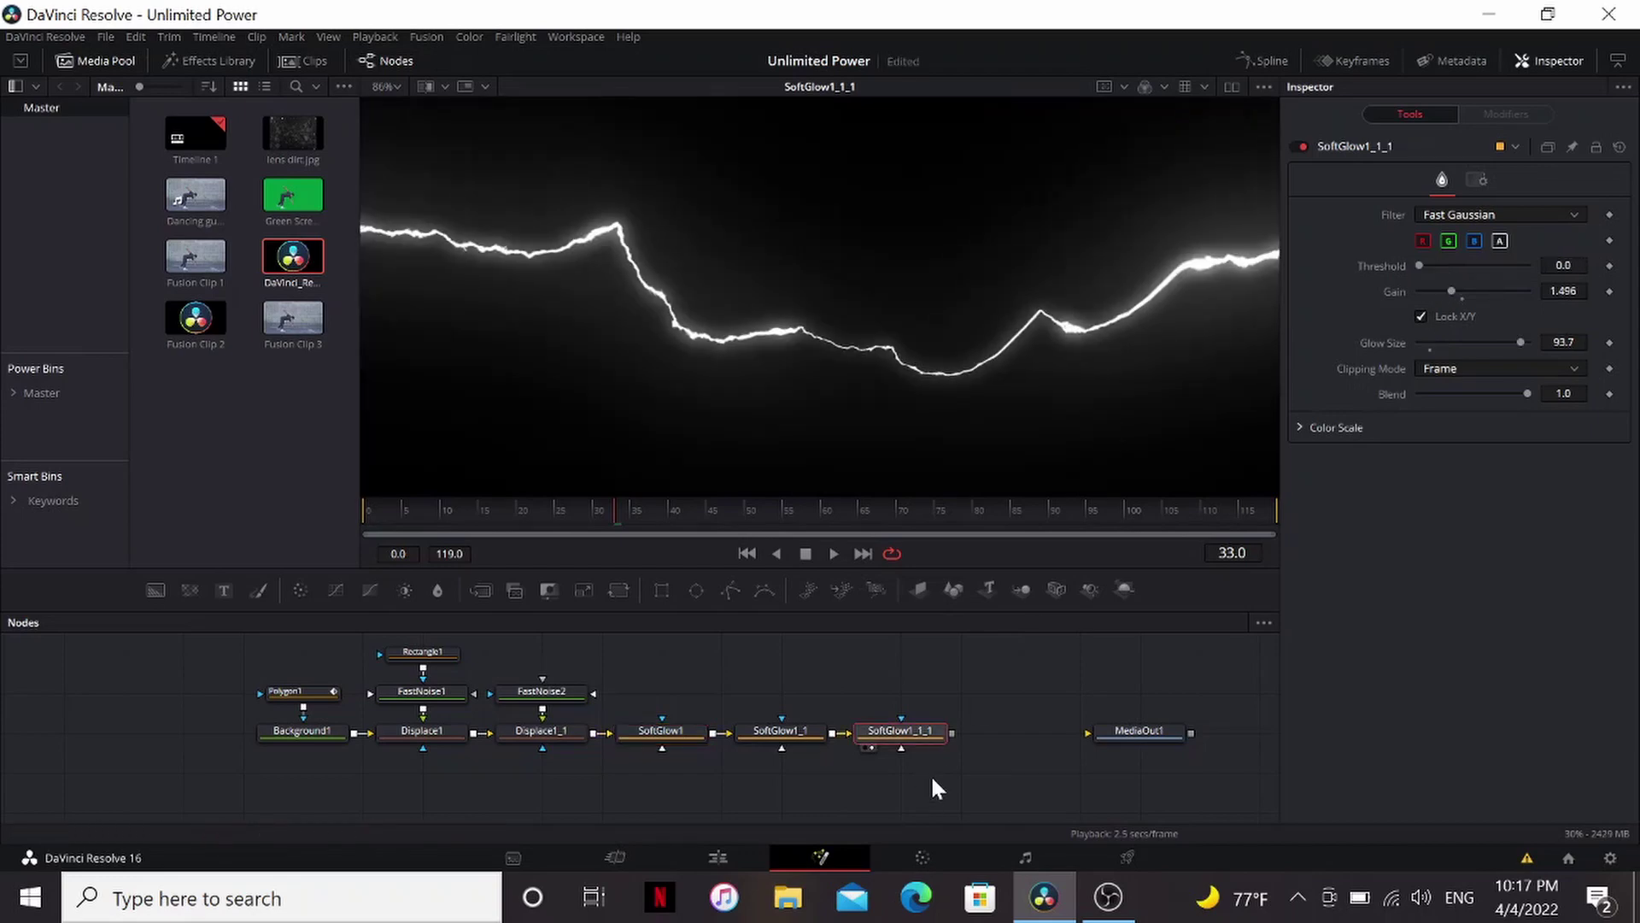
Search the tool list for 'glow' and cancel without adding anything.
key("shift+space")
type("glow")
key("Escape")
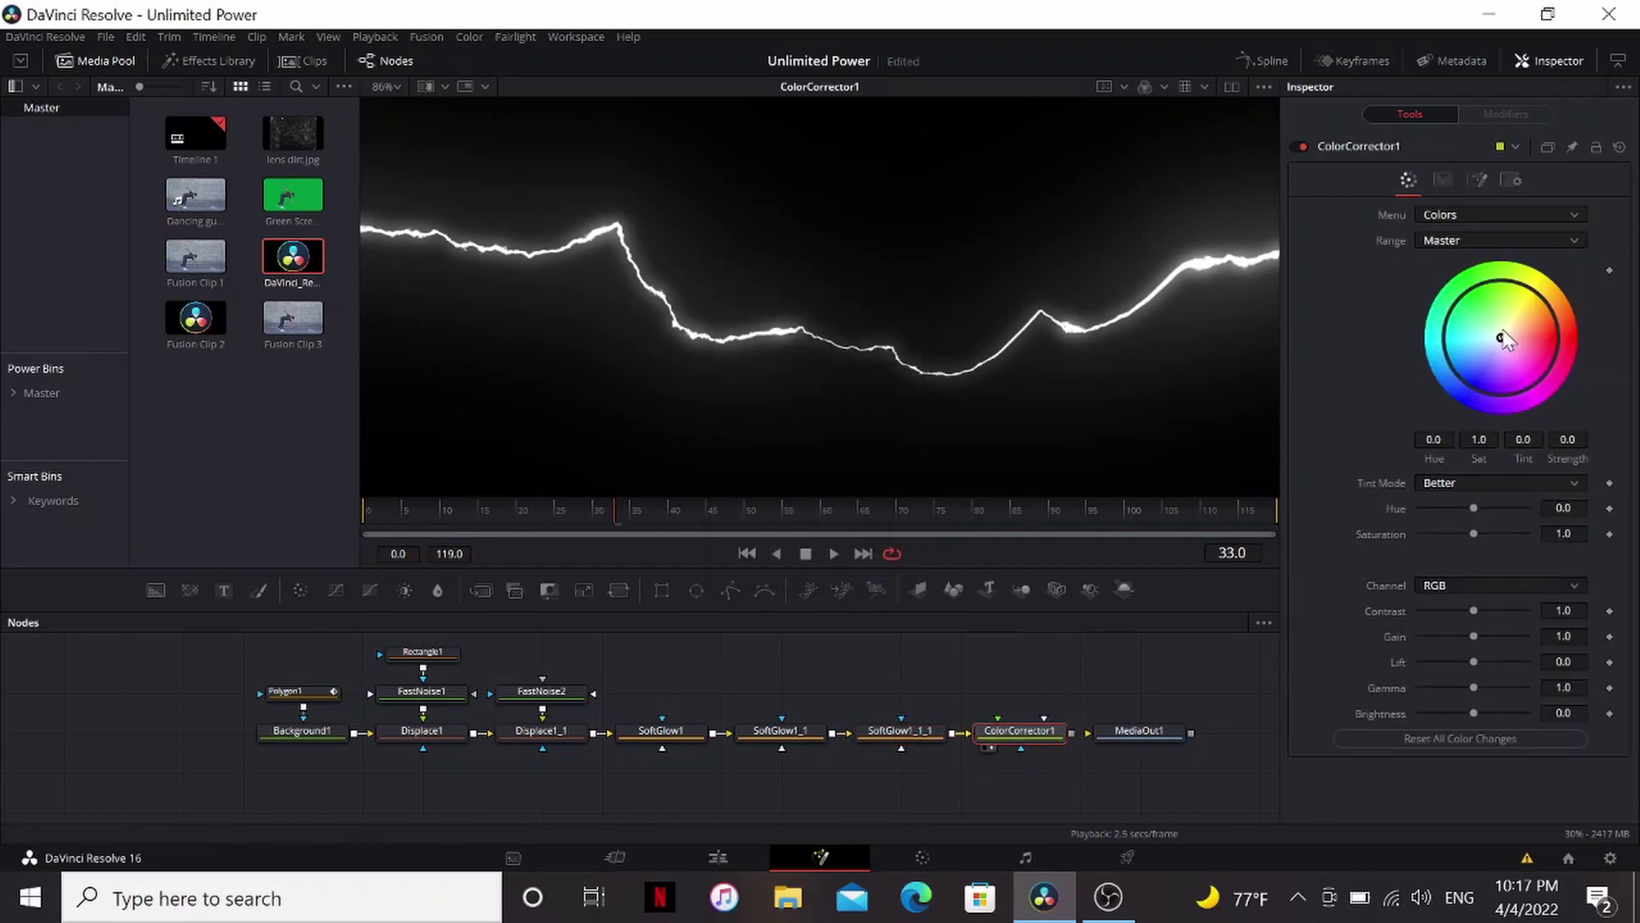
Tint the glowing lightning blue-violet via the Master color wheel (Tint -0.3491).
left_click_drag(1501, 337, 1447, 401)
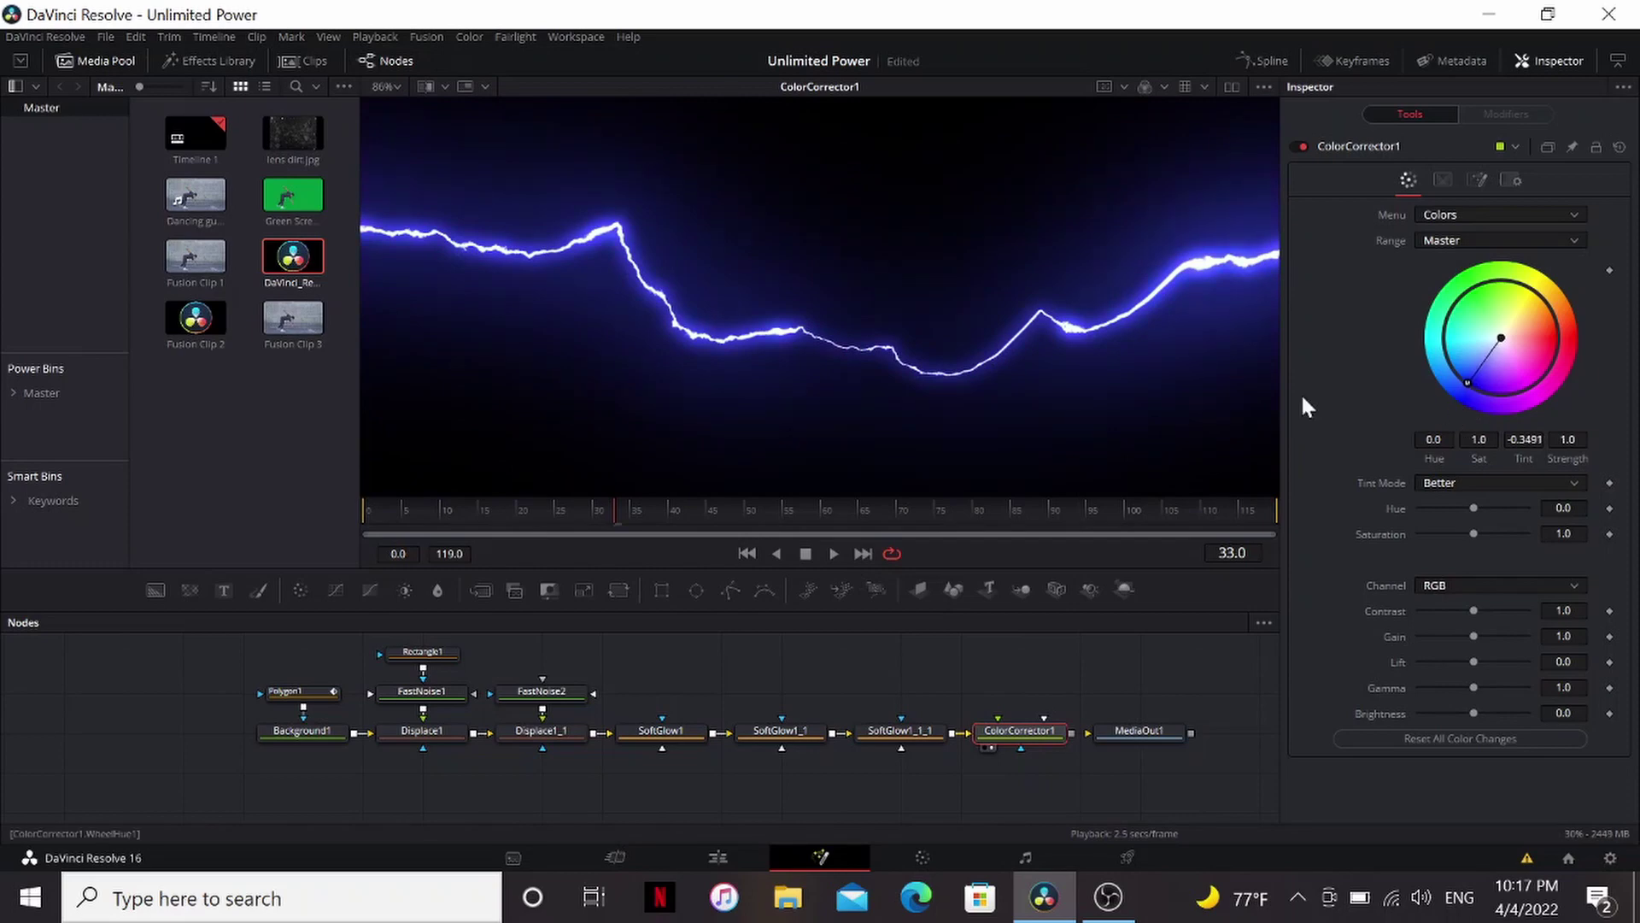
scroll(914, 354, "down", 2)
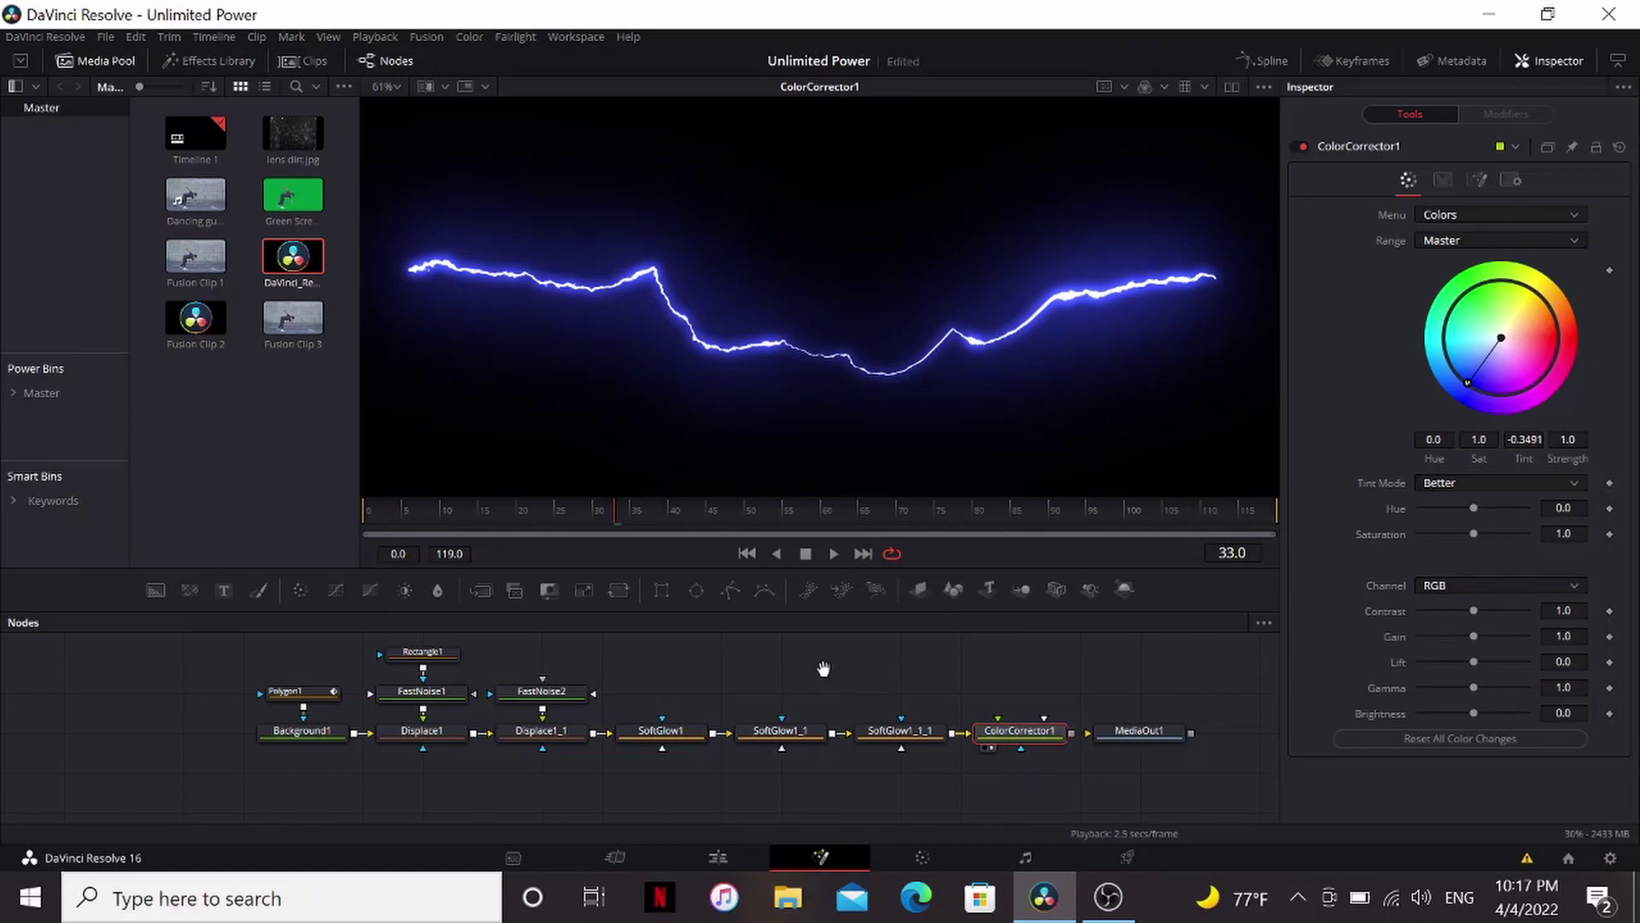
key("ctrl+f")
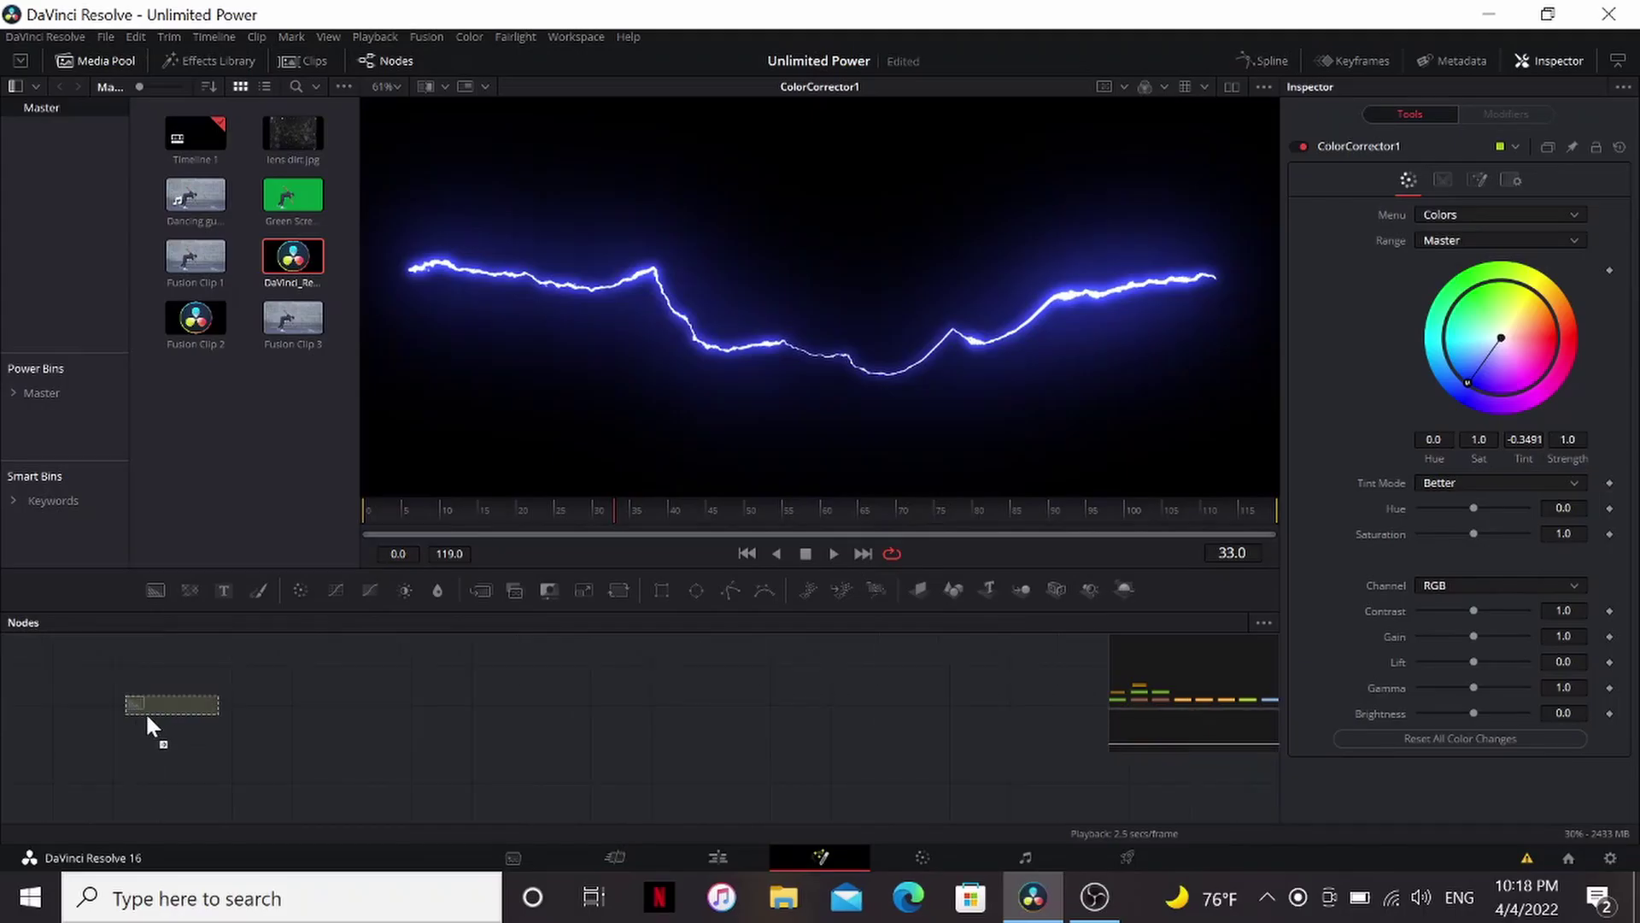
Make Background2 fully transparent with Alpha 0.0, then search tools for 'ccpoc'.
left_click(161, 707)
key("1")
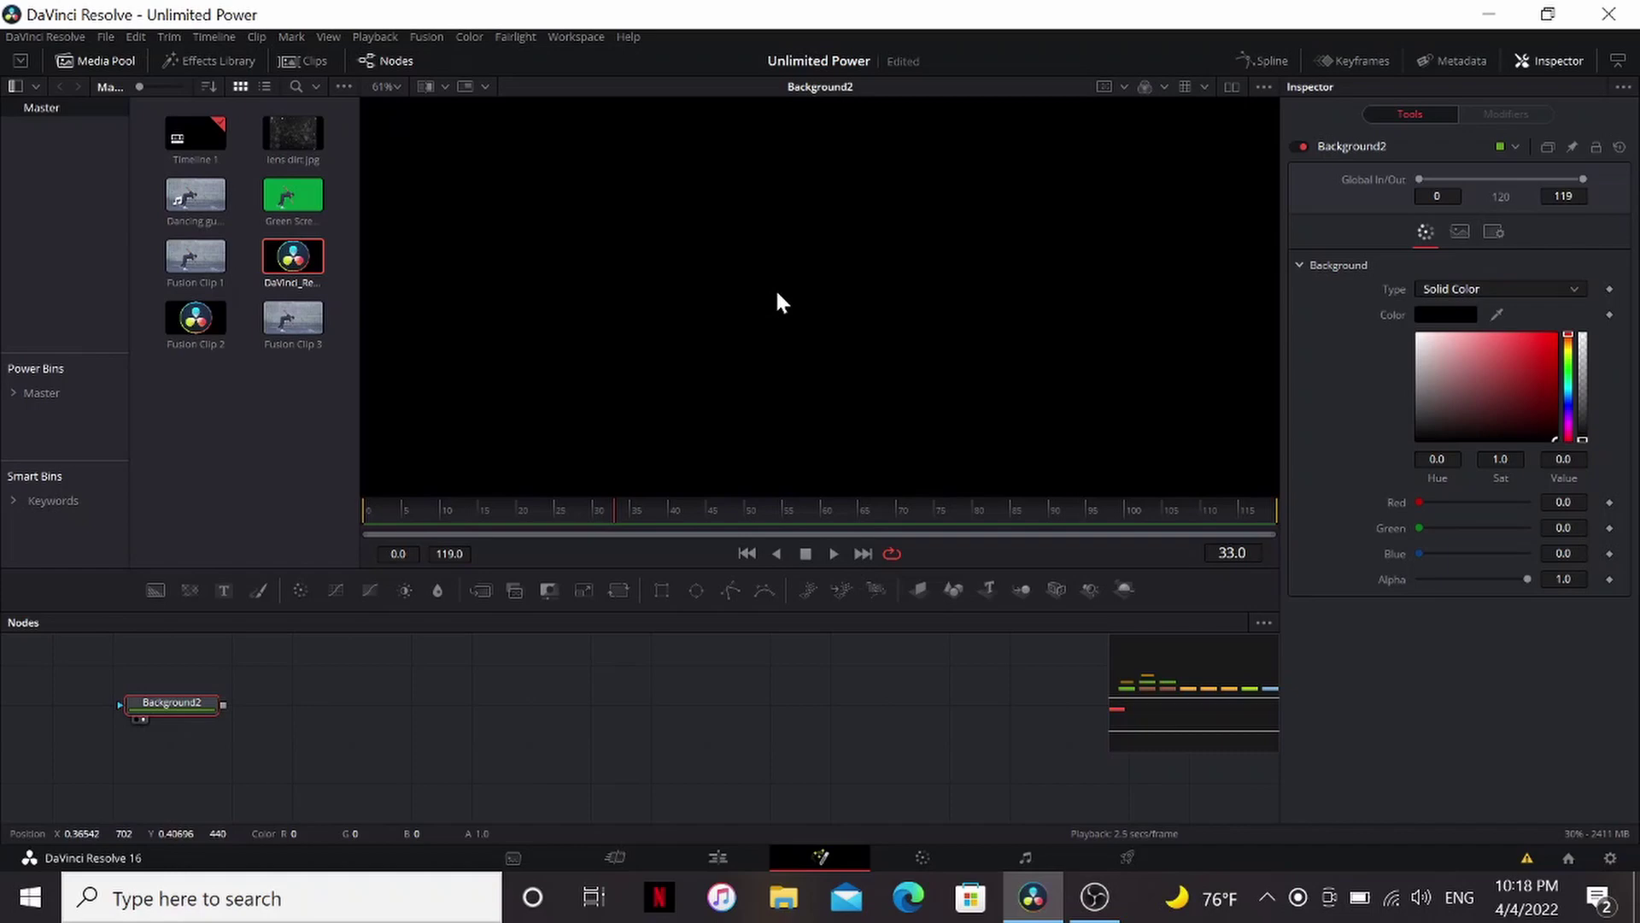
key("ctrl+f")
left_click_drag(1527, 578, 1365, 581)
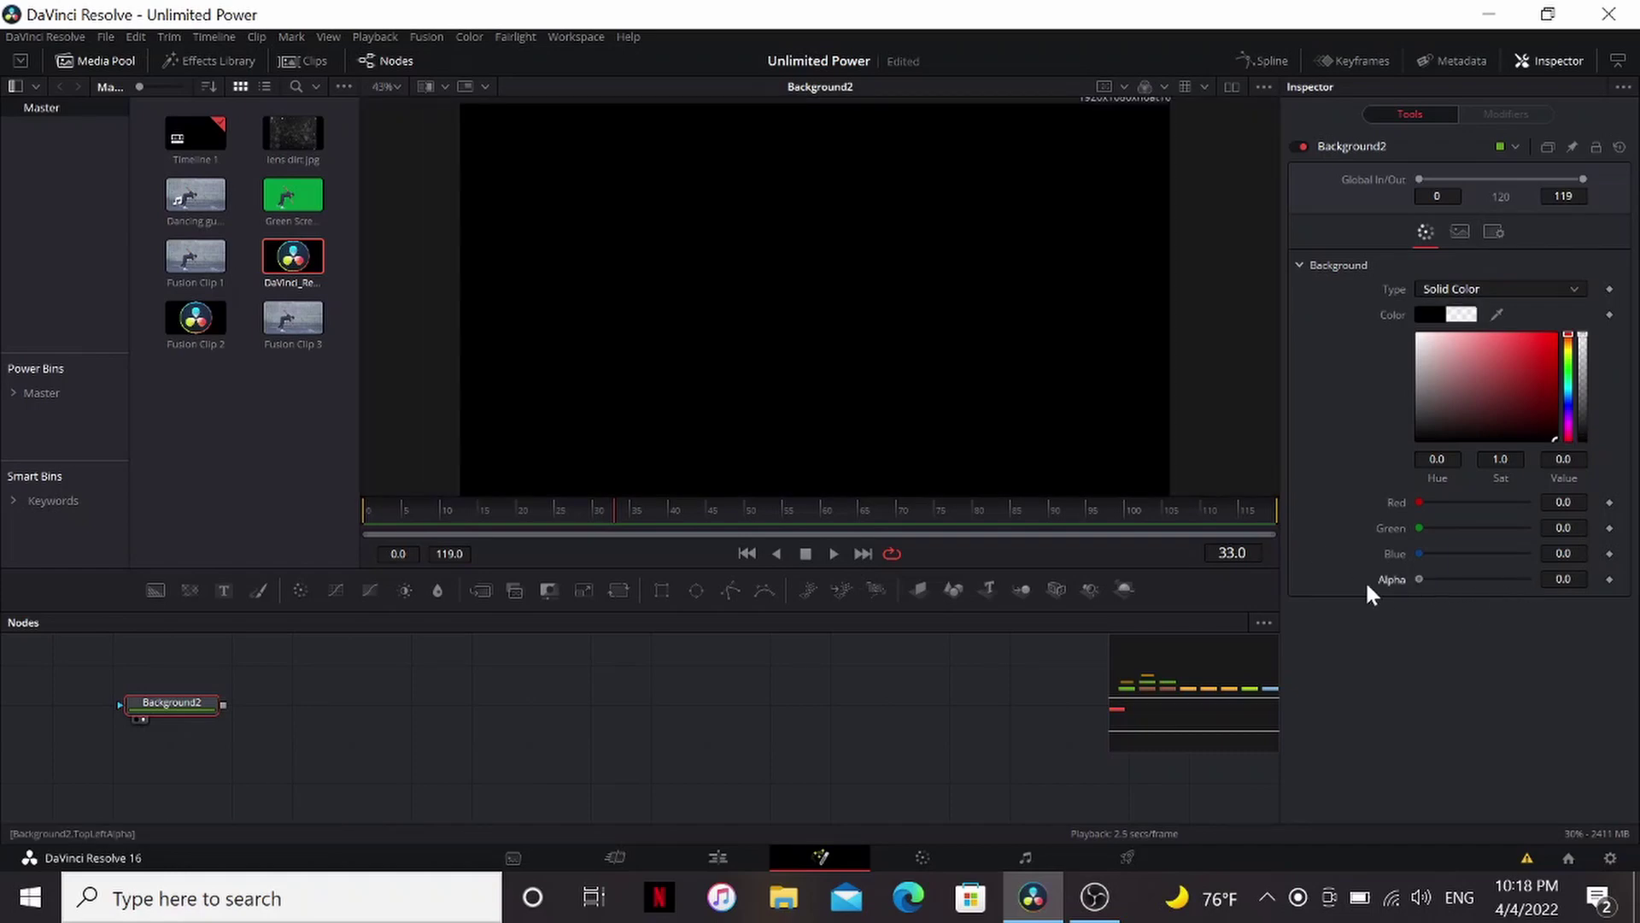
key("shift+space")
type("cc")
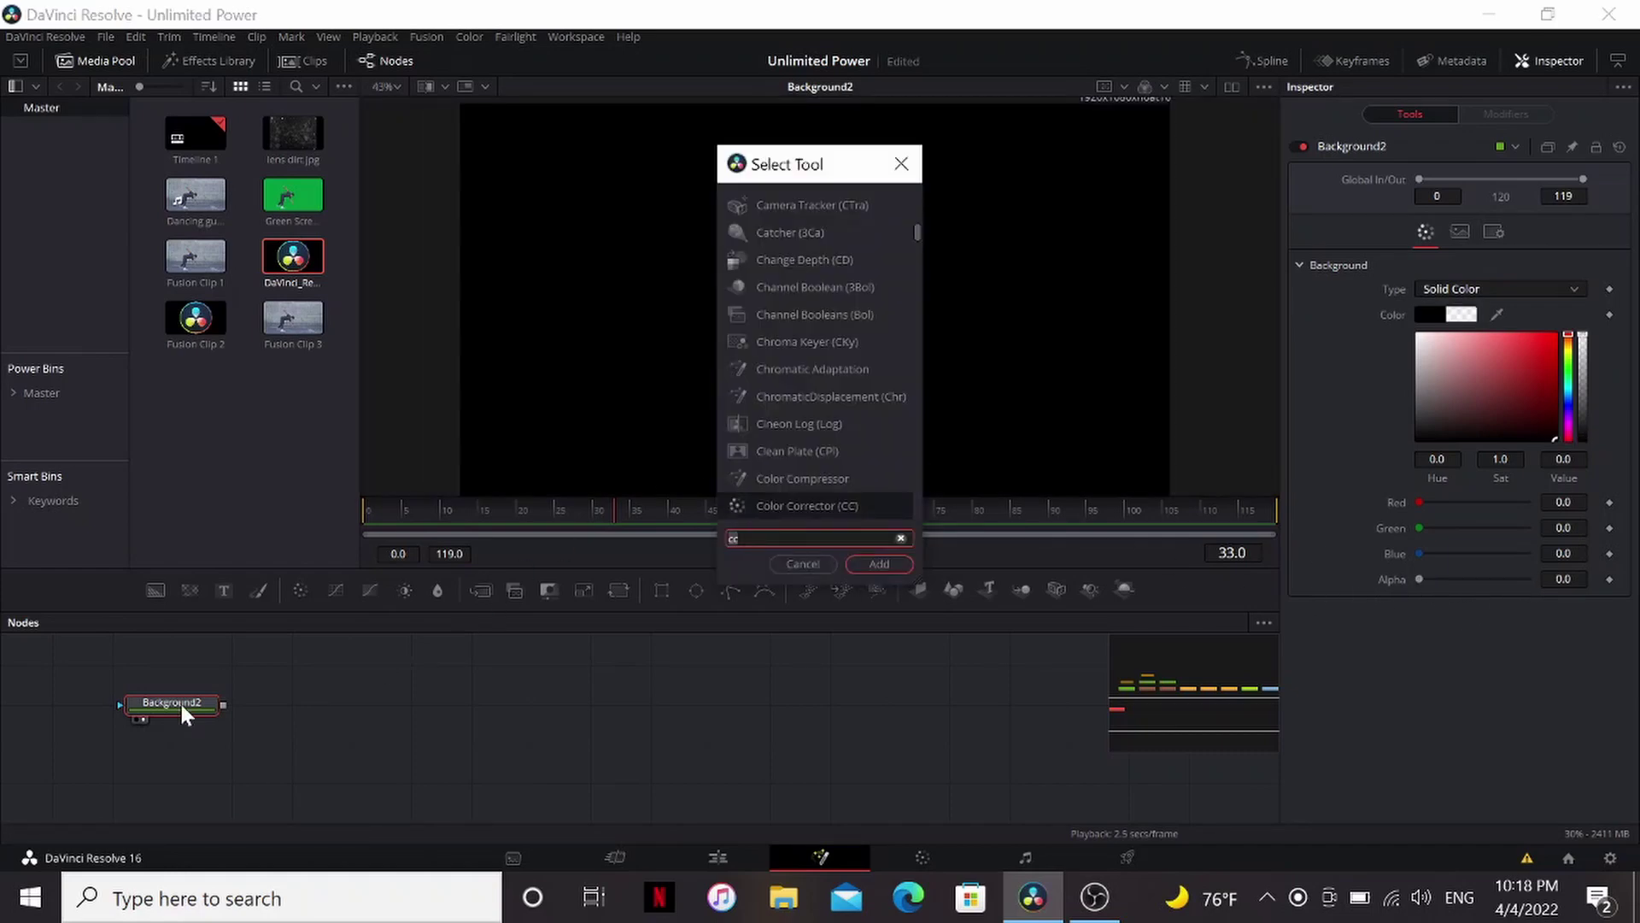
type("poc")
Add POCBlitzFXLite1 and run the bolt from Start 0.12, 0.51 to Stop 0.85, 0.45.
key("Return")
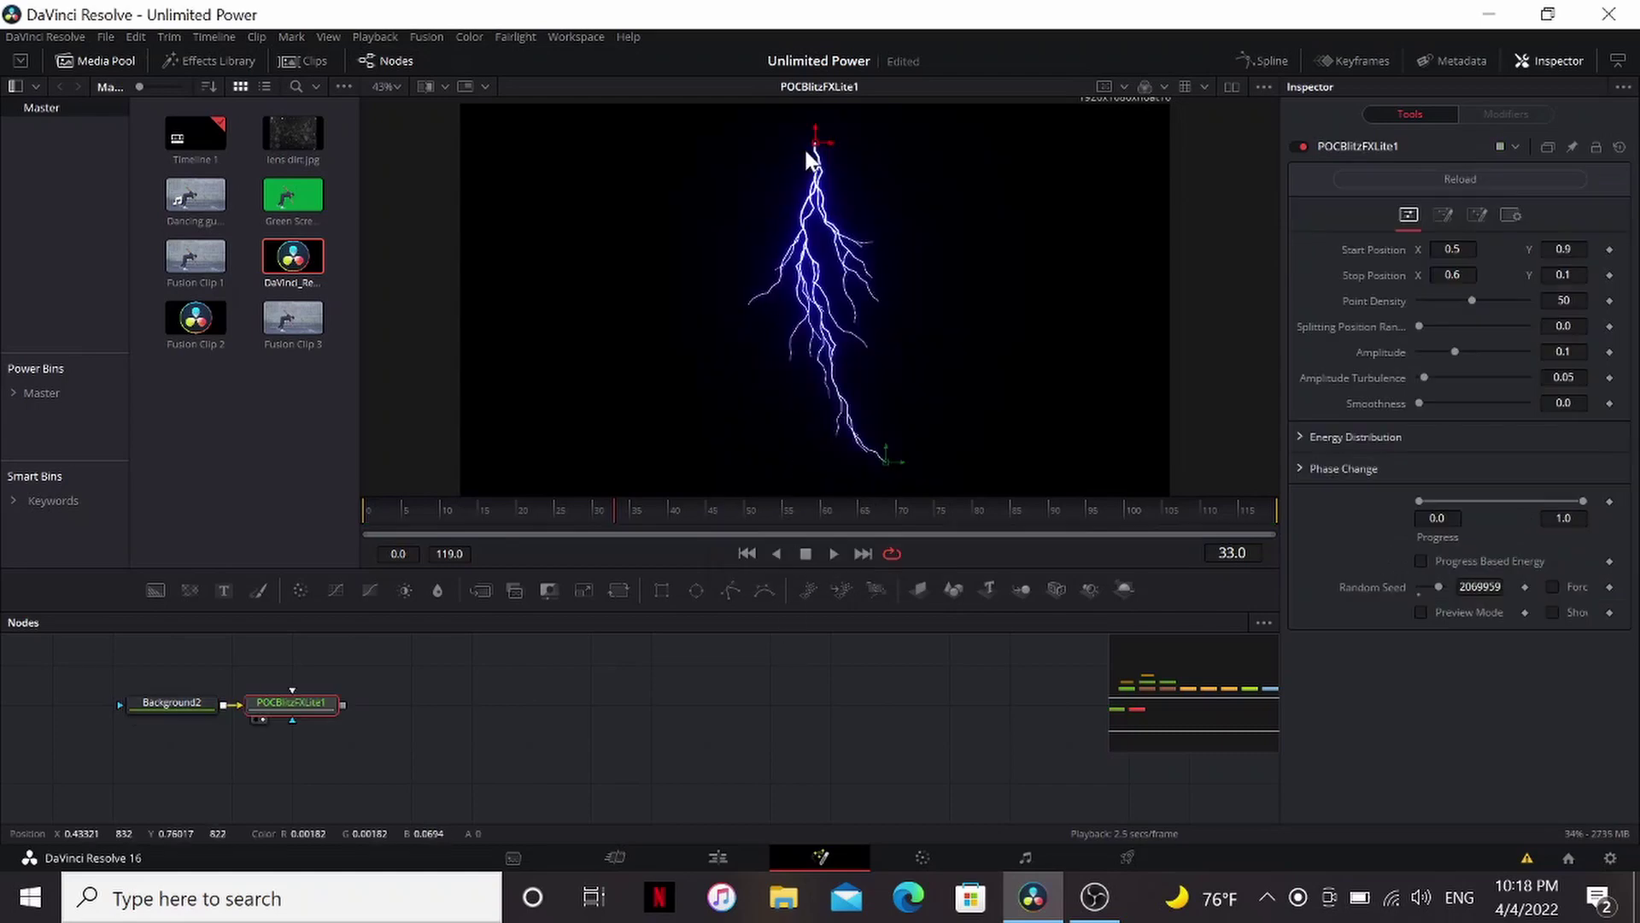
left_click_drag(816, 145, 543, 293)
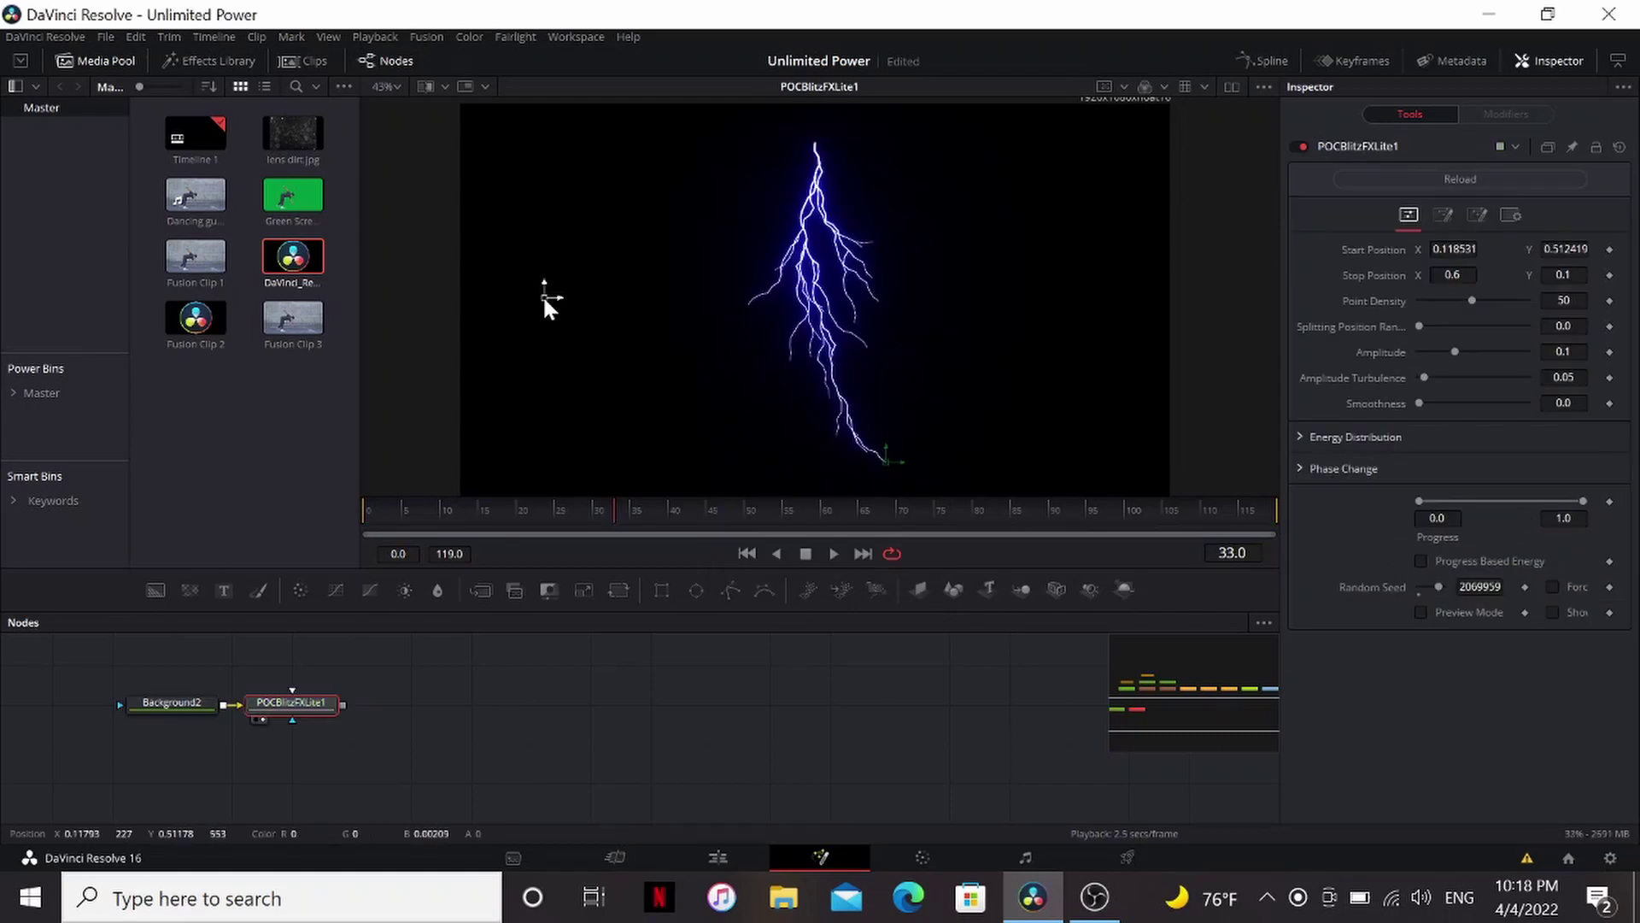
left_click_drag(884, 461, 1064, 322)
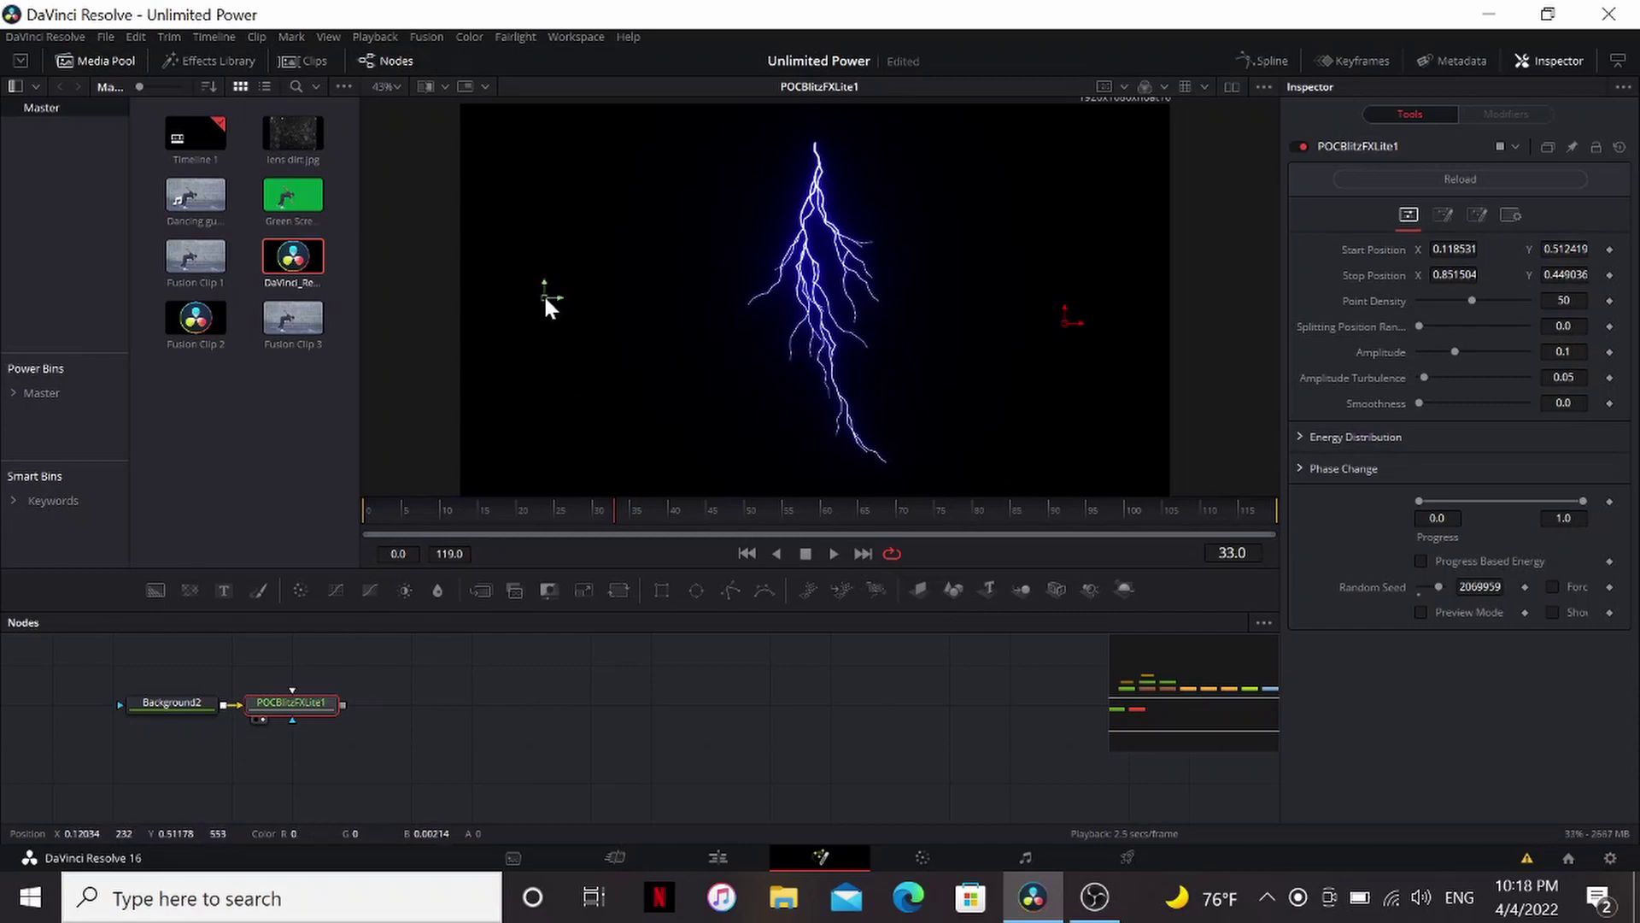
mouse_move(543, 294)
left_mouse_down()
mouse_move(543, 313)
mouse_move(544, 295)
left_mouse_up()
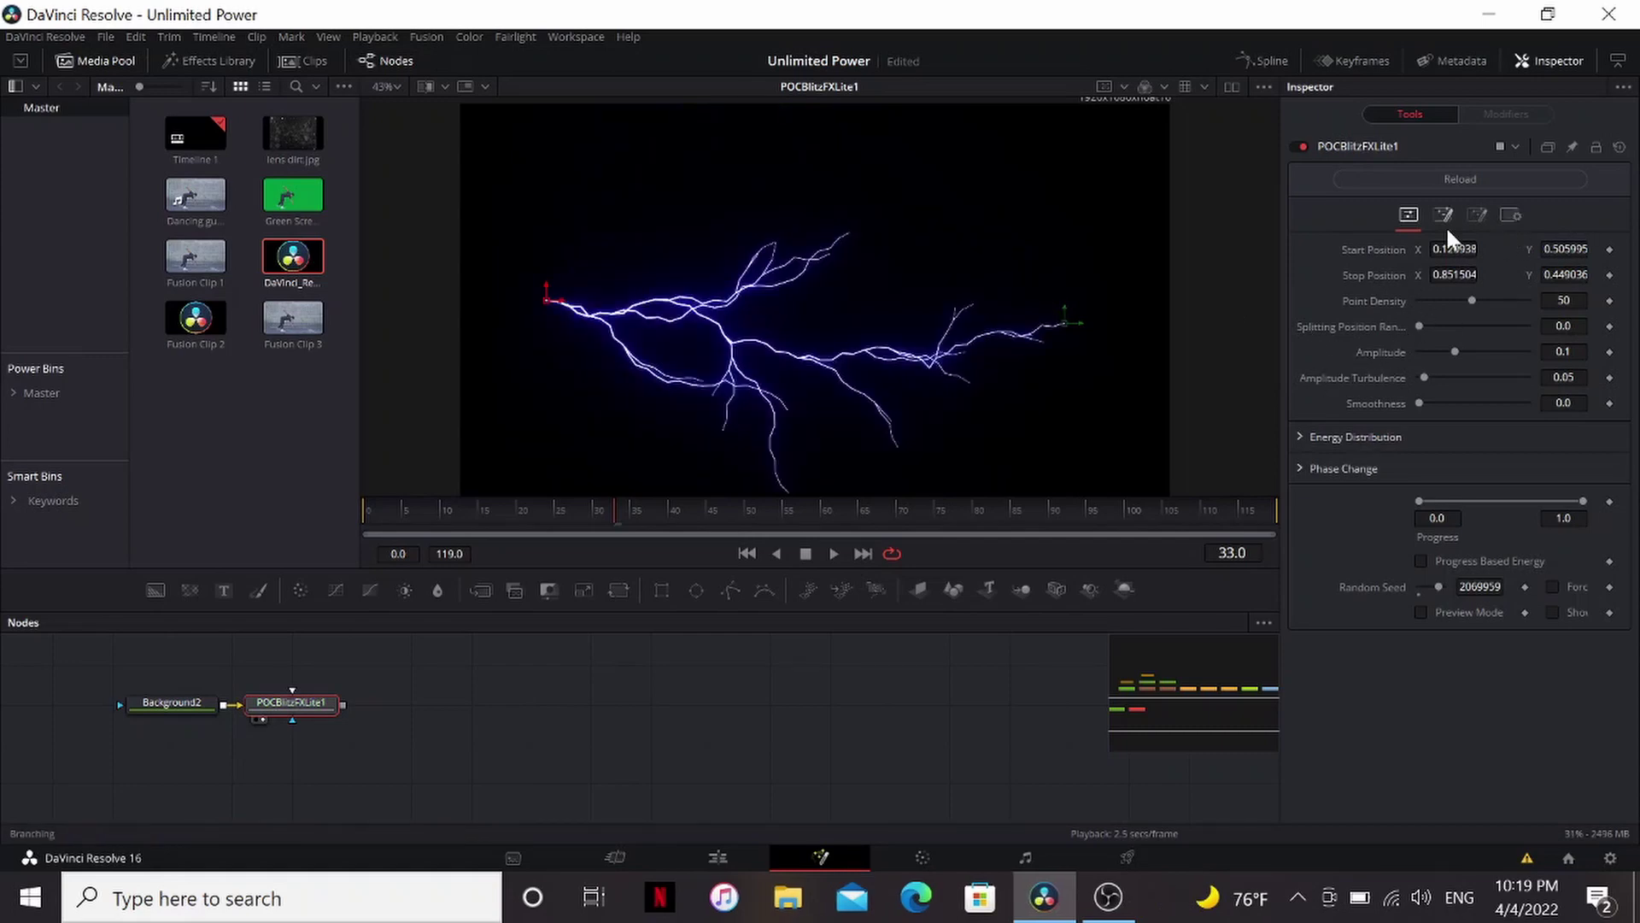
Nudge the bolt's start and end points, then set Smoothness 1.0 and Amplitude Turbulence 0.15.
left_click_drag(1455, 249, 1435, 249)
left_click_drag(1065, 322, 1071, 328)
left_click_drag(1419, 403, 1496, 403)
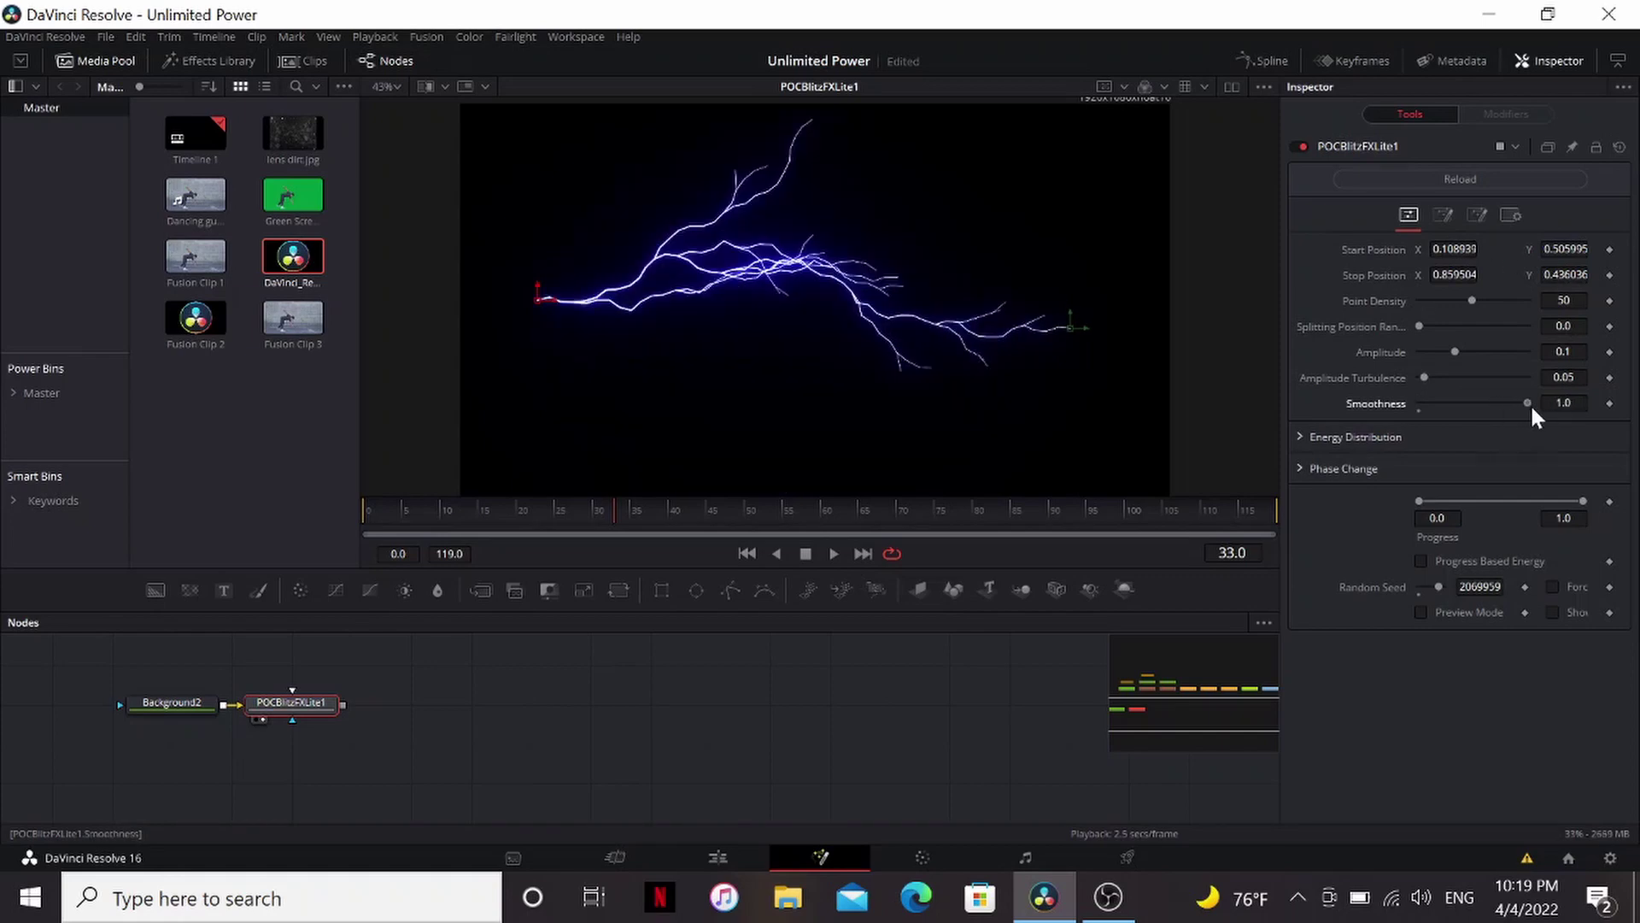
left_click_drag(1423, 378, 1437, 377)
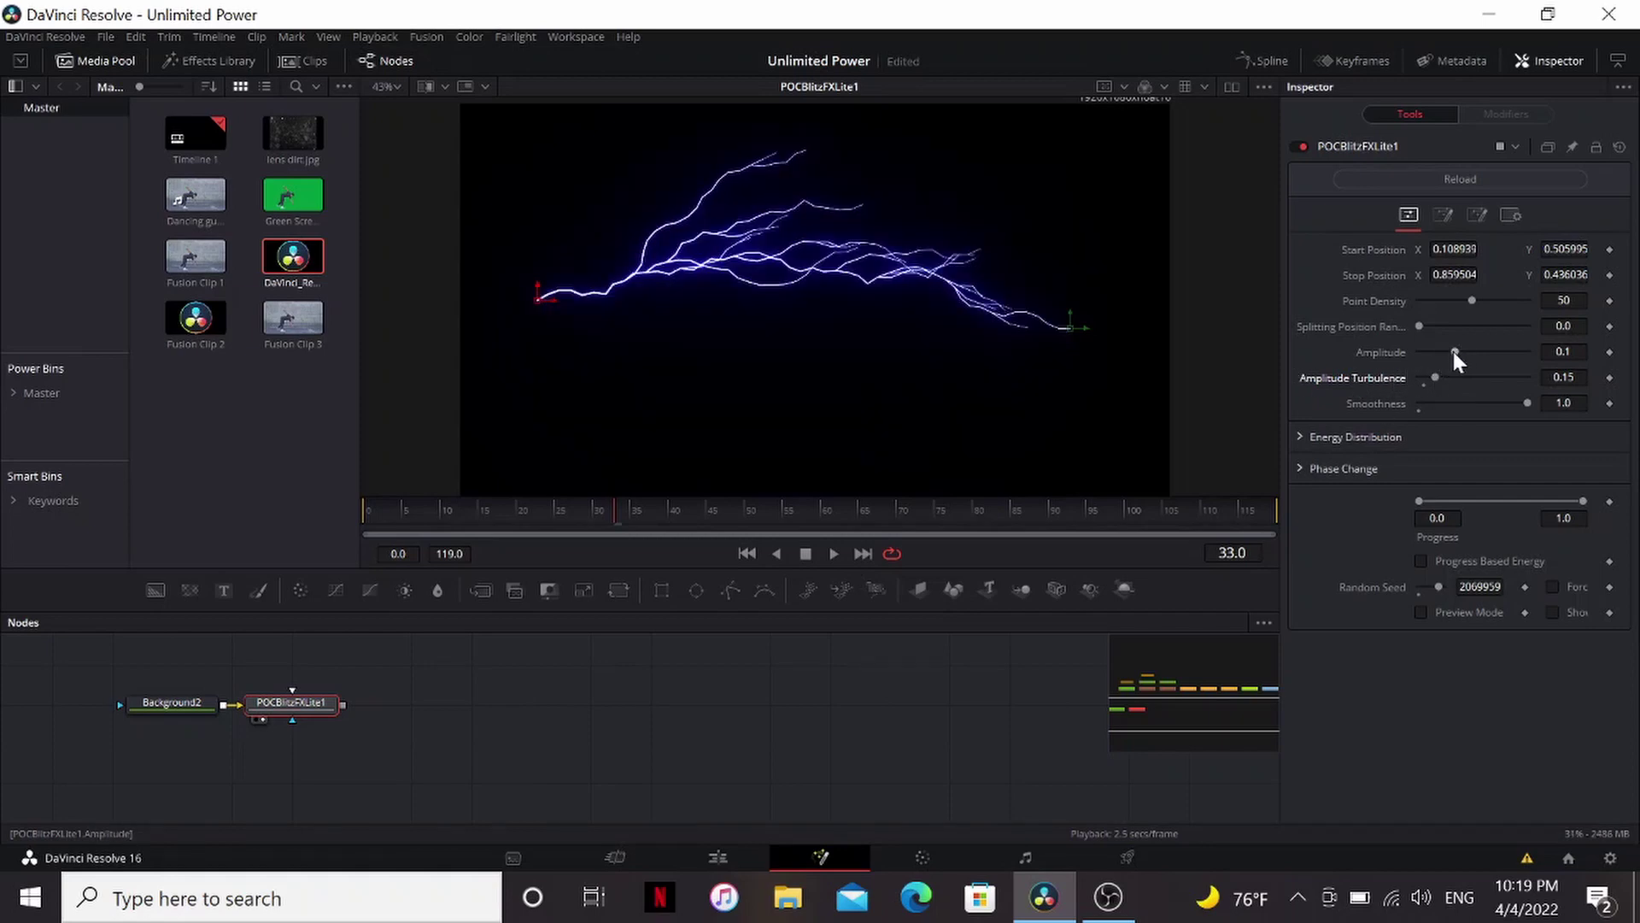
Preview the bolt with Amplitude at about 0.3, then bring Amplitude back to 0.1.
left_click_drag(1453, 351, 1555, 352)
key("space")
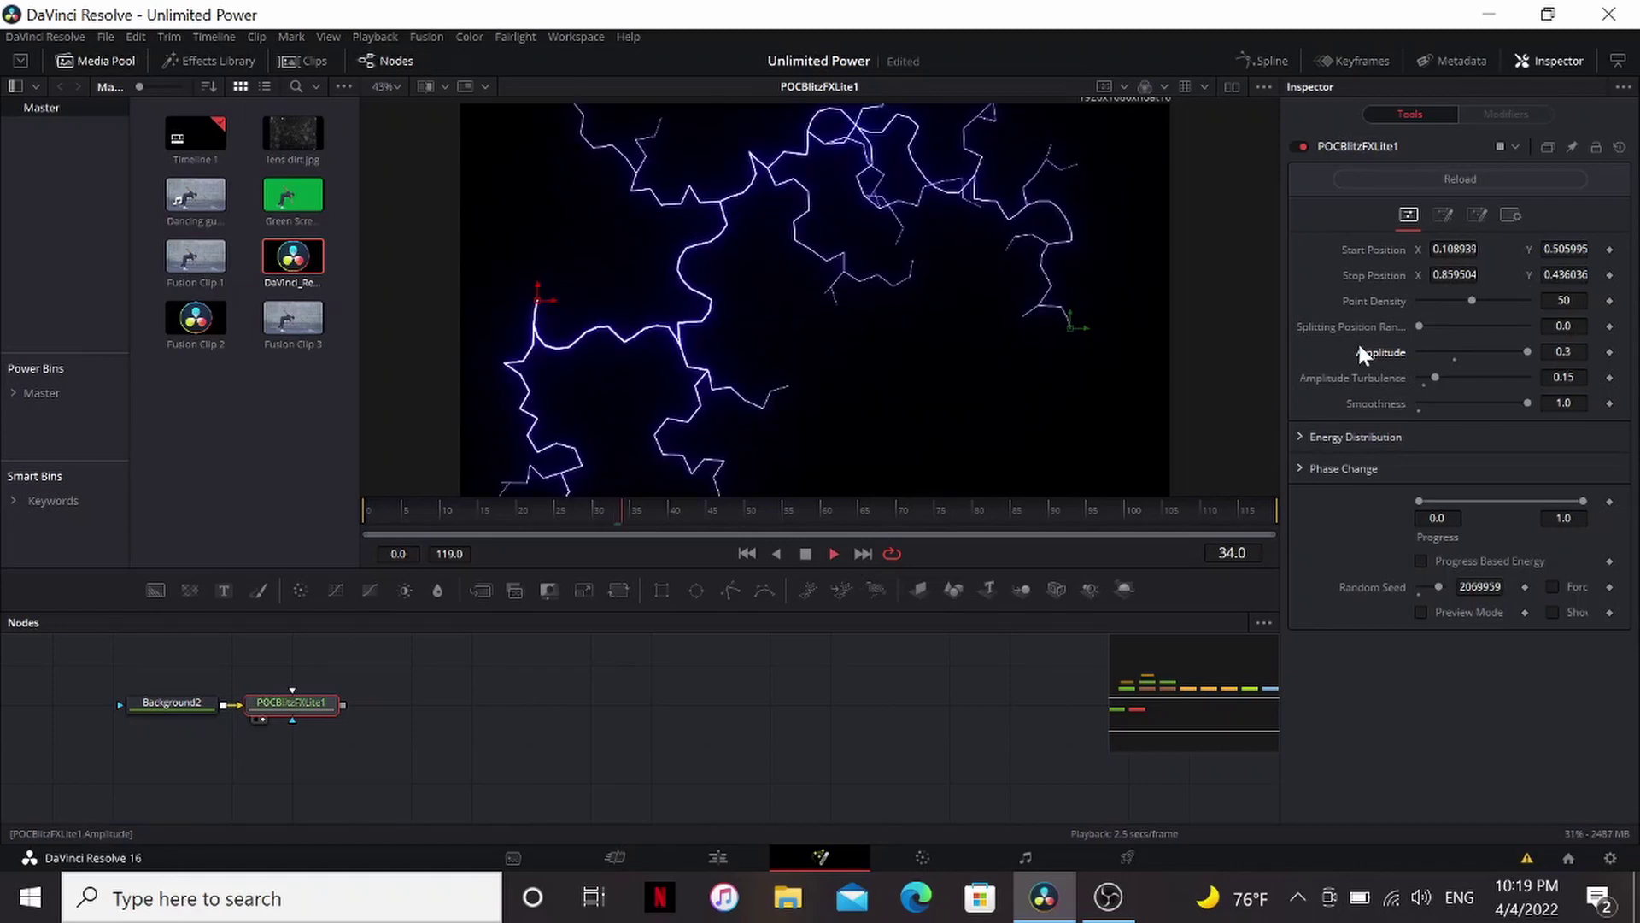
left_click_drag(1427, 351, 1413, 344)
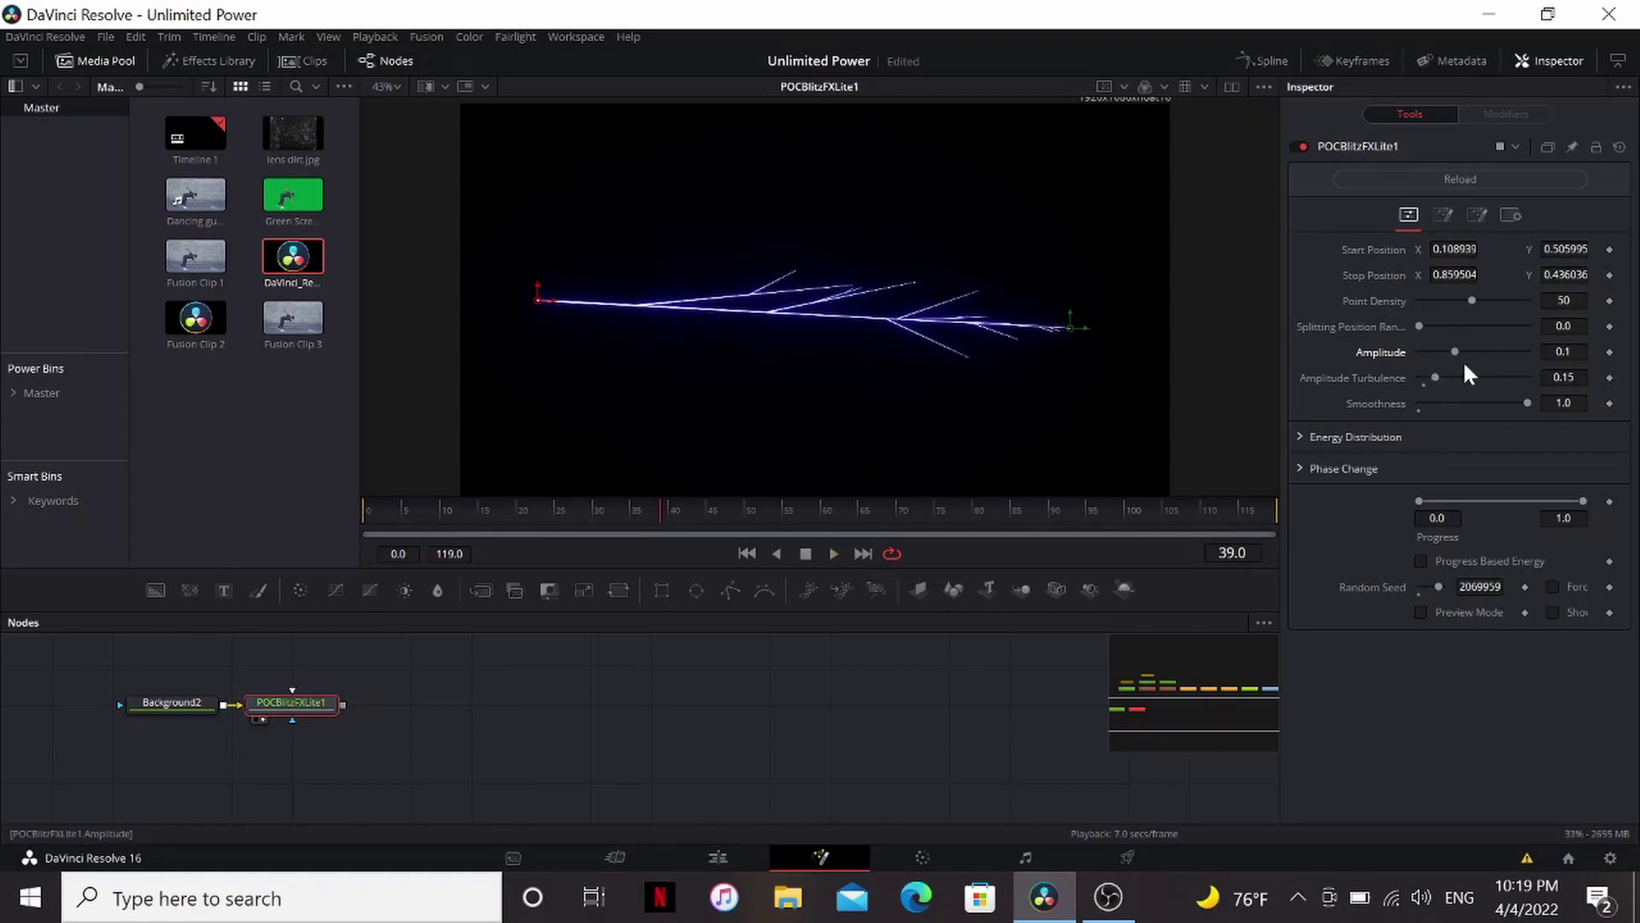
Turn off Exponential Glow Enable on the bolt and preview the white lightning.
key("Left")
key("Left")
key("Left")
key("Left")
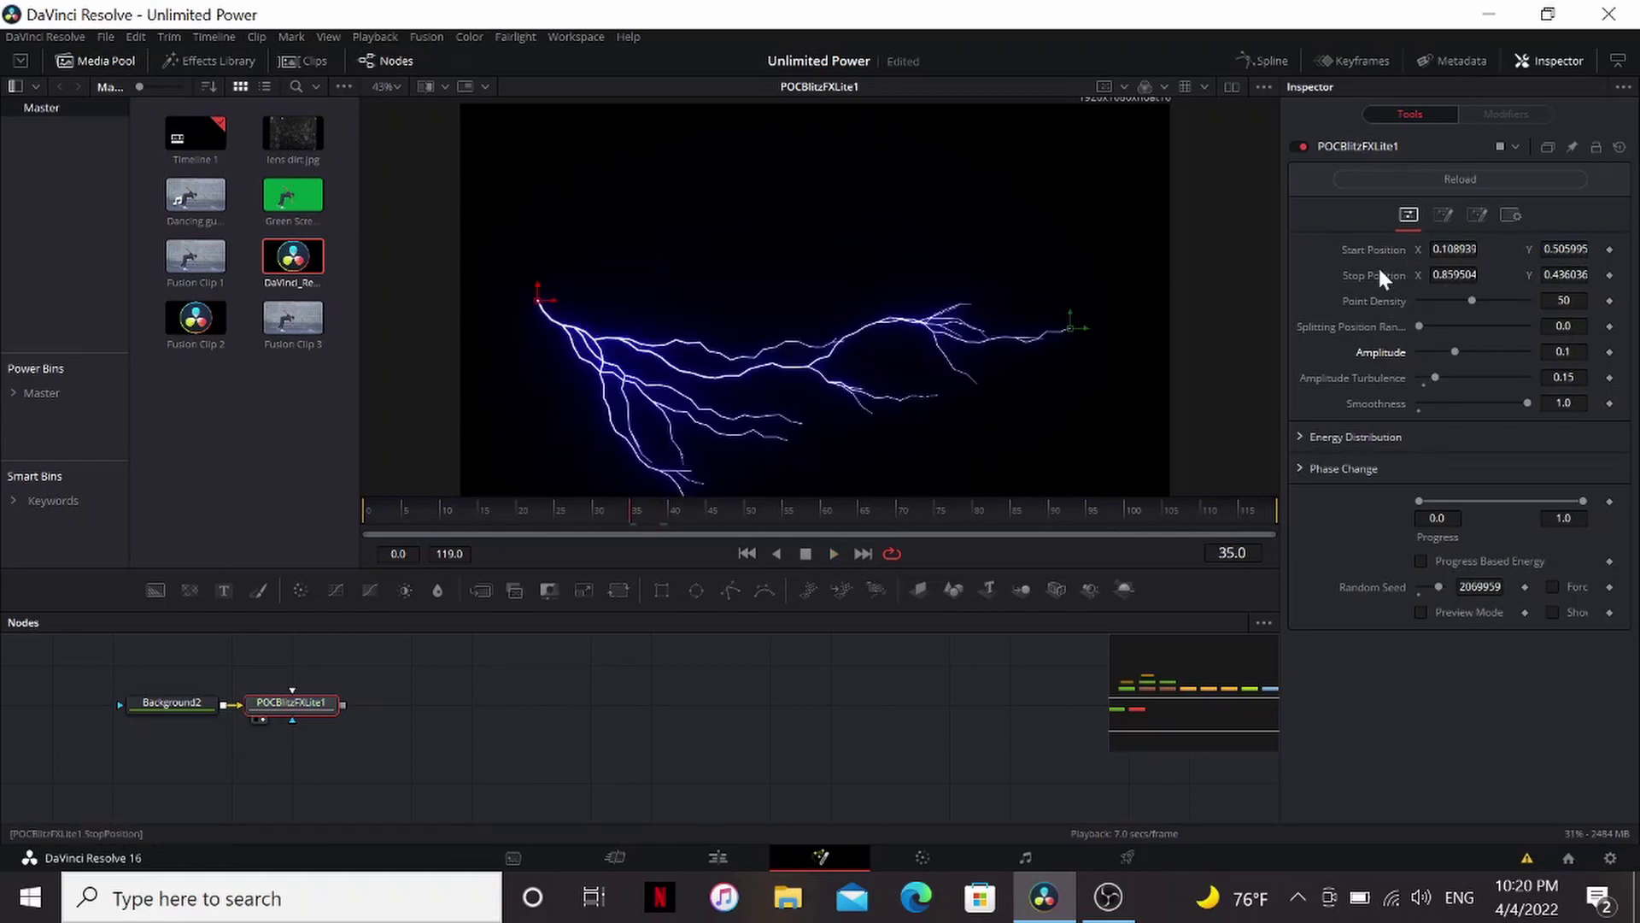
left_click(1479, 218)
left_click(1299, 278)
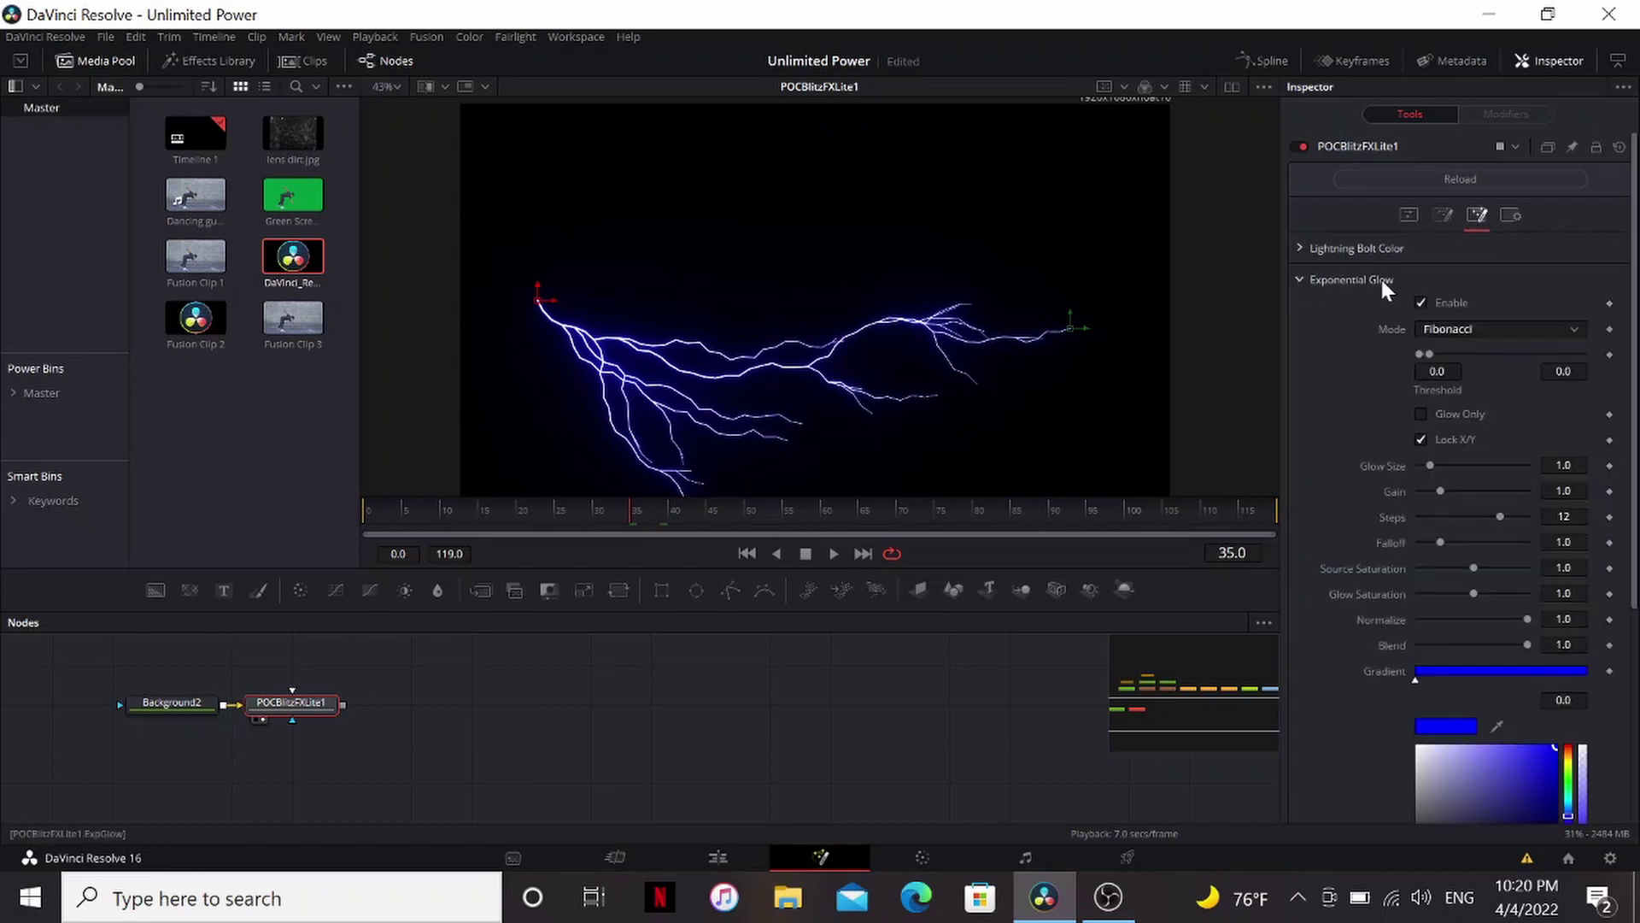
left_click(1421, 303)
key("space")
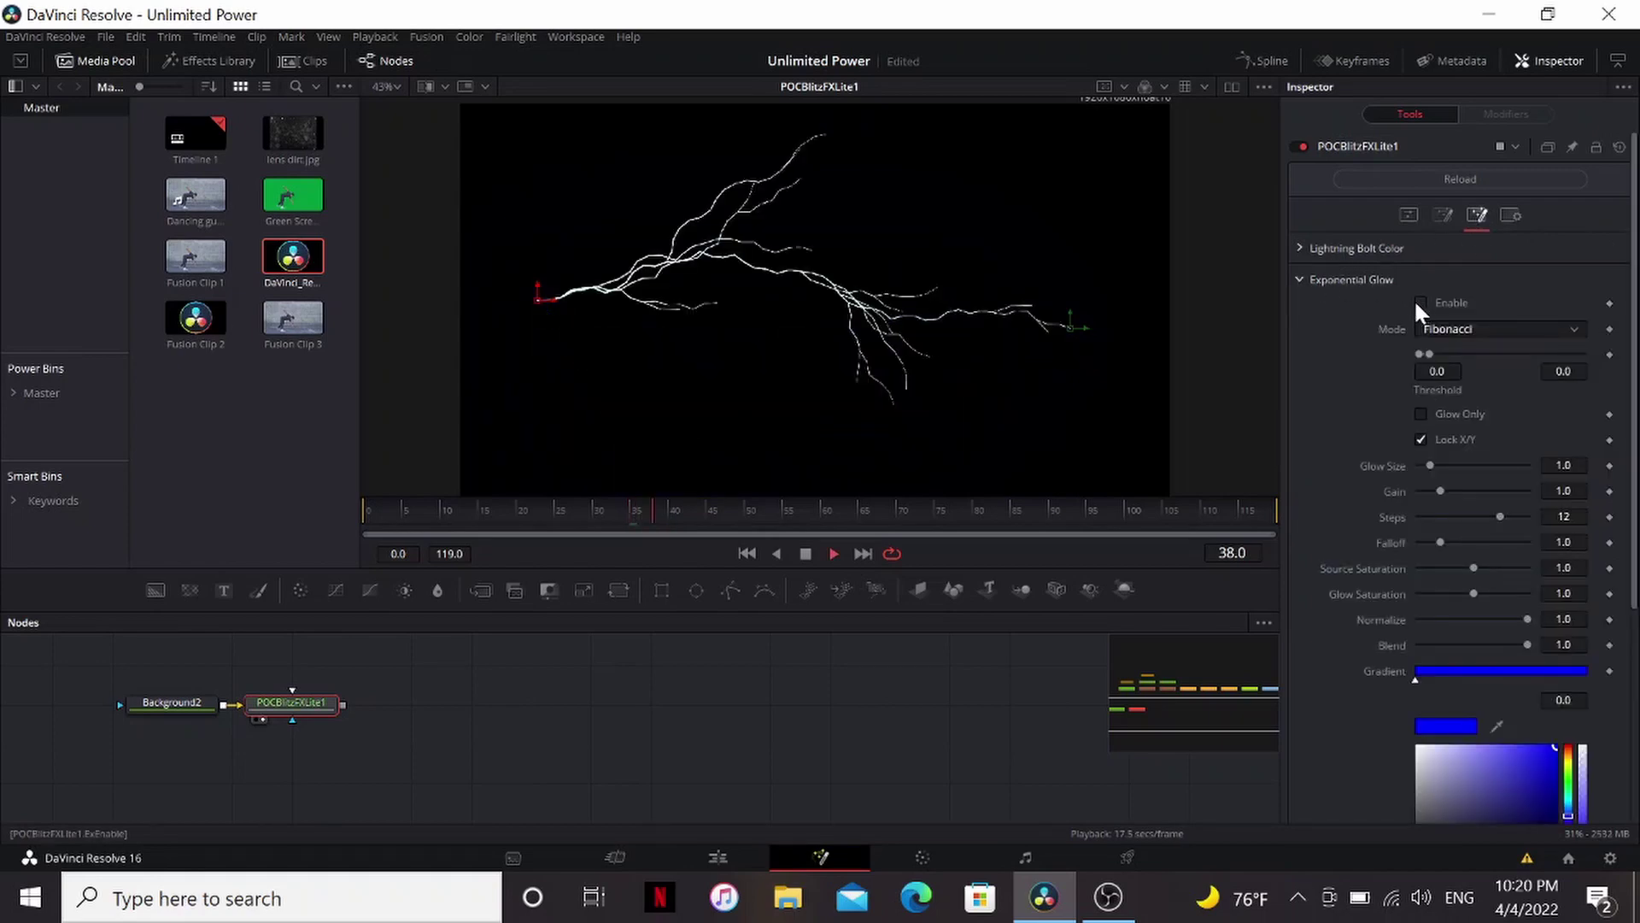
key("space")
Link Branch Length across all depths with Dynamic minimum 0, and preview the shorter branches.
left_click(1442, 217)
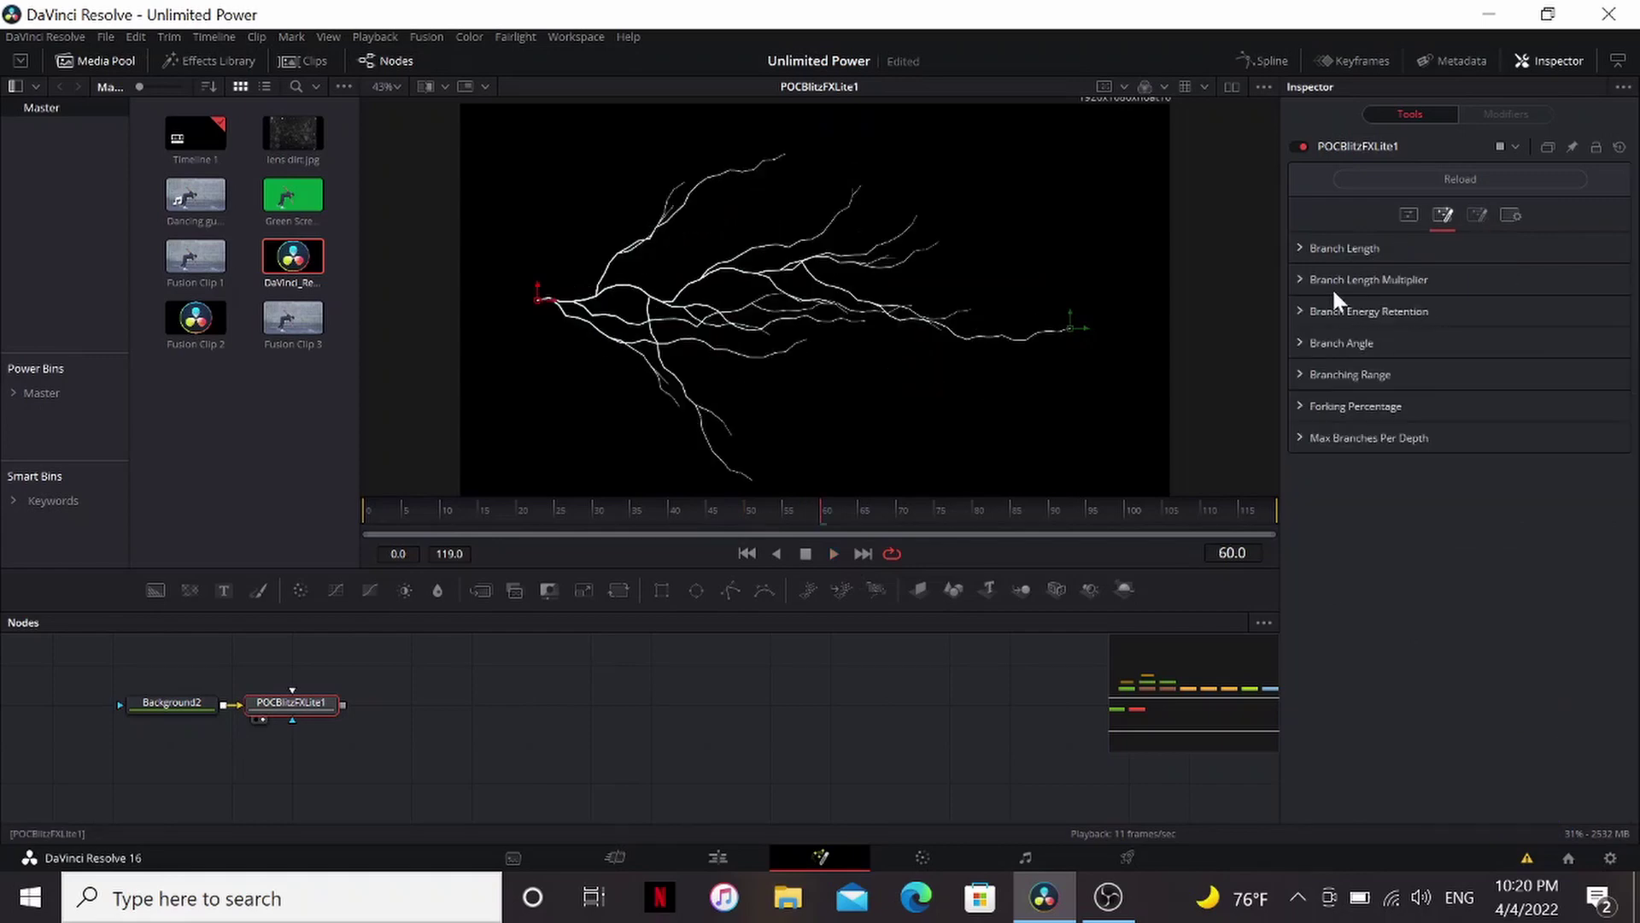
left_click(1300, 249)
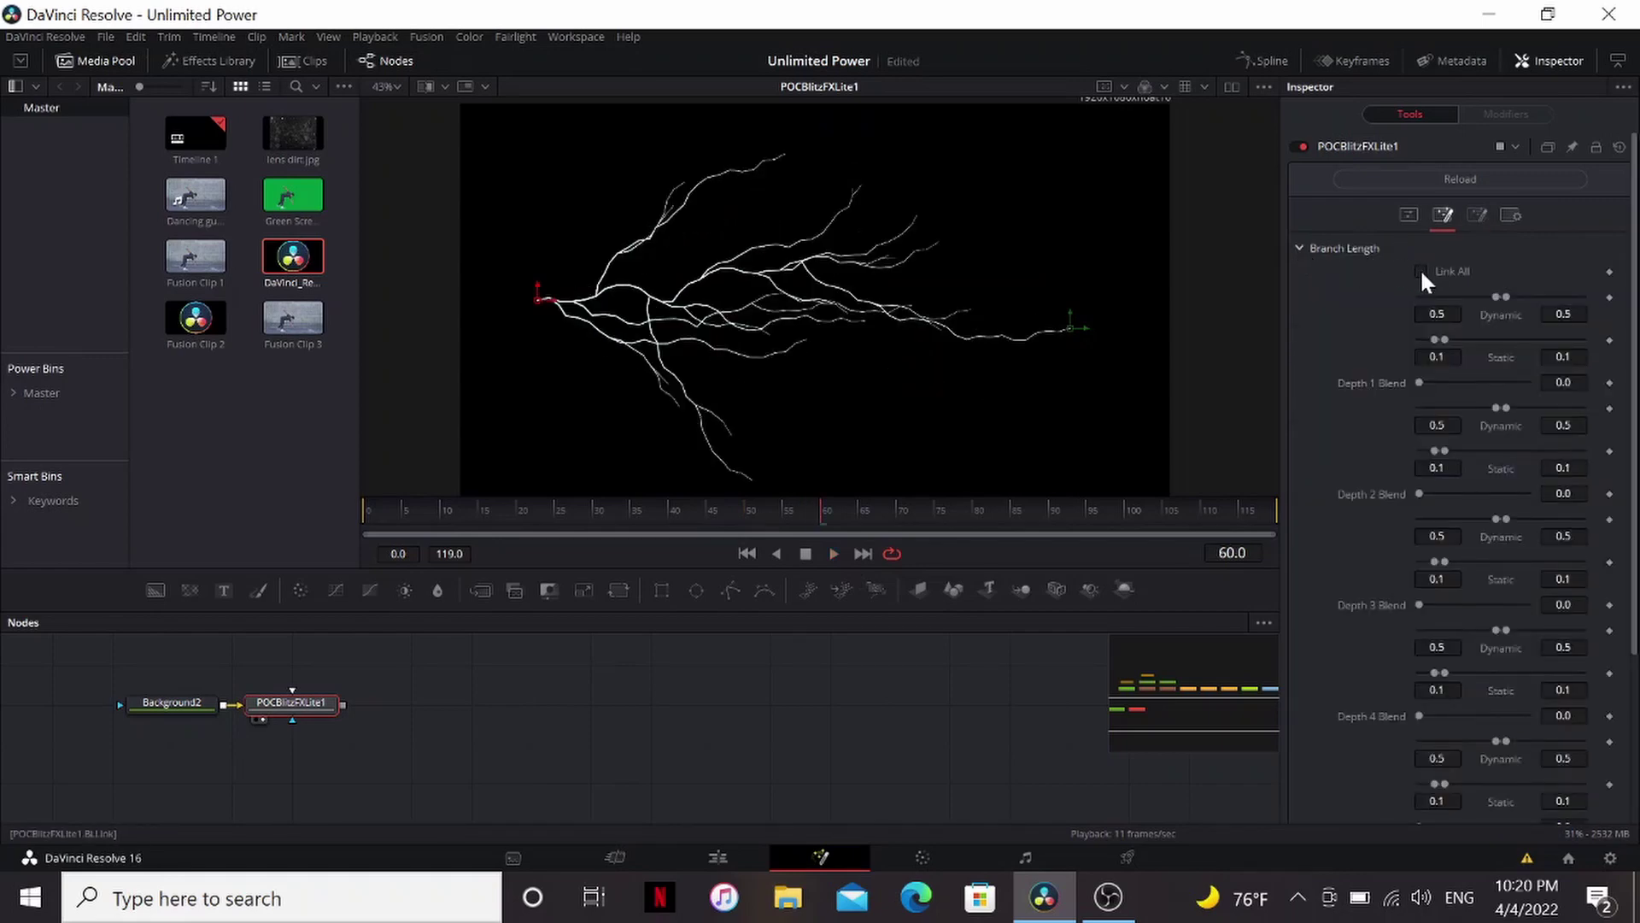
left_click(1421, 272)
left_click_drag(1493, 297, 1385, 294)
key("space")
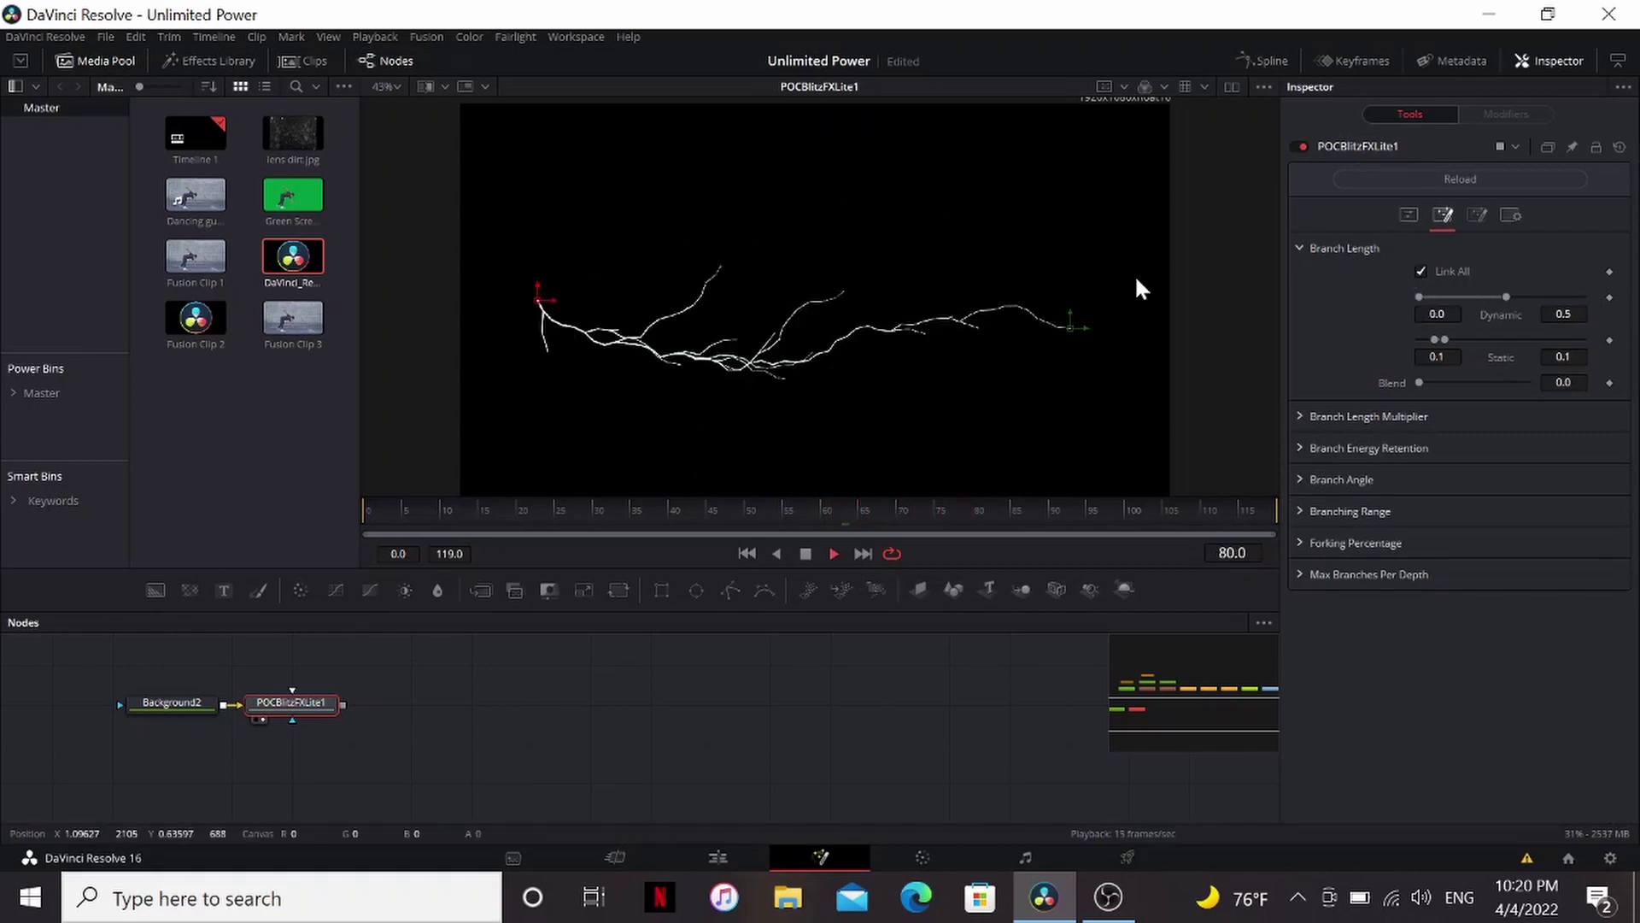
key("space")
left_click(1407, 215)
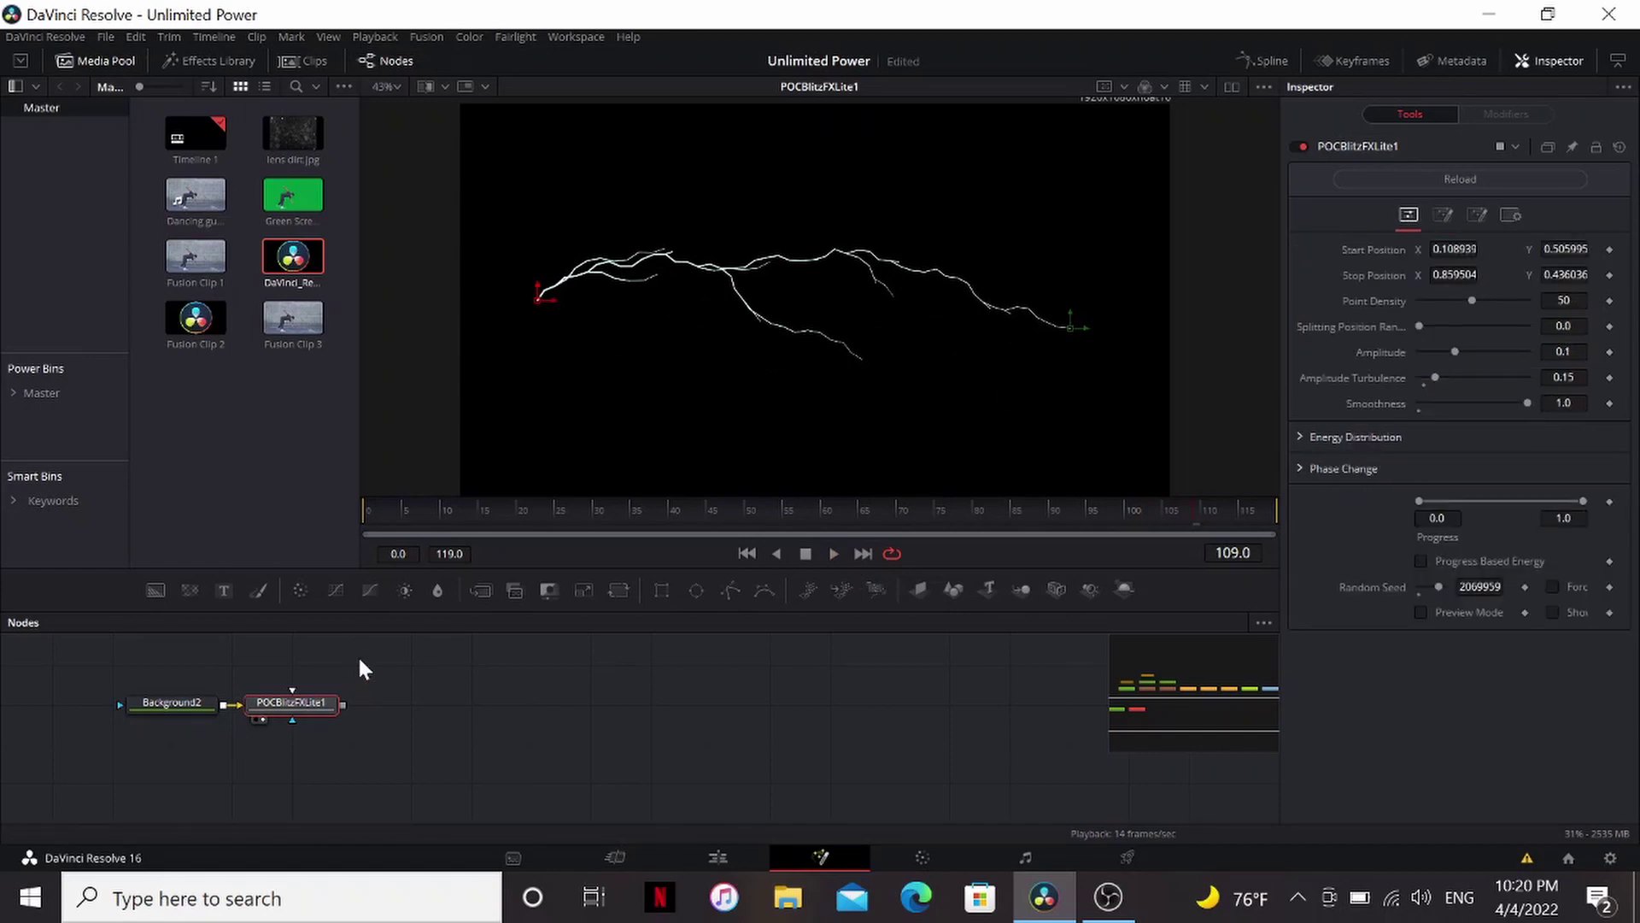
Paste extra Blitz node copies, preview the layered bolts, then delete the last two copies.
key("ctrl+v")
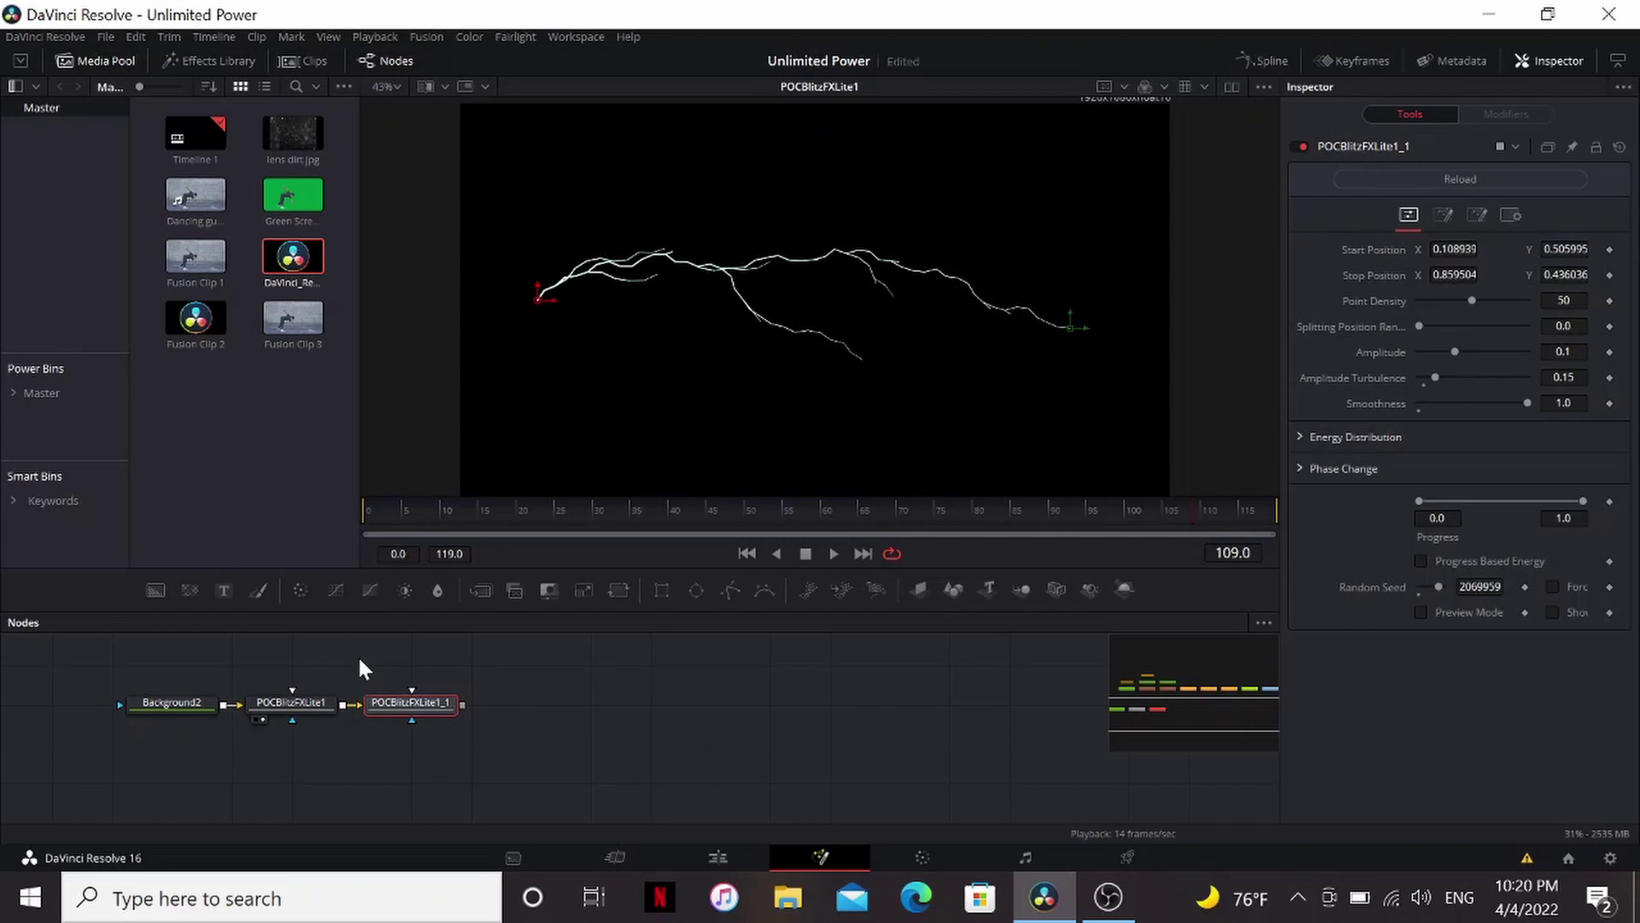
key("ctrl+v")
key("ctrl+v")
key("ctrl+v")
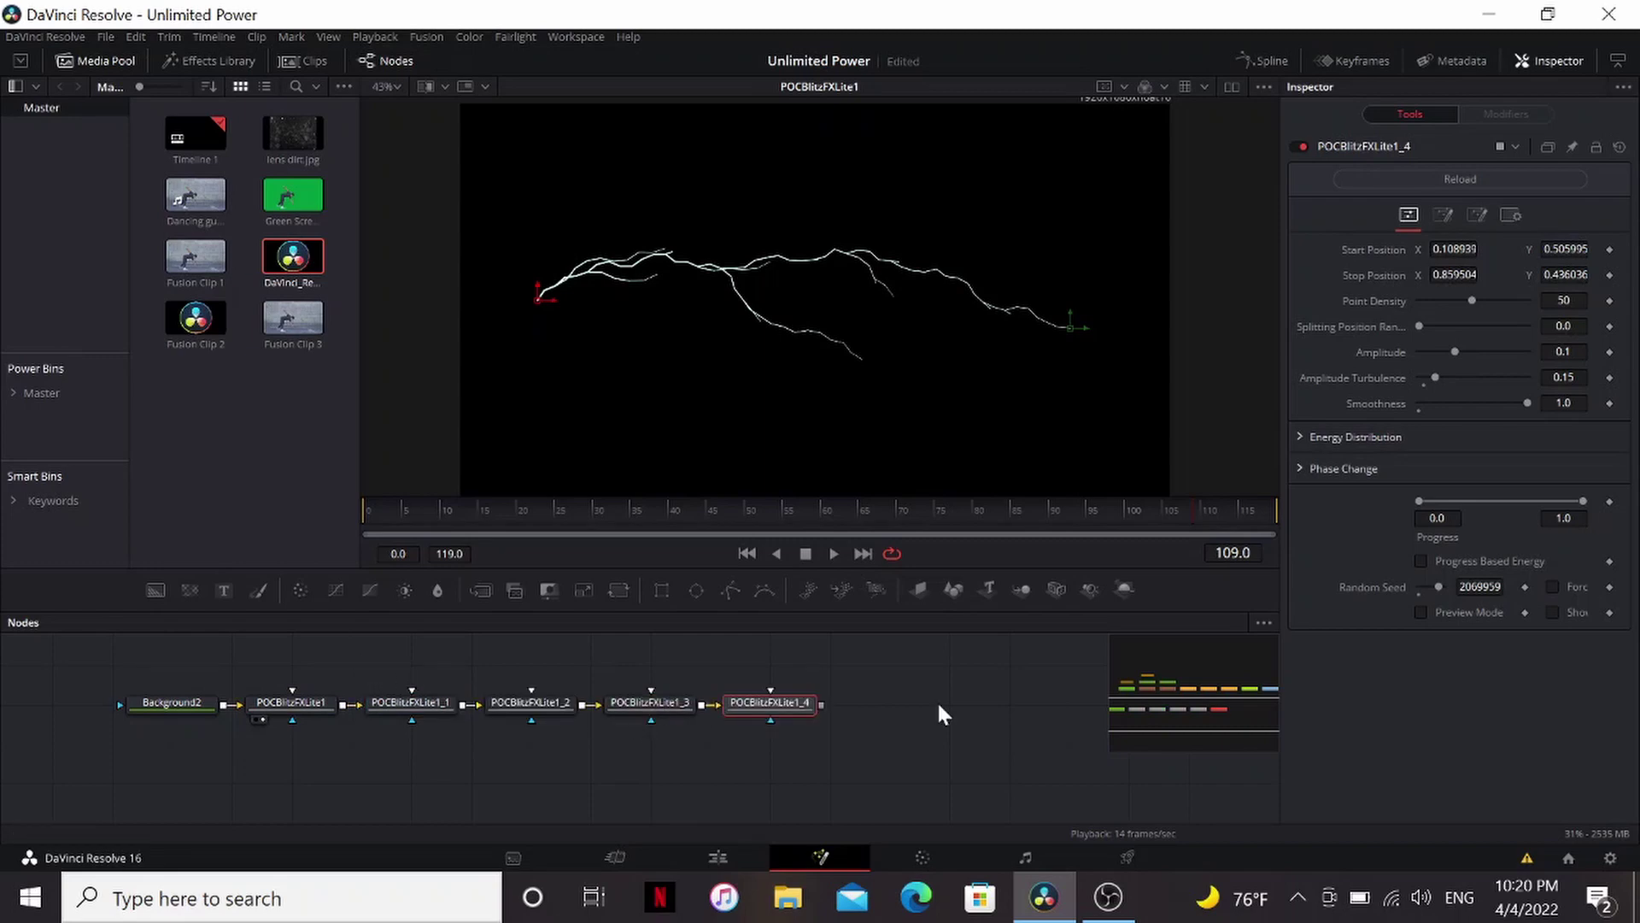
key("1")
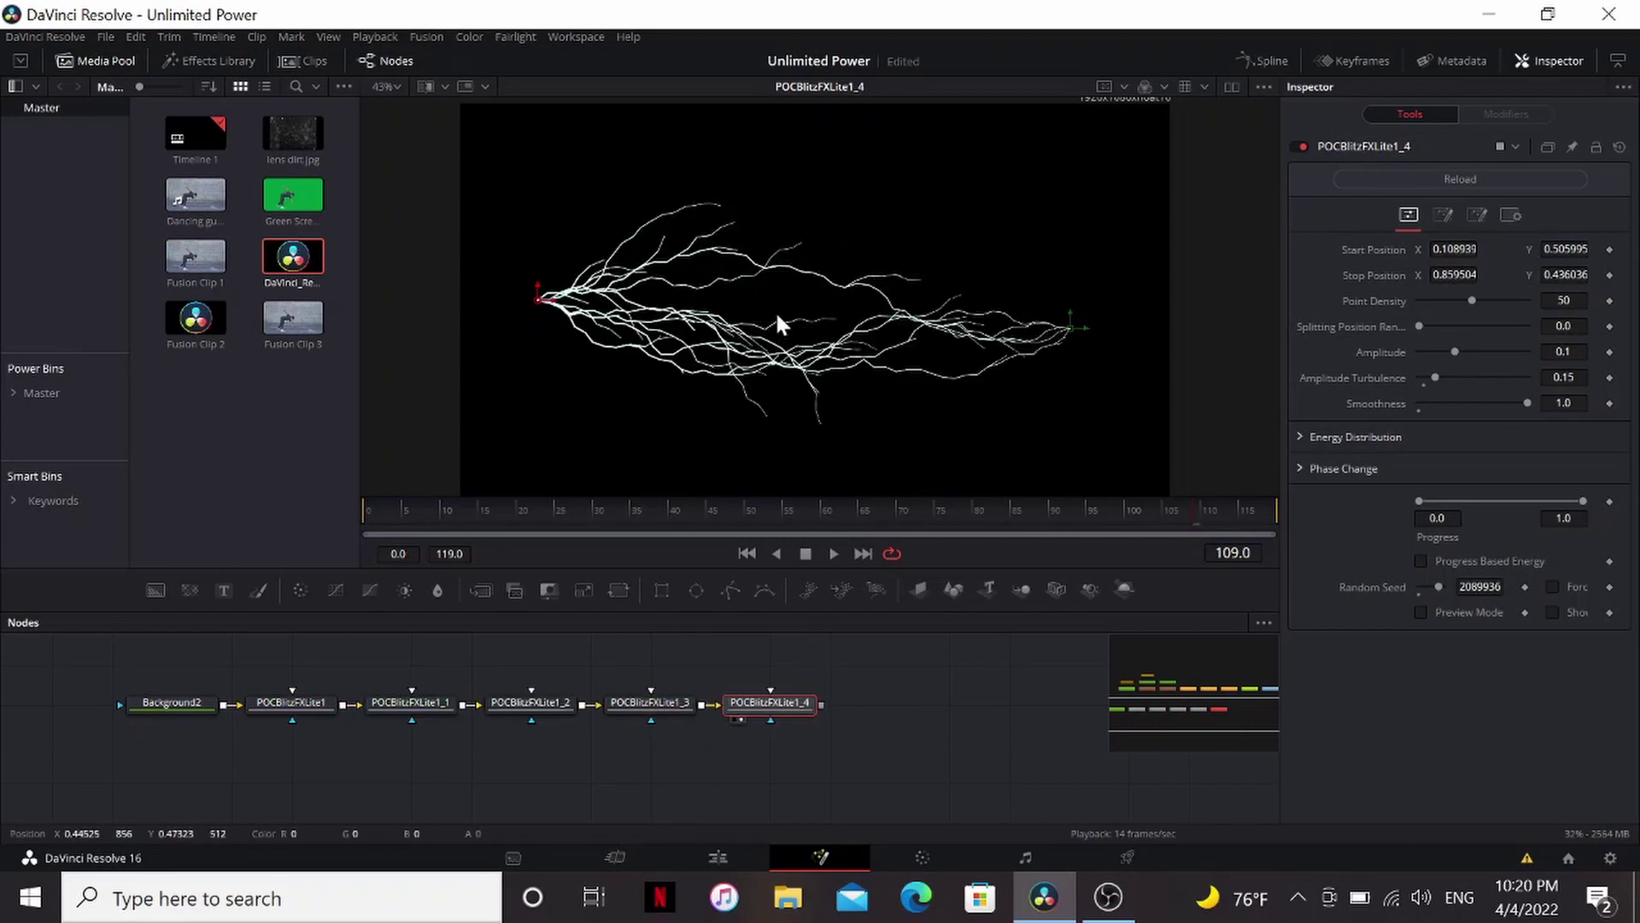
key("space")
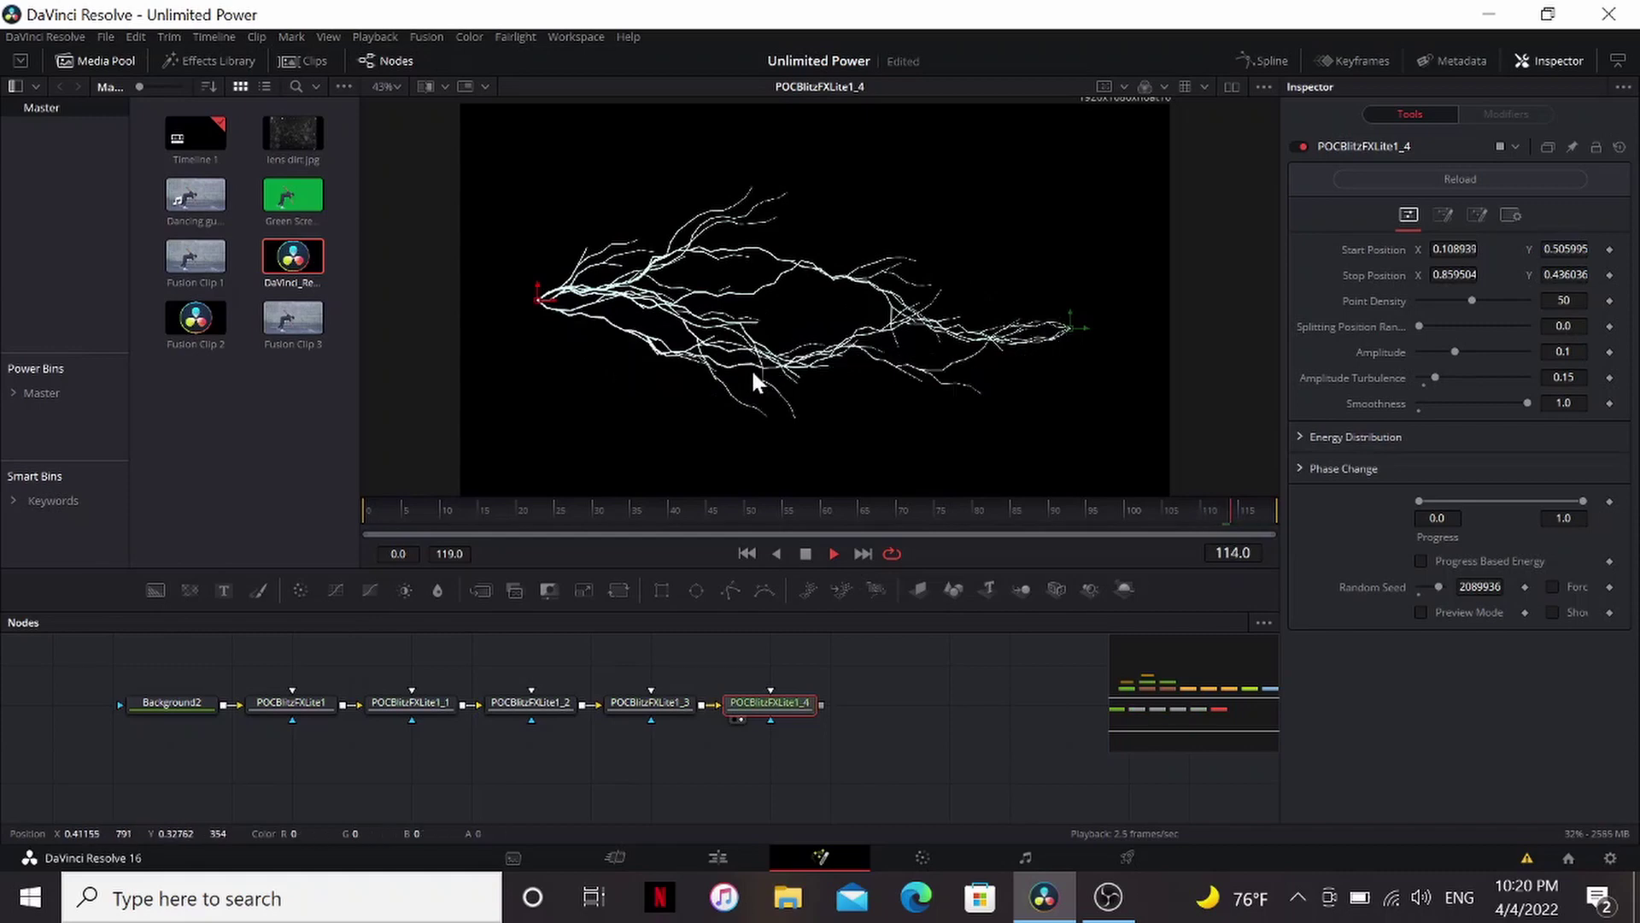
key("space")
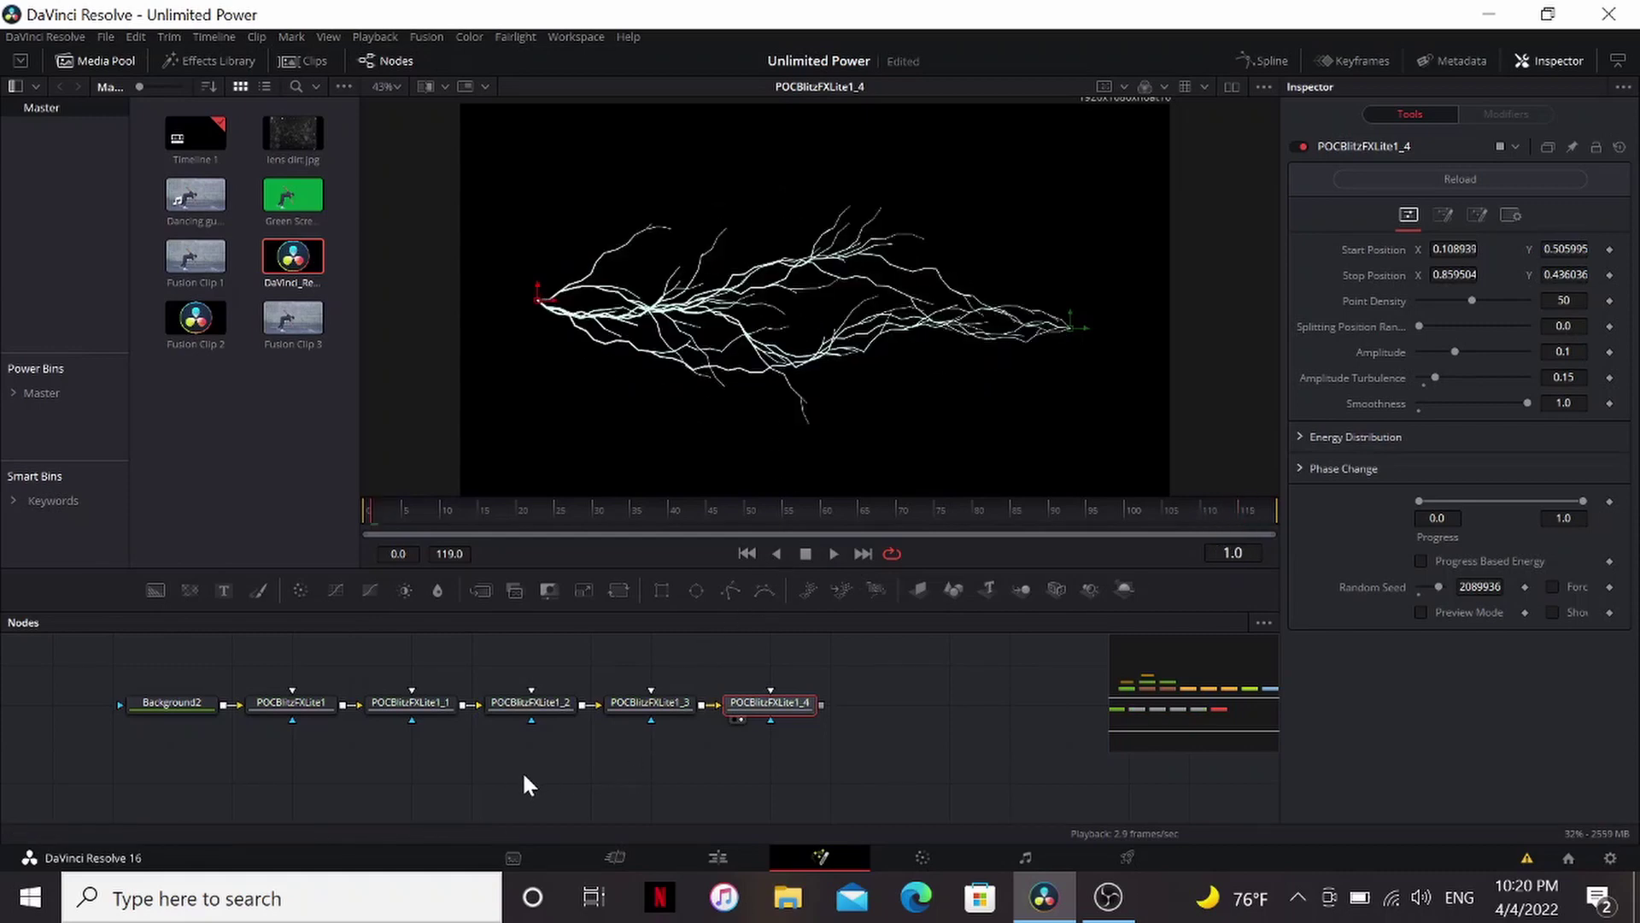
left_click_drag(818, 659, 661, 727)
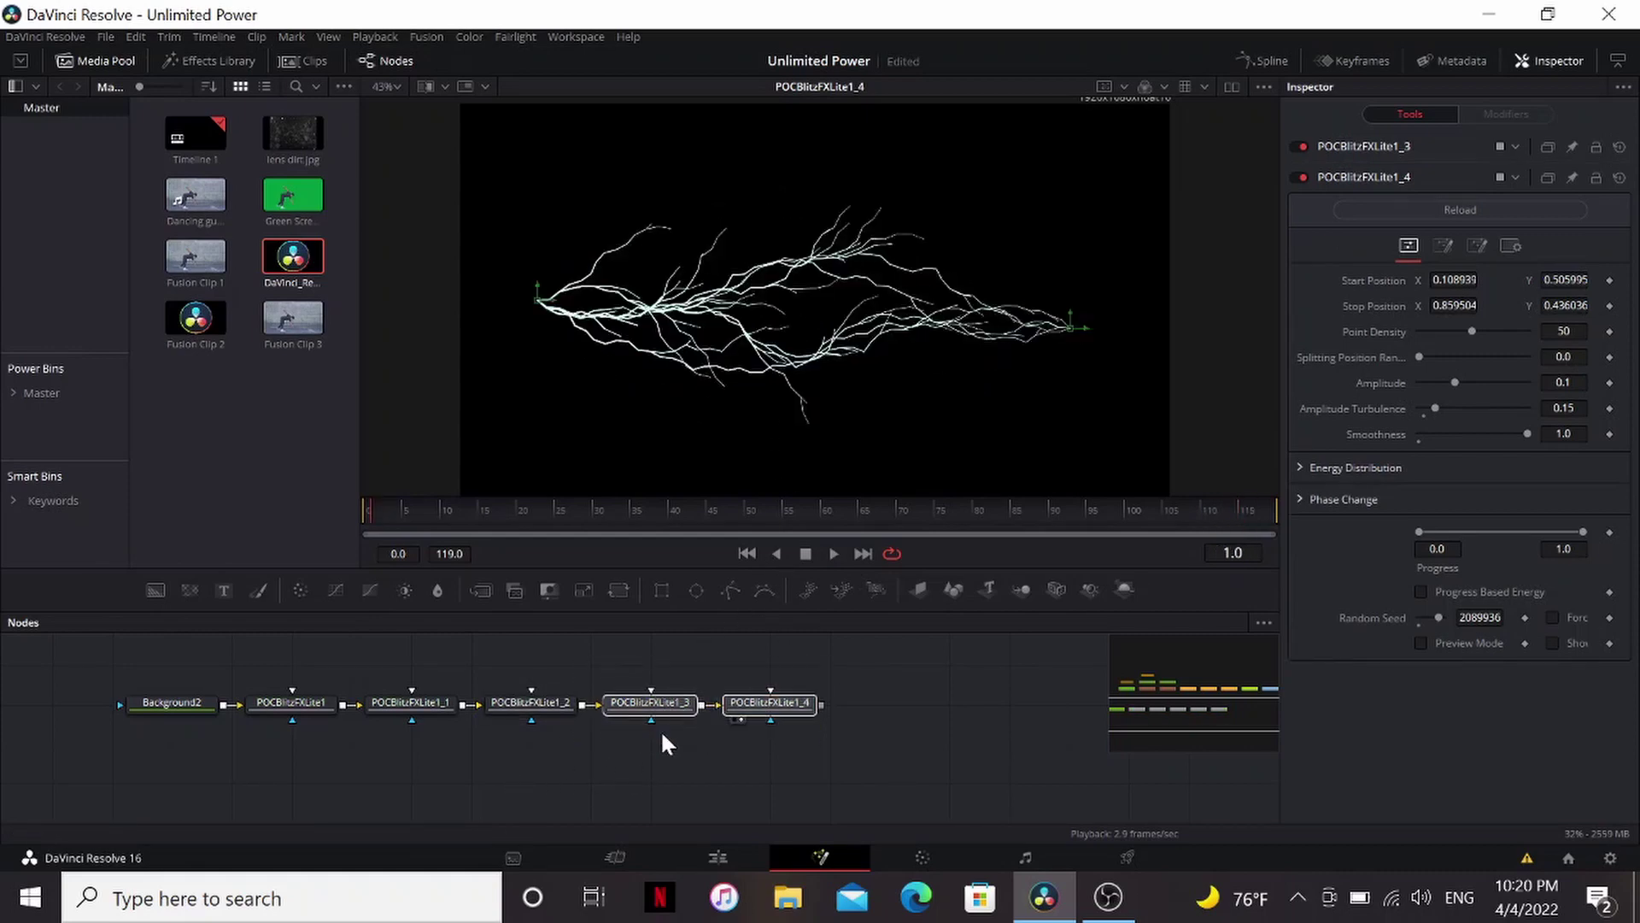
key("Delete")
Paste the copied noise and displace nodes and wire them after POCBlitzFXLite1_2.
scroll(679, 354, "up", 5)
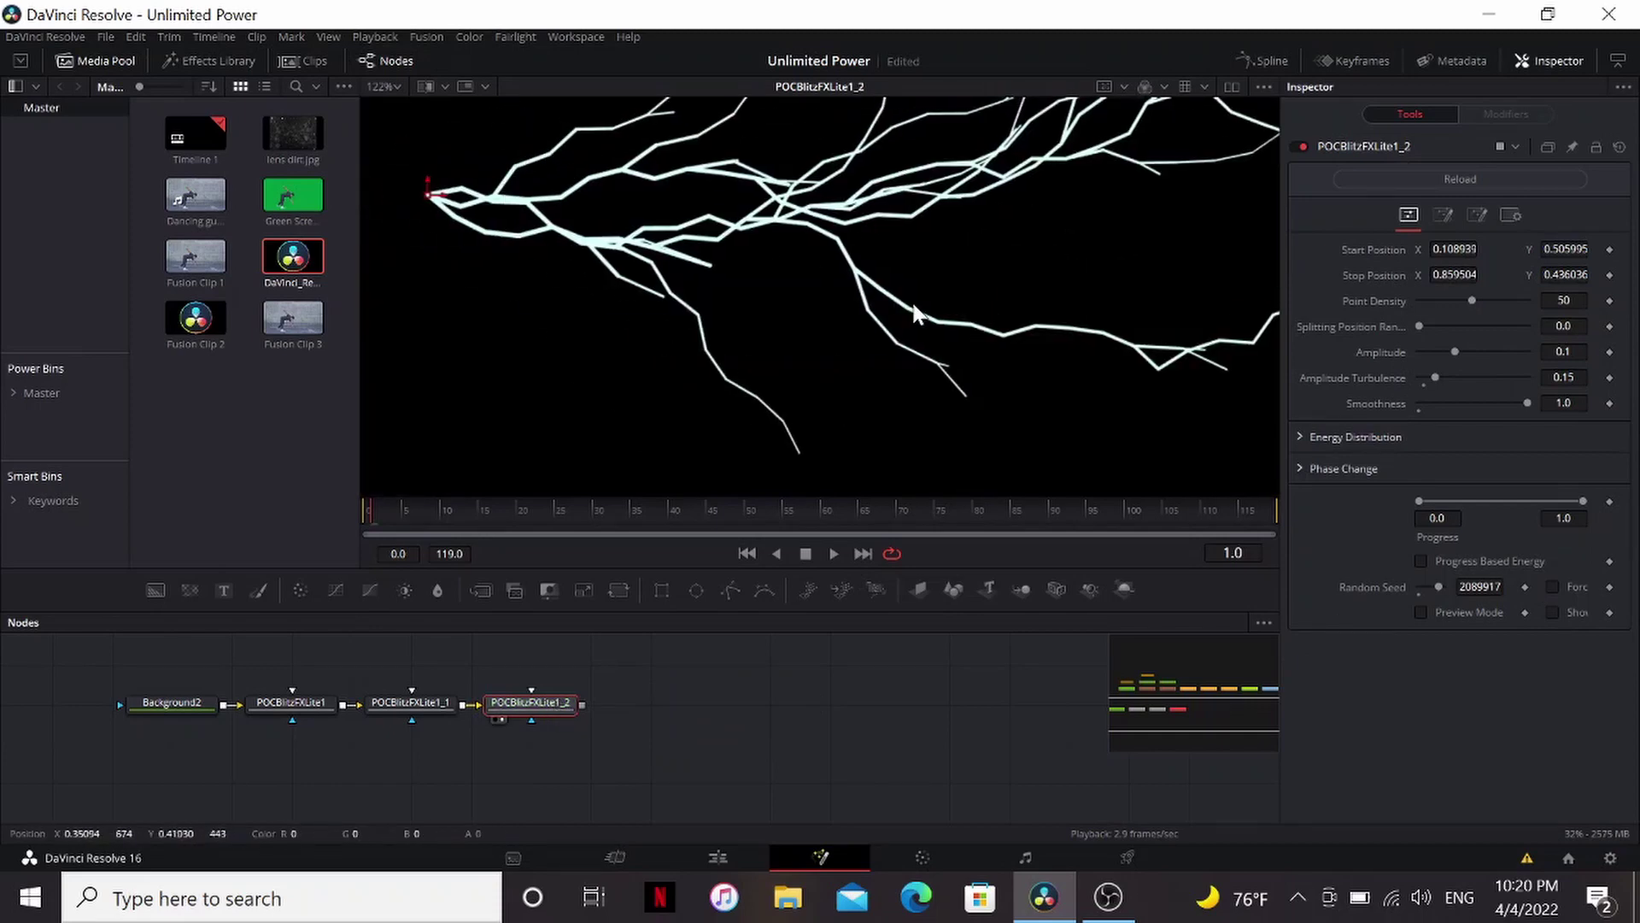
scroll(913, 304, "up", 2)
scroll(741, 757, "up", 3)
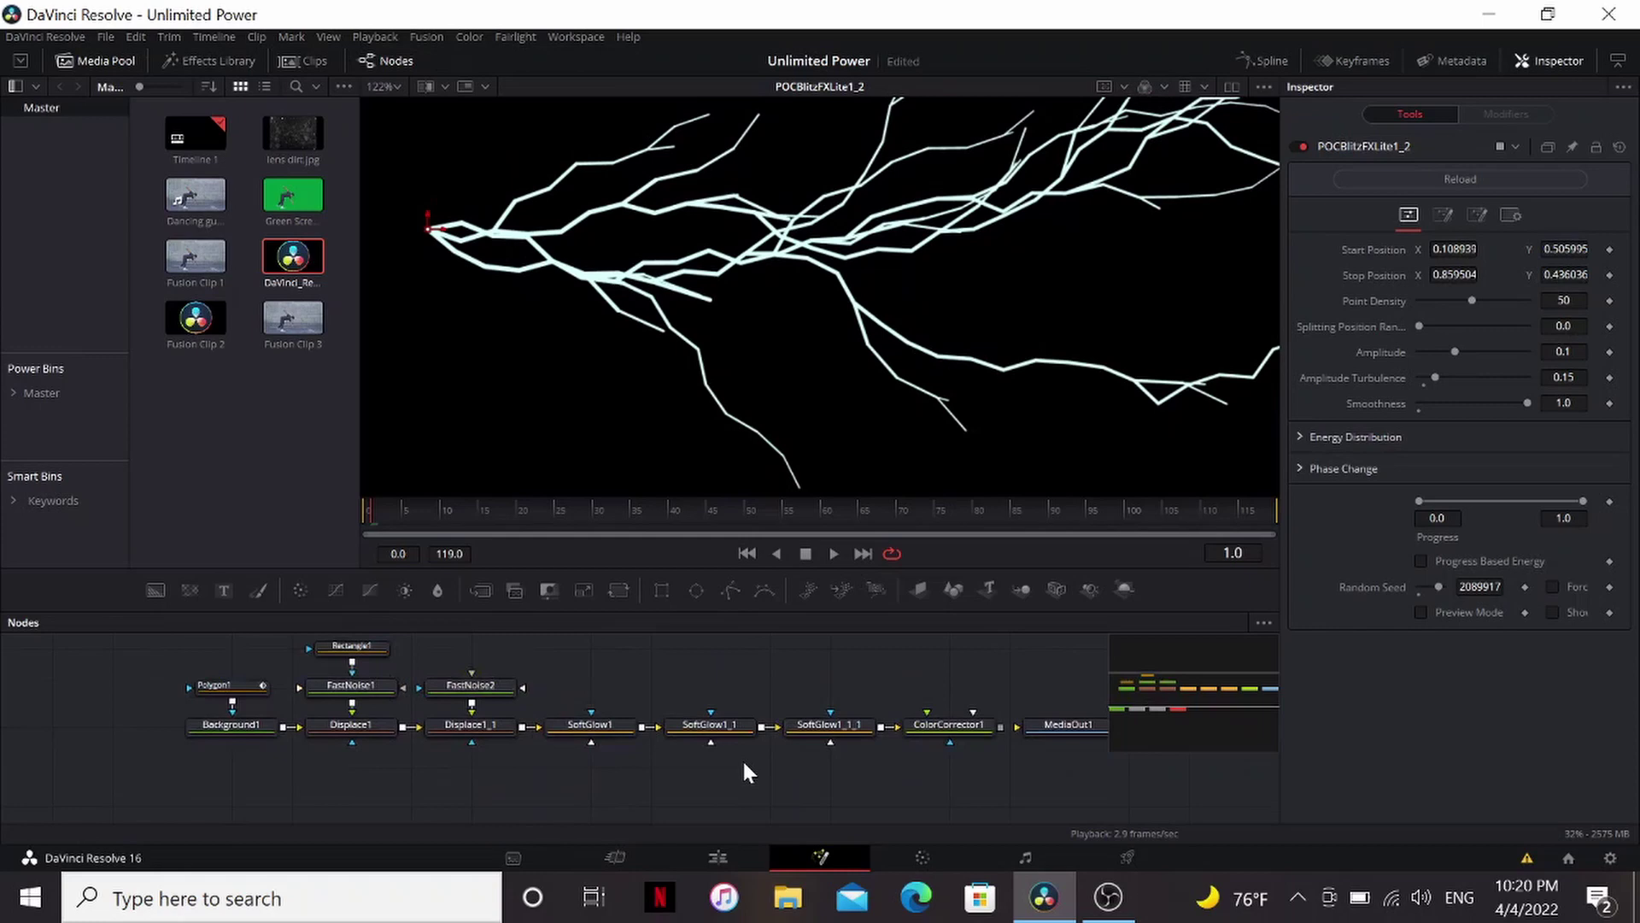
scroll(743, 761, "left", 2)
left_click_drag(596, 675, 564, 782)
scroll(615, 746, "down", 3)
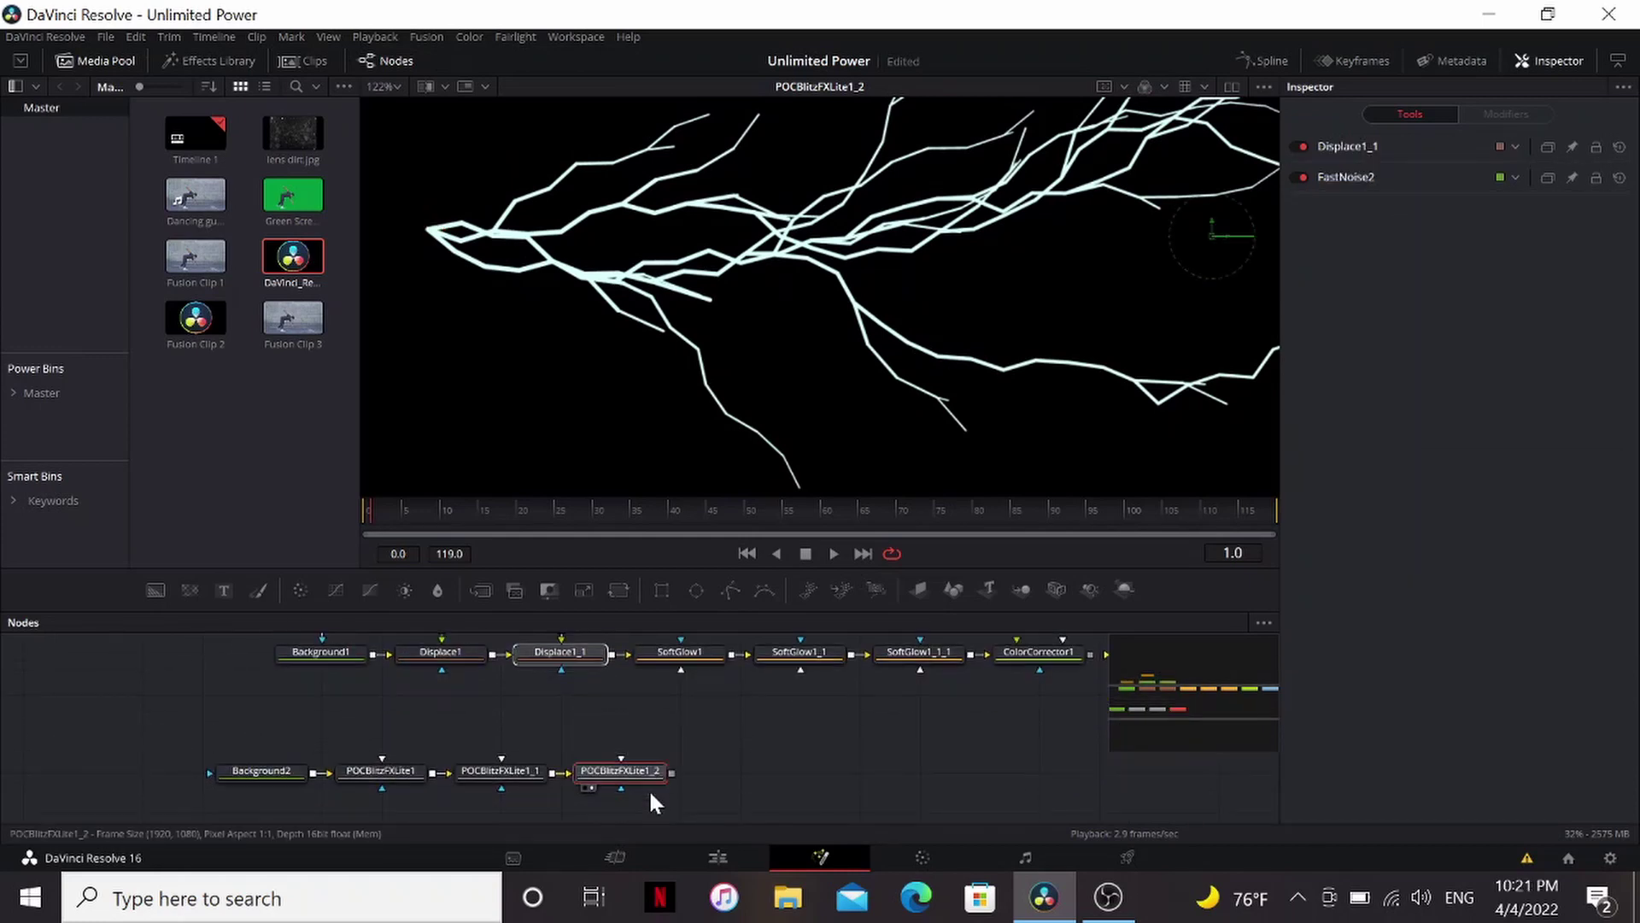
left_click(648, 787)
key("ctrl+v")
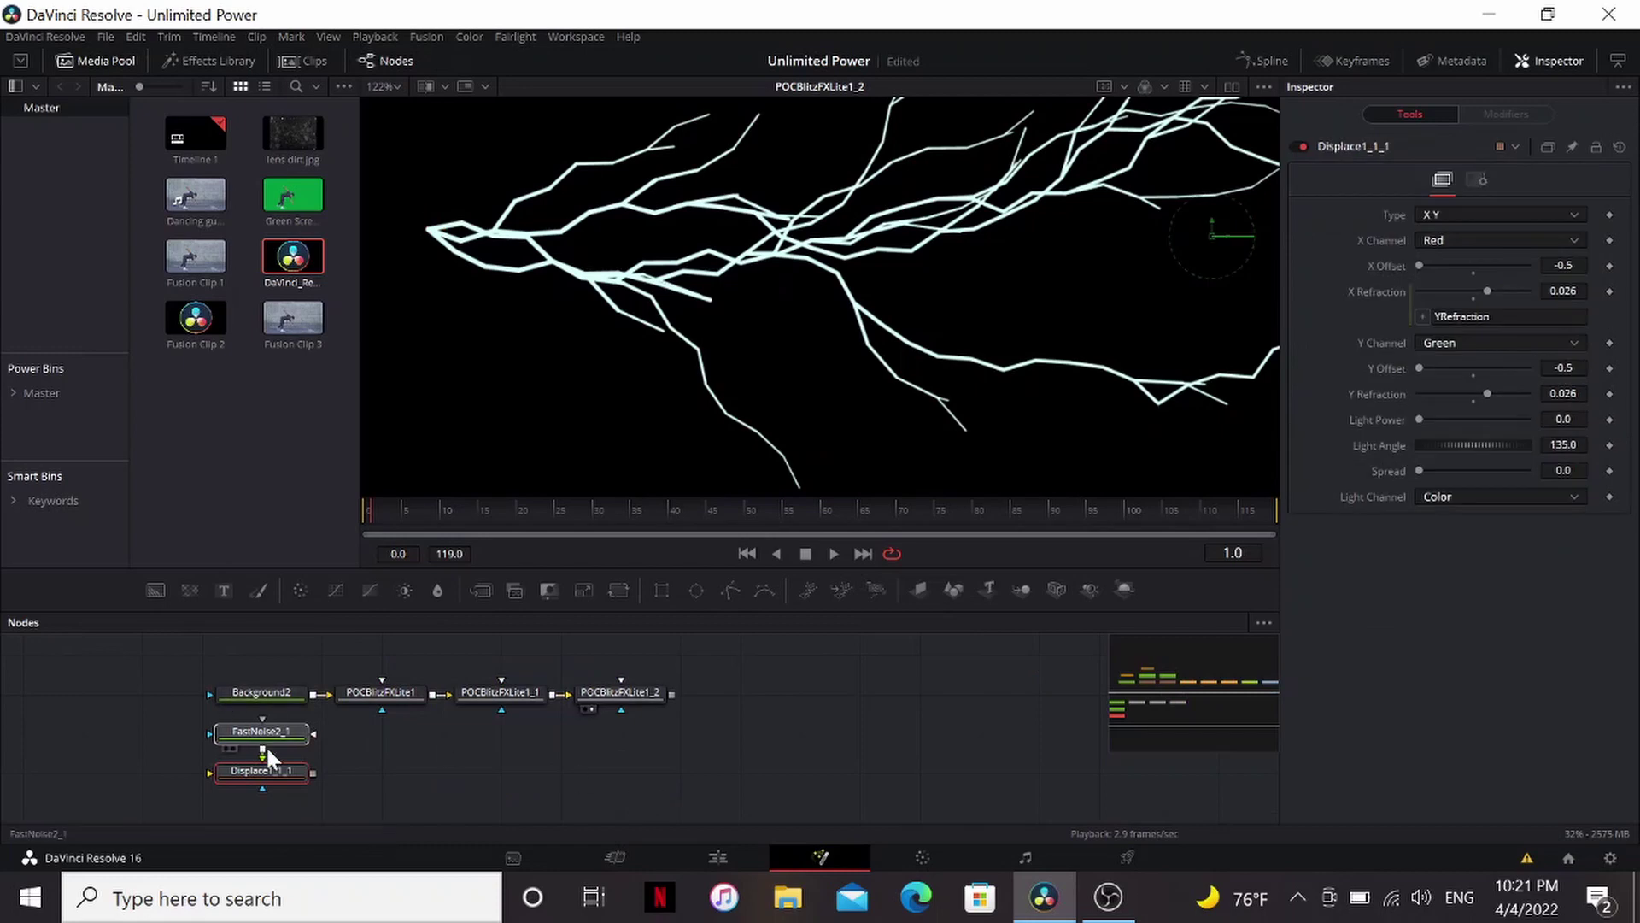
left_click_drag(267, 733, 767, 651)
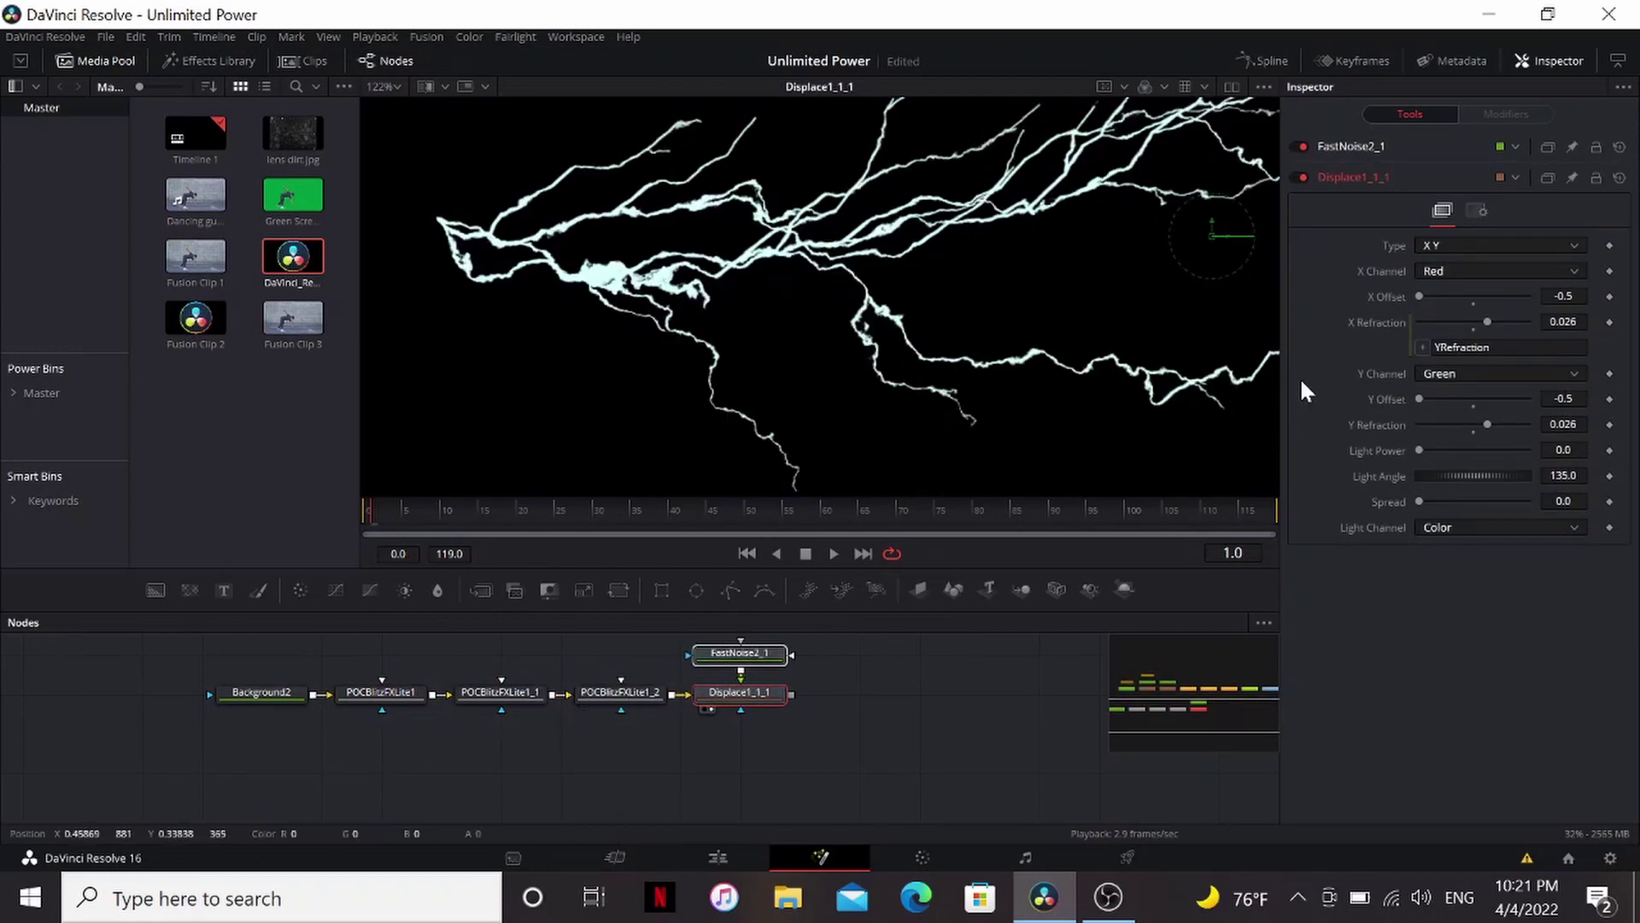
Set the linked X and Y Refraction of Displace1_1_1 to 0.021.
left_click_drag(1490, 423, 1488, 423)
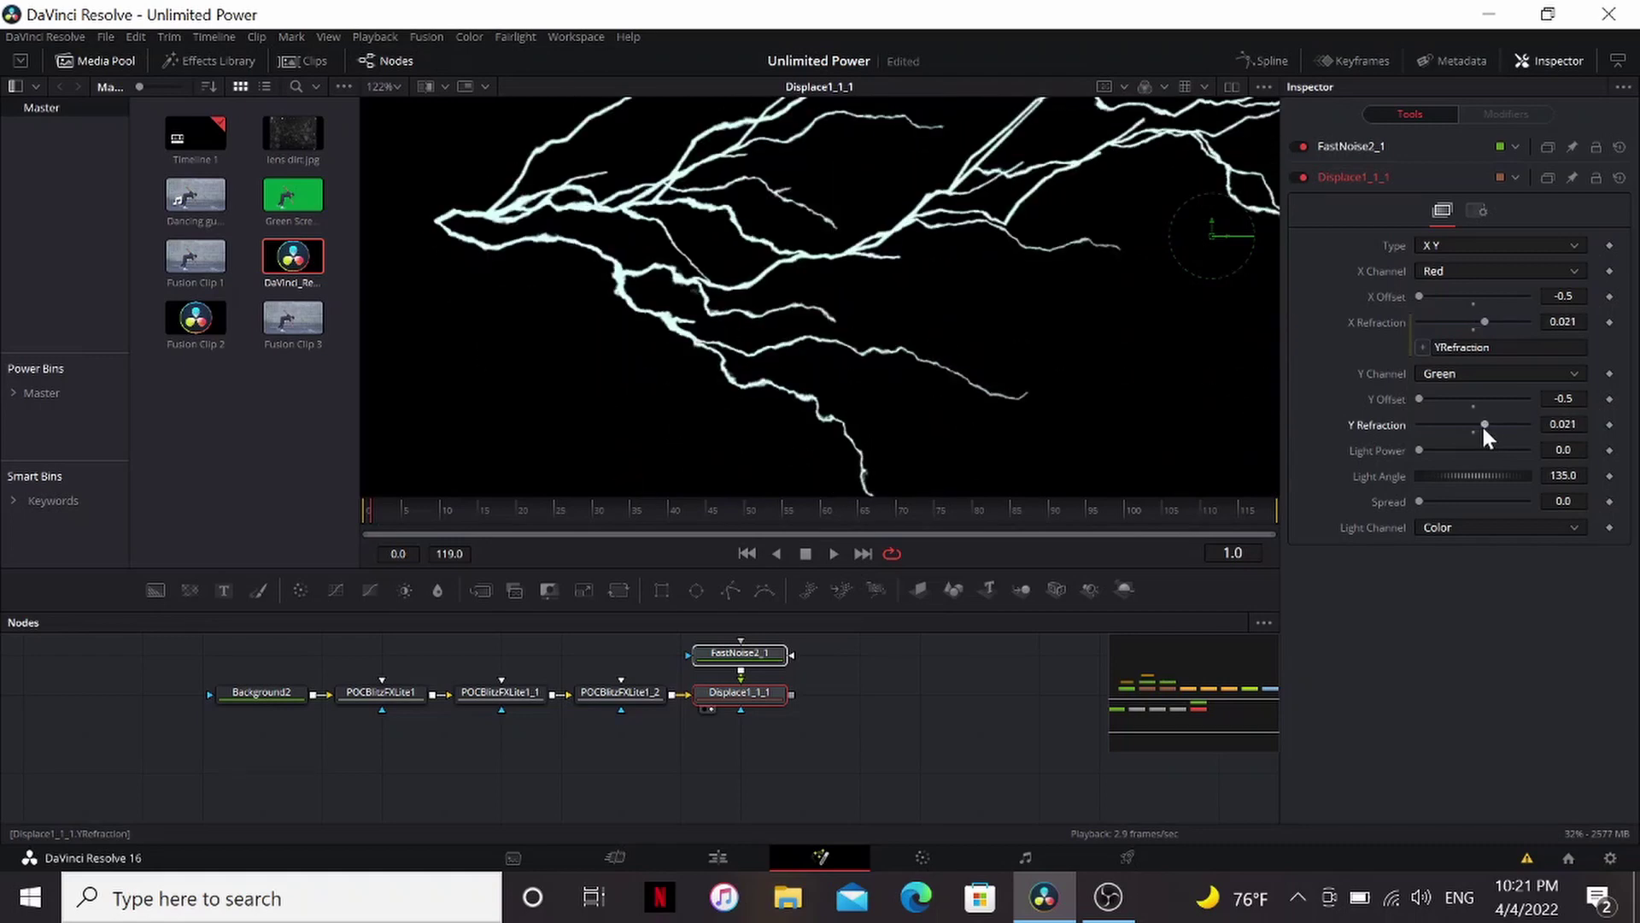
scroll(1112, 357, "down", 3)
scroll(984, 394, "down", 2)
left_click(908, 696)
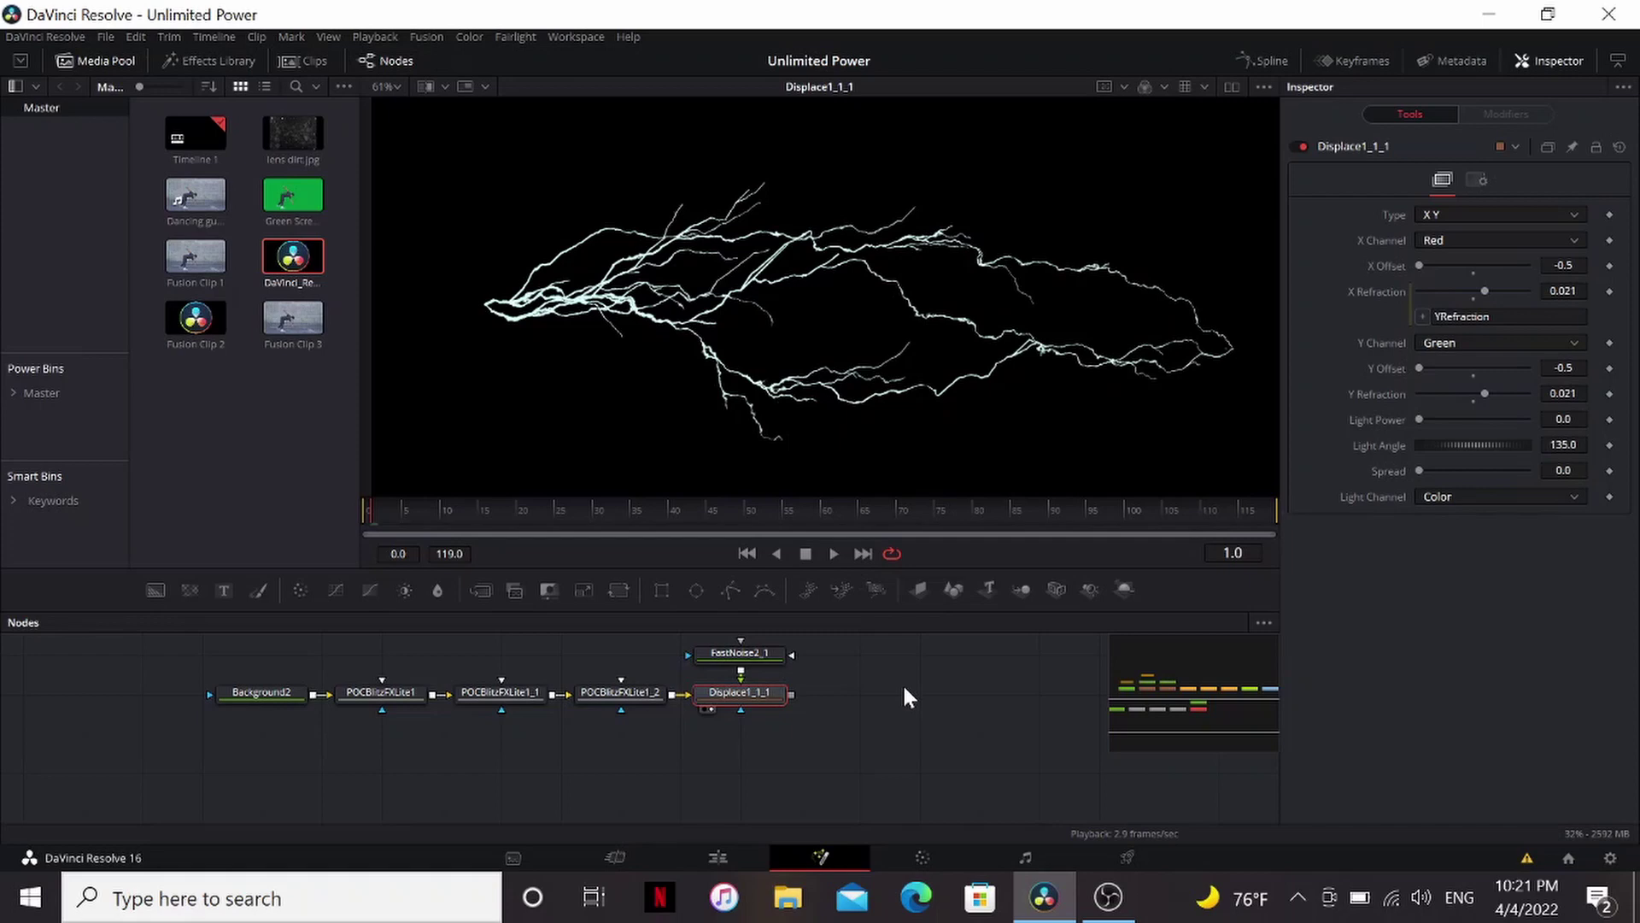
Add an XGlow node after Displace1_1_1 via 'xg' and compare it with SoftGlow1_1_1.
key("shift+space")
type("xg")
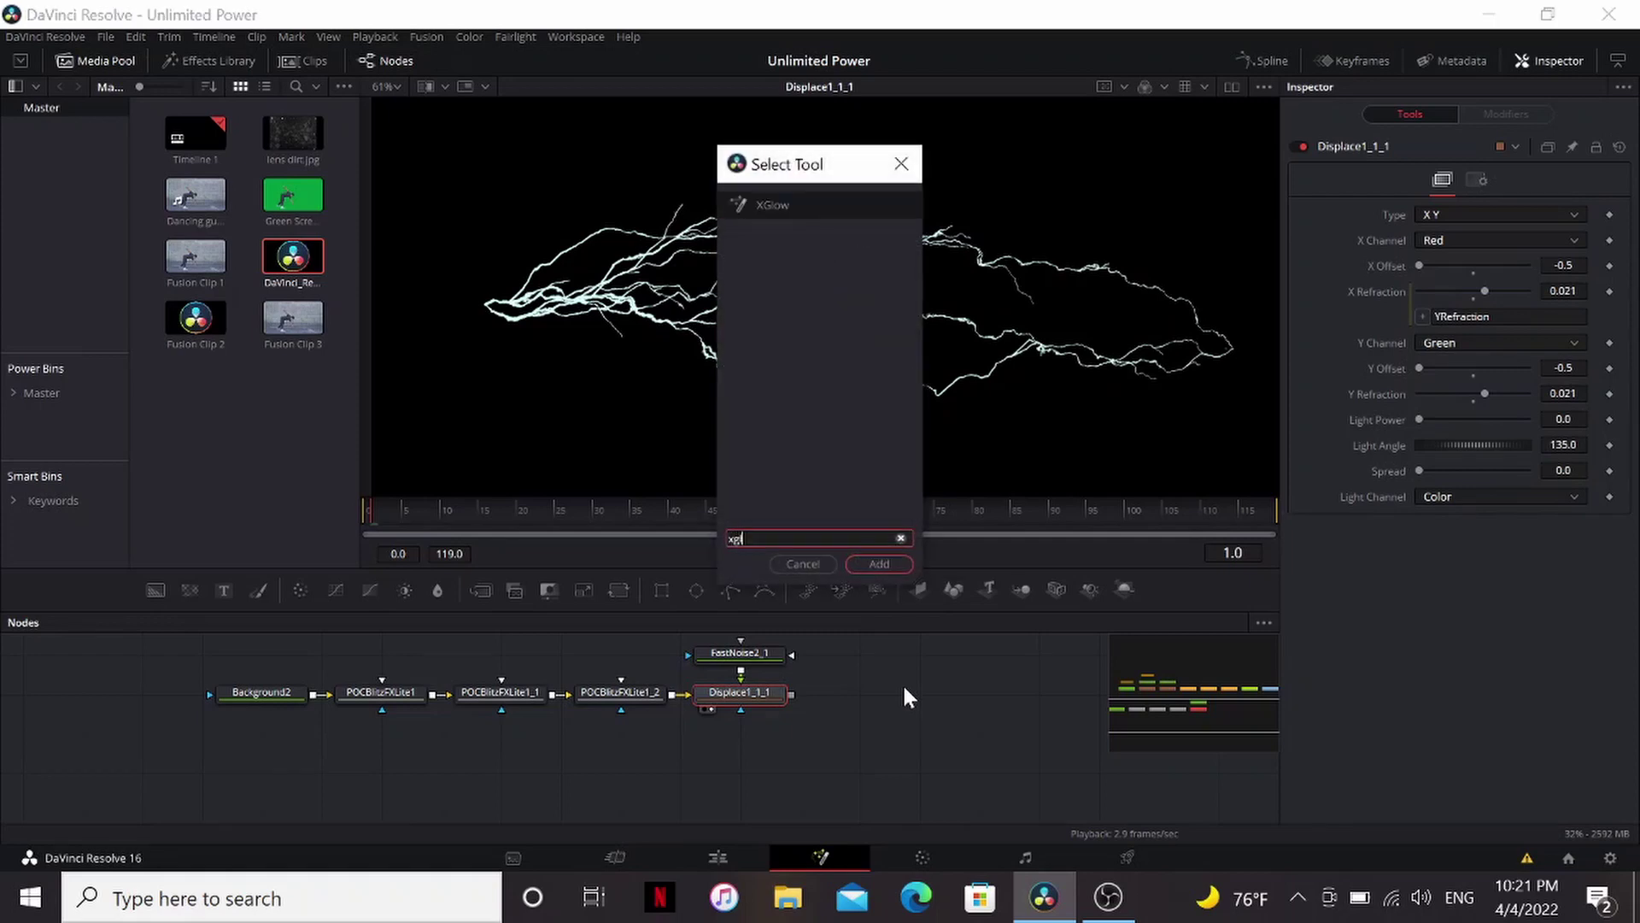
key("Return")
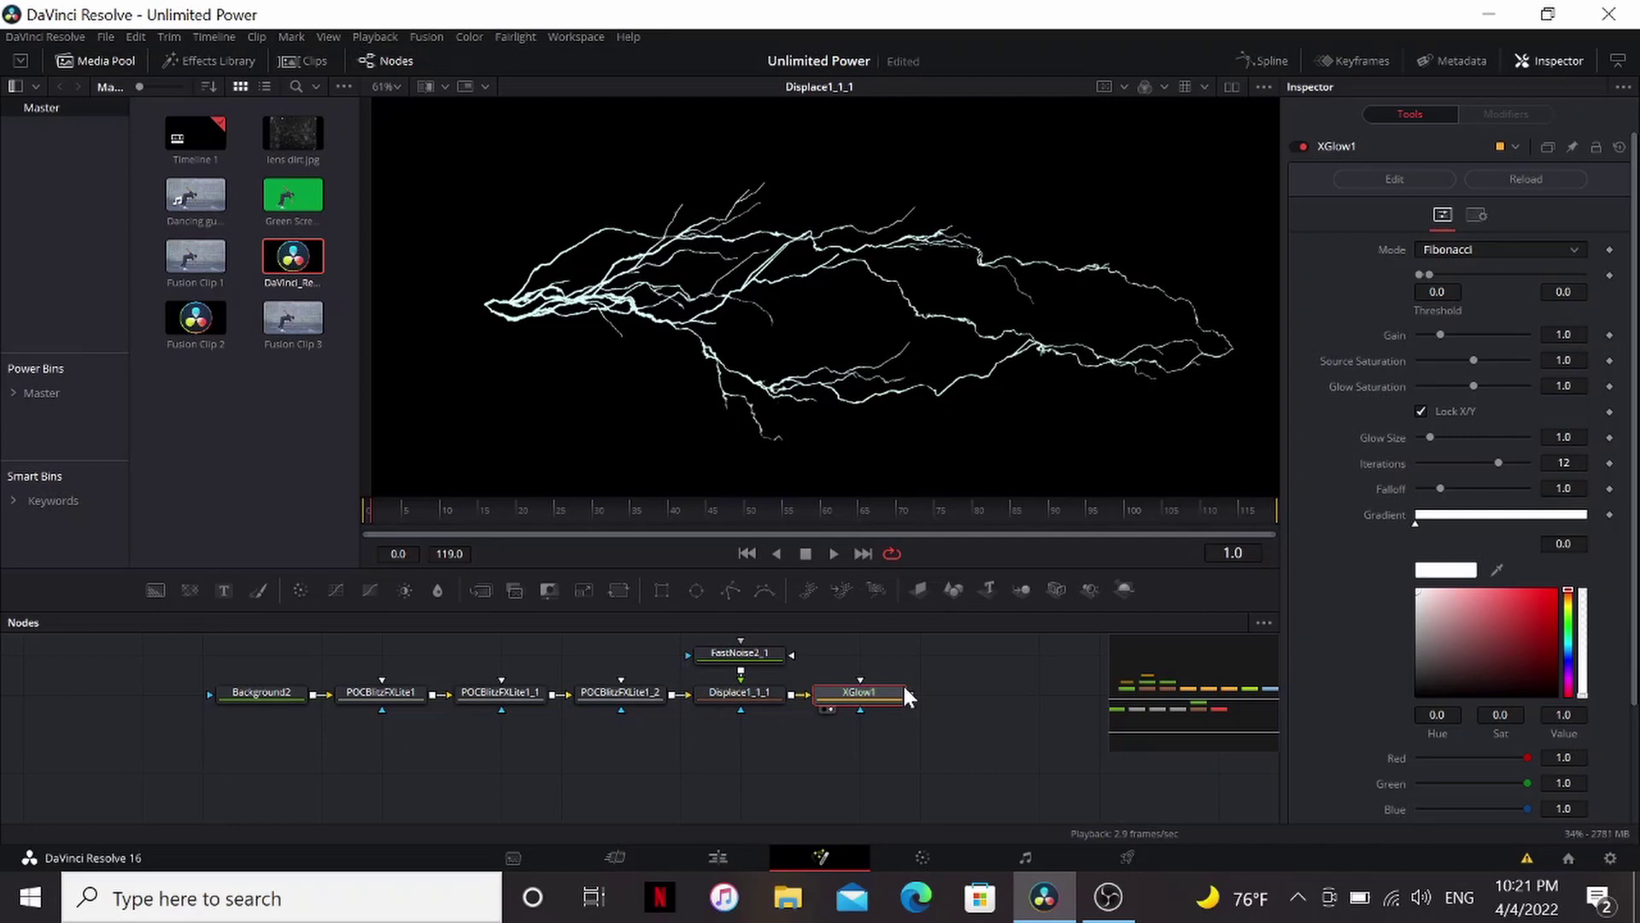
key("1")
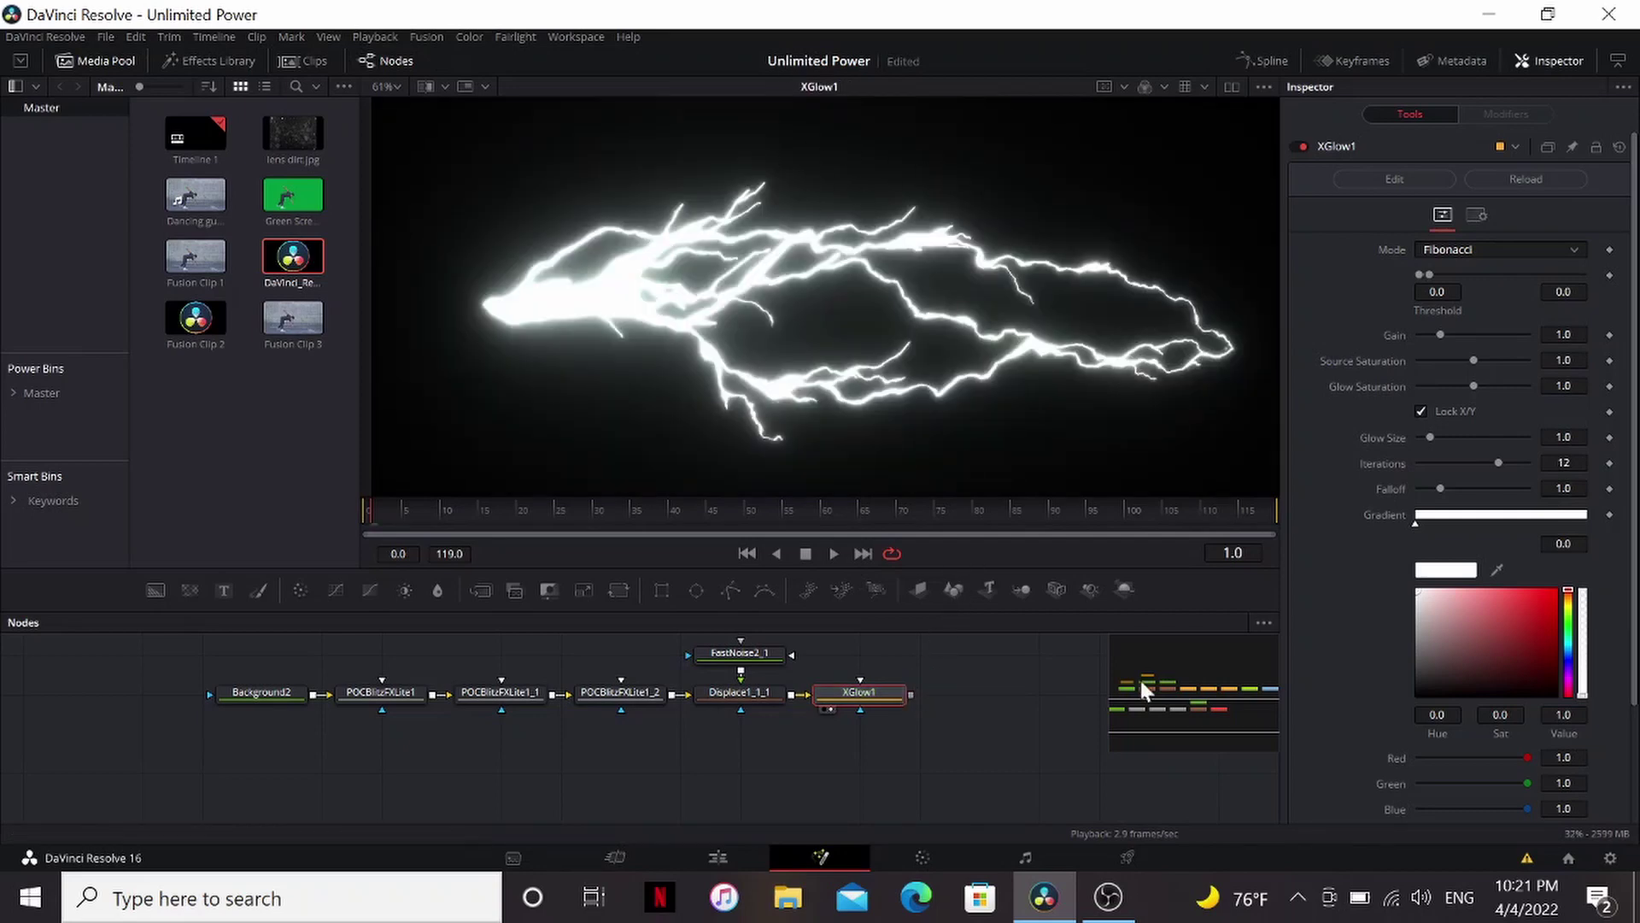
scroll(1032, 724, "up", 3)
left_click(933, 674)
key("1")
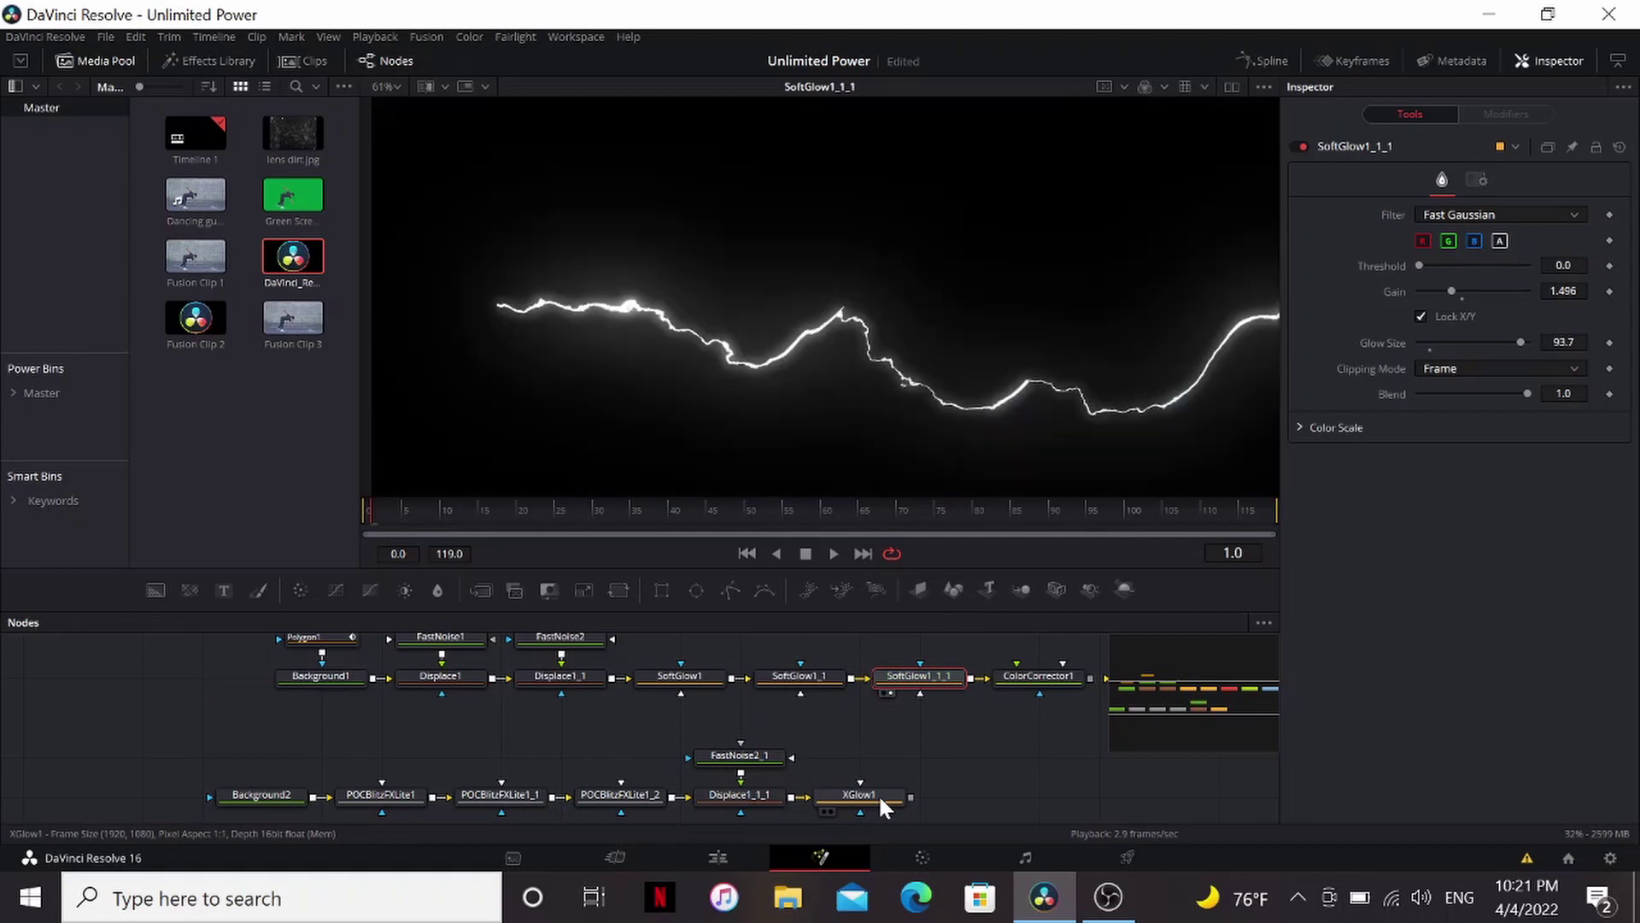
scroll(878, 792, "down", 1)
left_click(880, 791)
key("1")
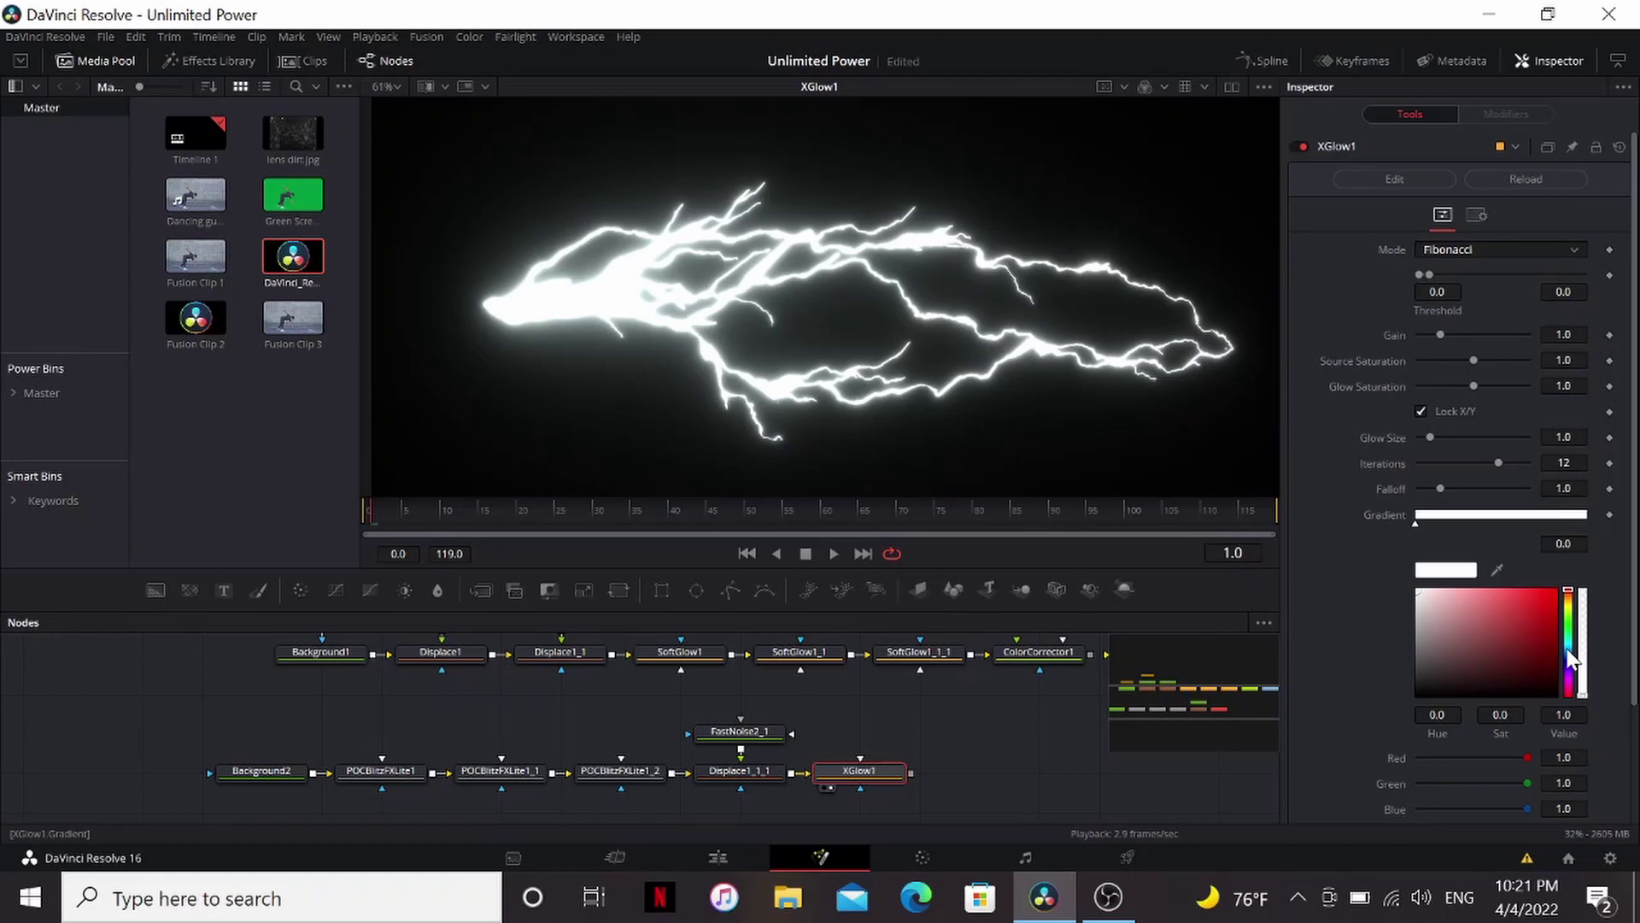
Set the XGlow gradient colour to a saturated, bright green.
mouse_move(1570, 660)
left_mouse_down()
mouse_move(1571, 679)
mouse_move(1572, 633)
left_mouse_up()
left_click(1555, 589)
left_click_drag(1013, 756, 867, 740)
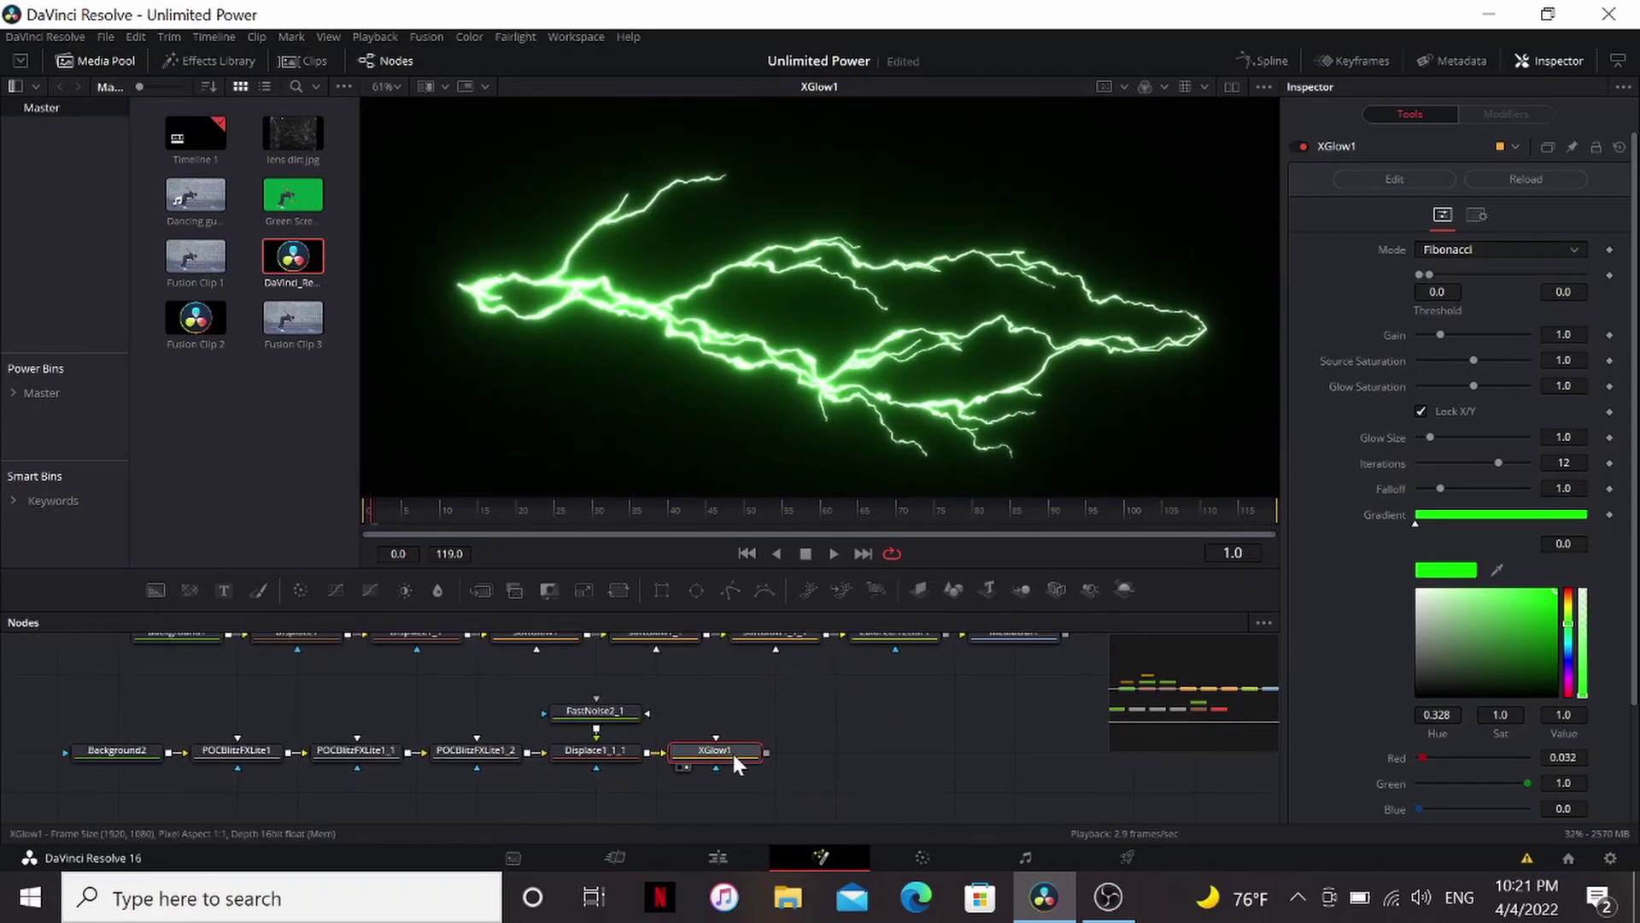
Insert a Tintensity node after XGlow1 using the 'tin' search.
key("shift+space")
type("tin")
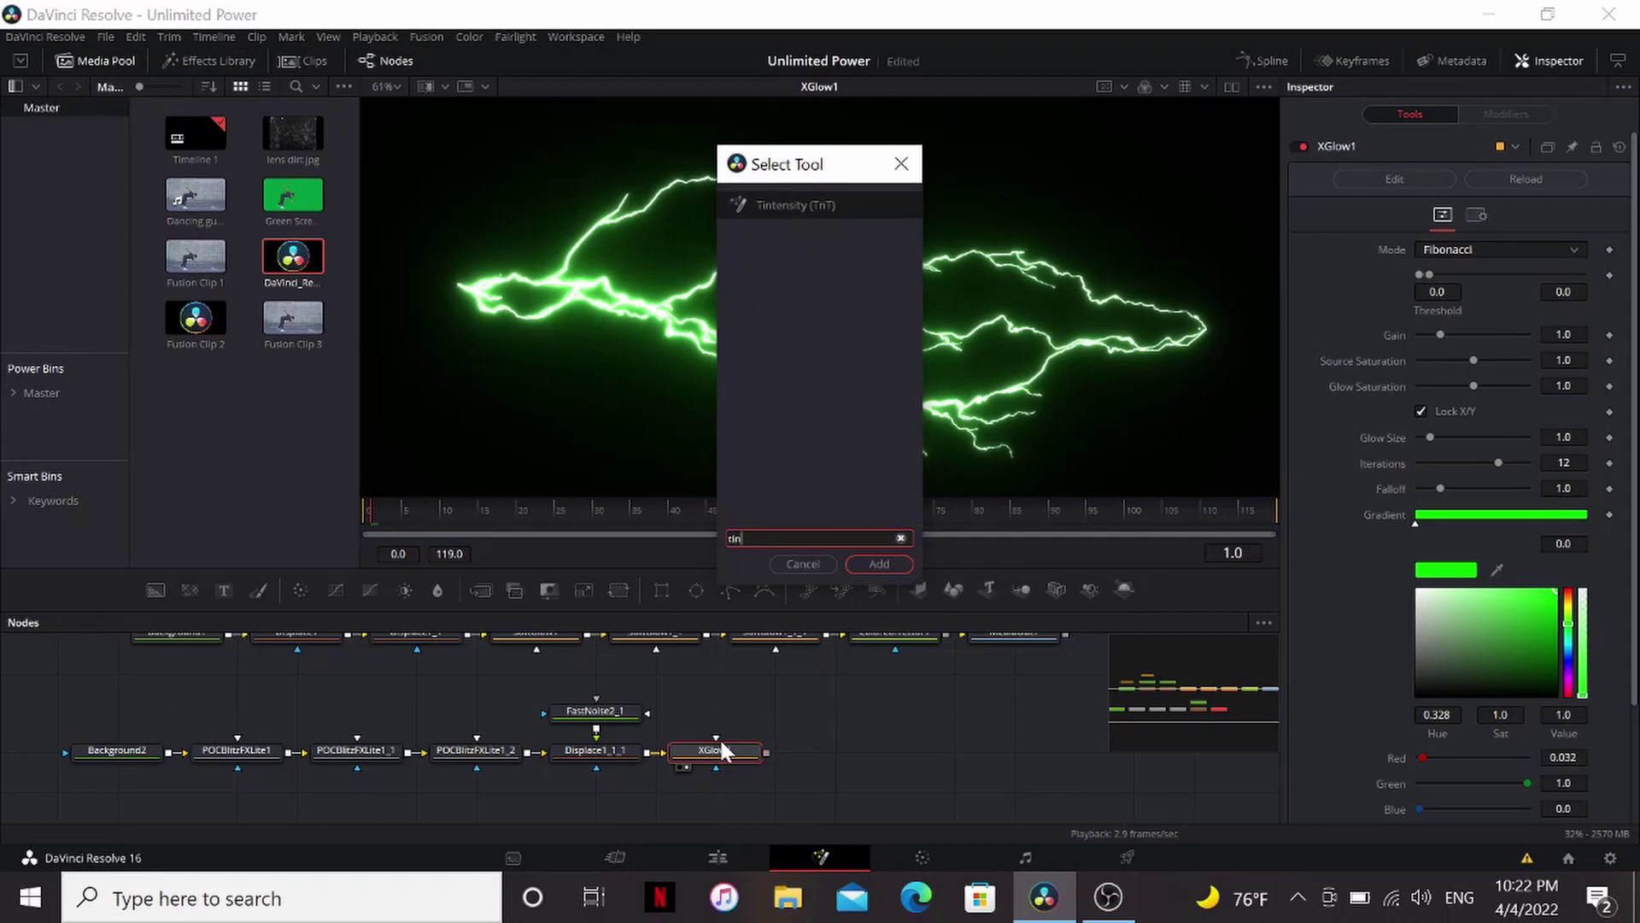
key("Return")
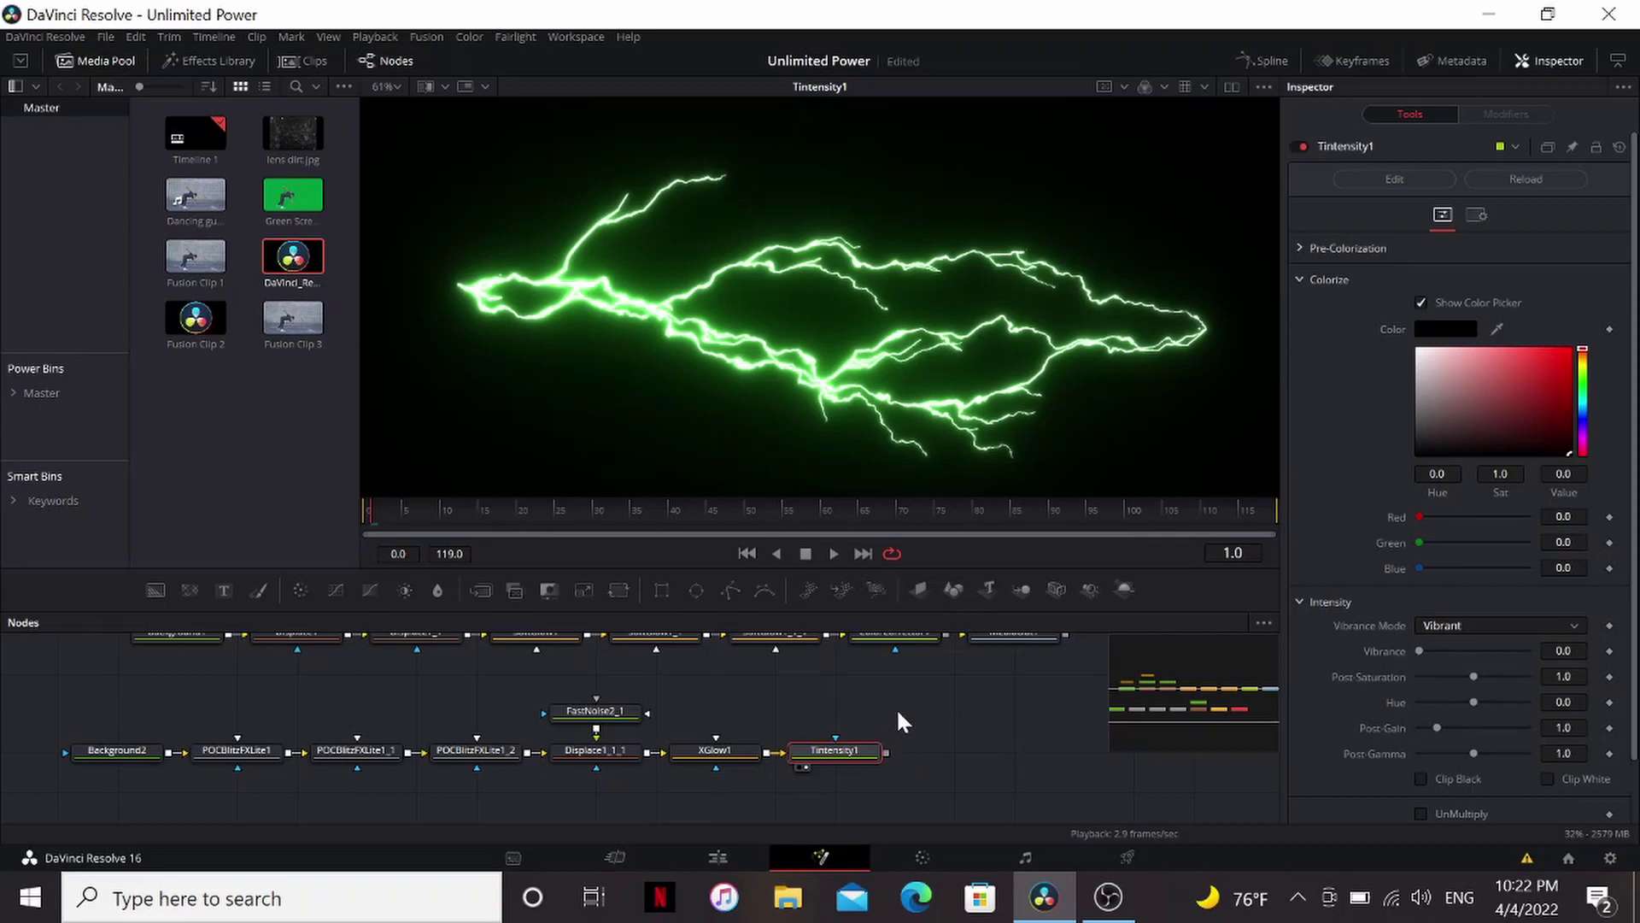
Try the Vibrant, Basic, Dynamic and Power vibrance modes, settling back on Basic.
left_click(1512, 625)
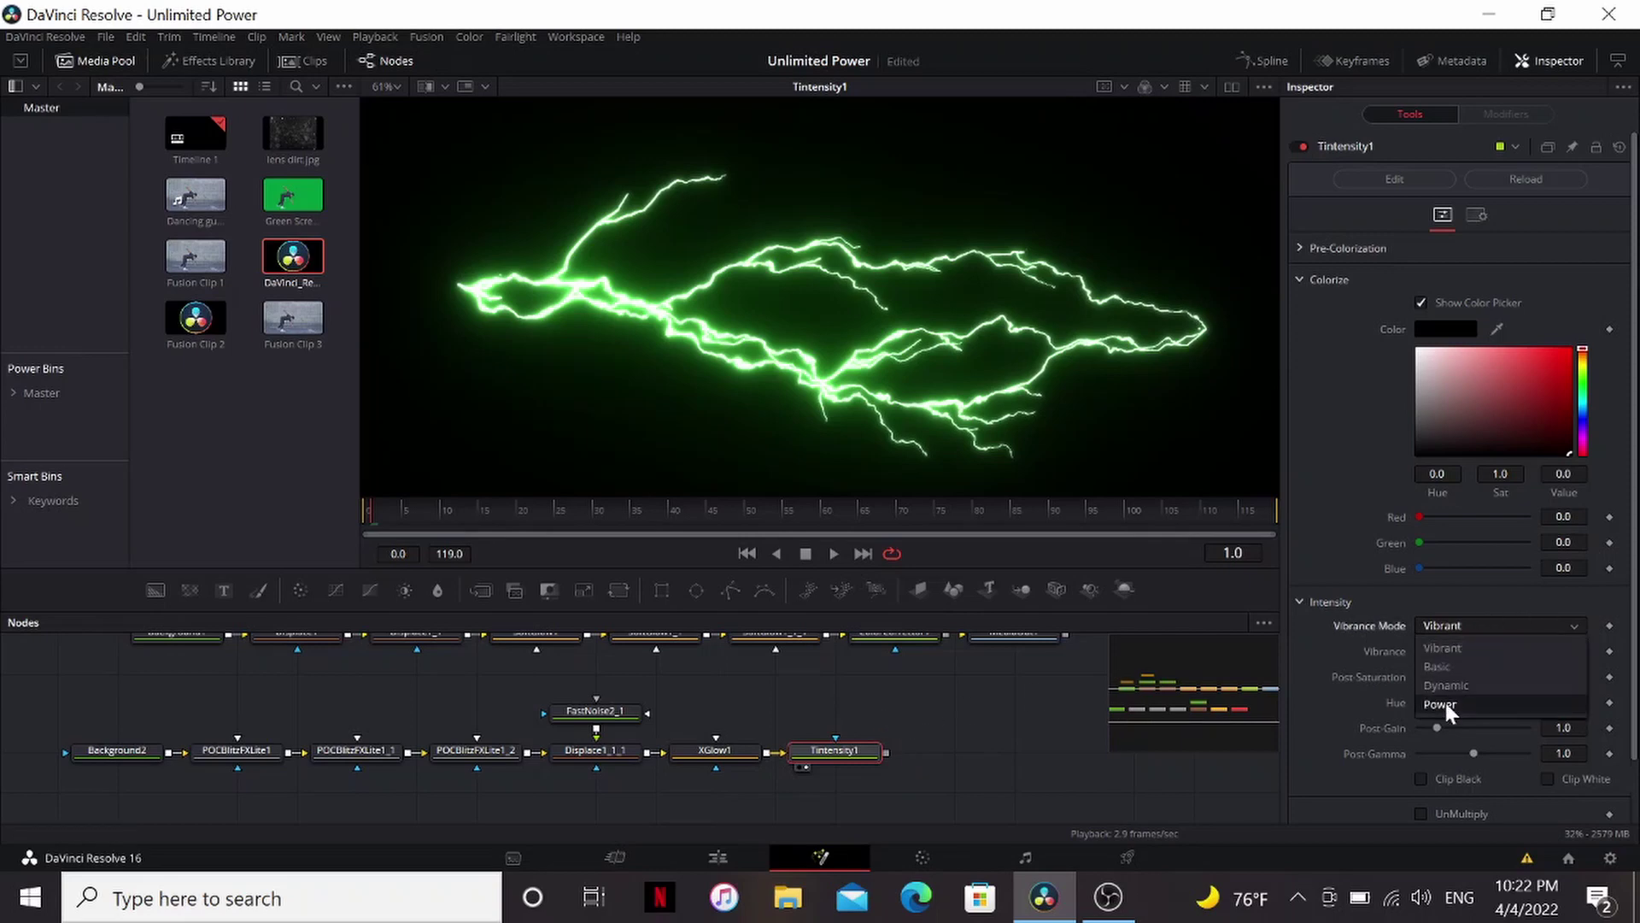
left_click(1424, 648)
left_click_drag(1423, 648, 1480, 647)
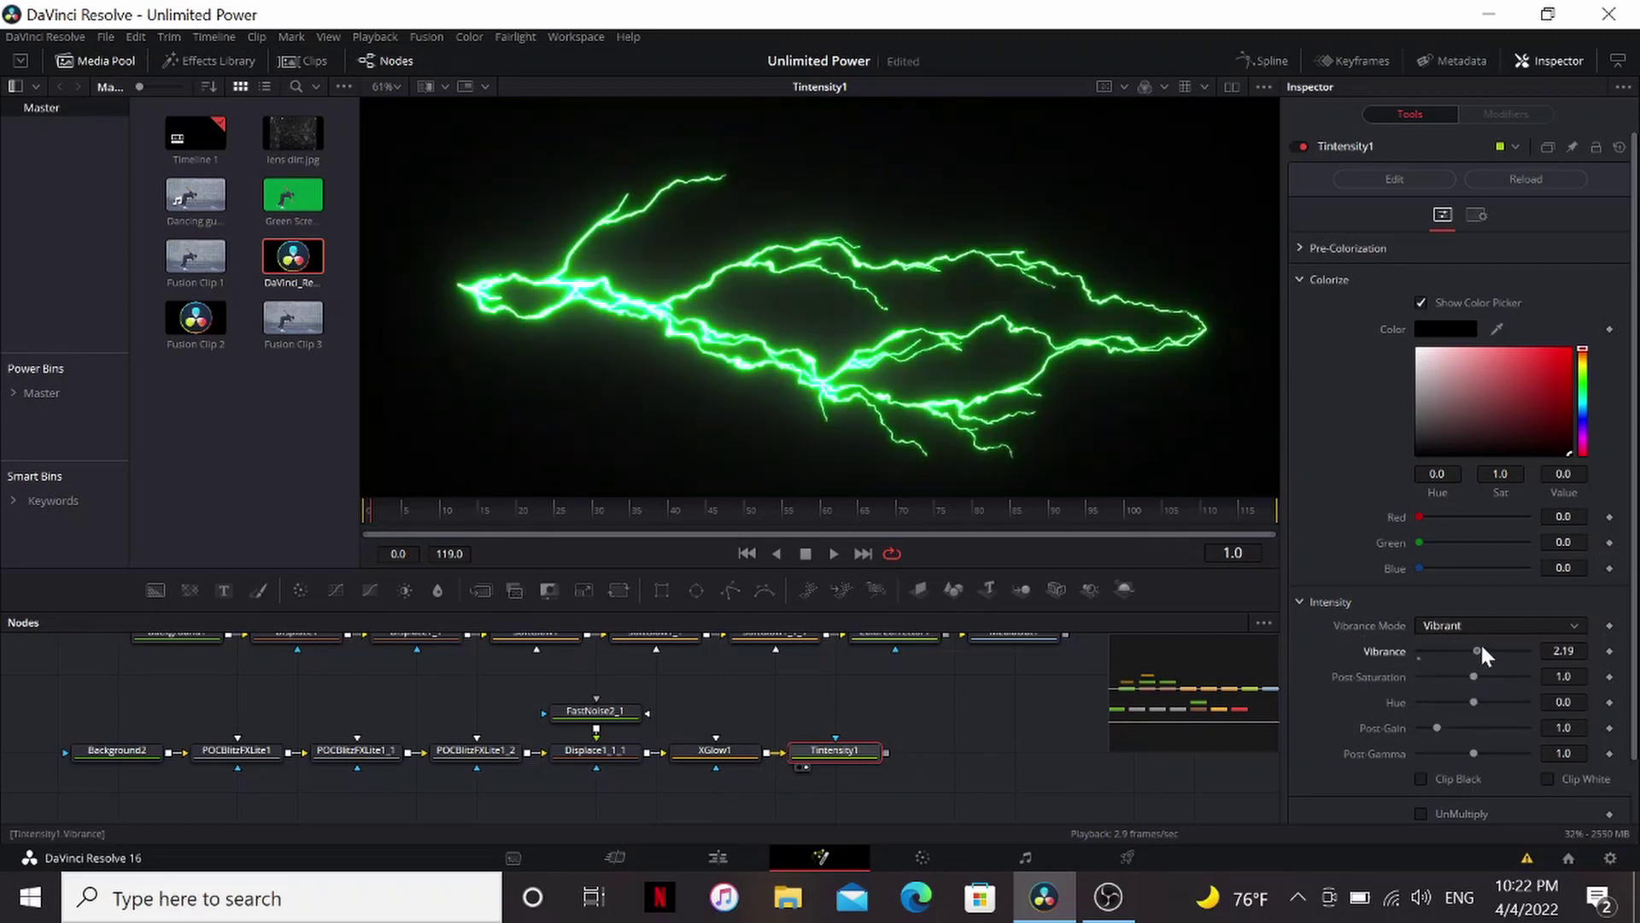
left_click(1486, 625)
left_click(1438, 667)
left_click(1478, 622)
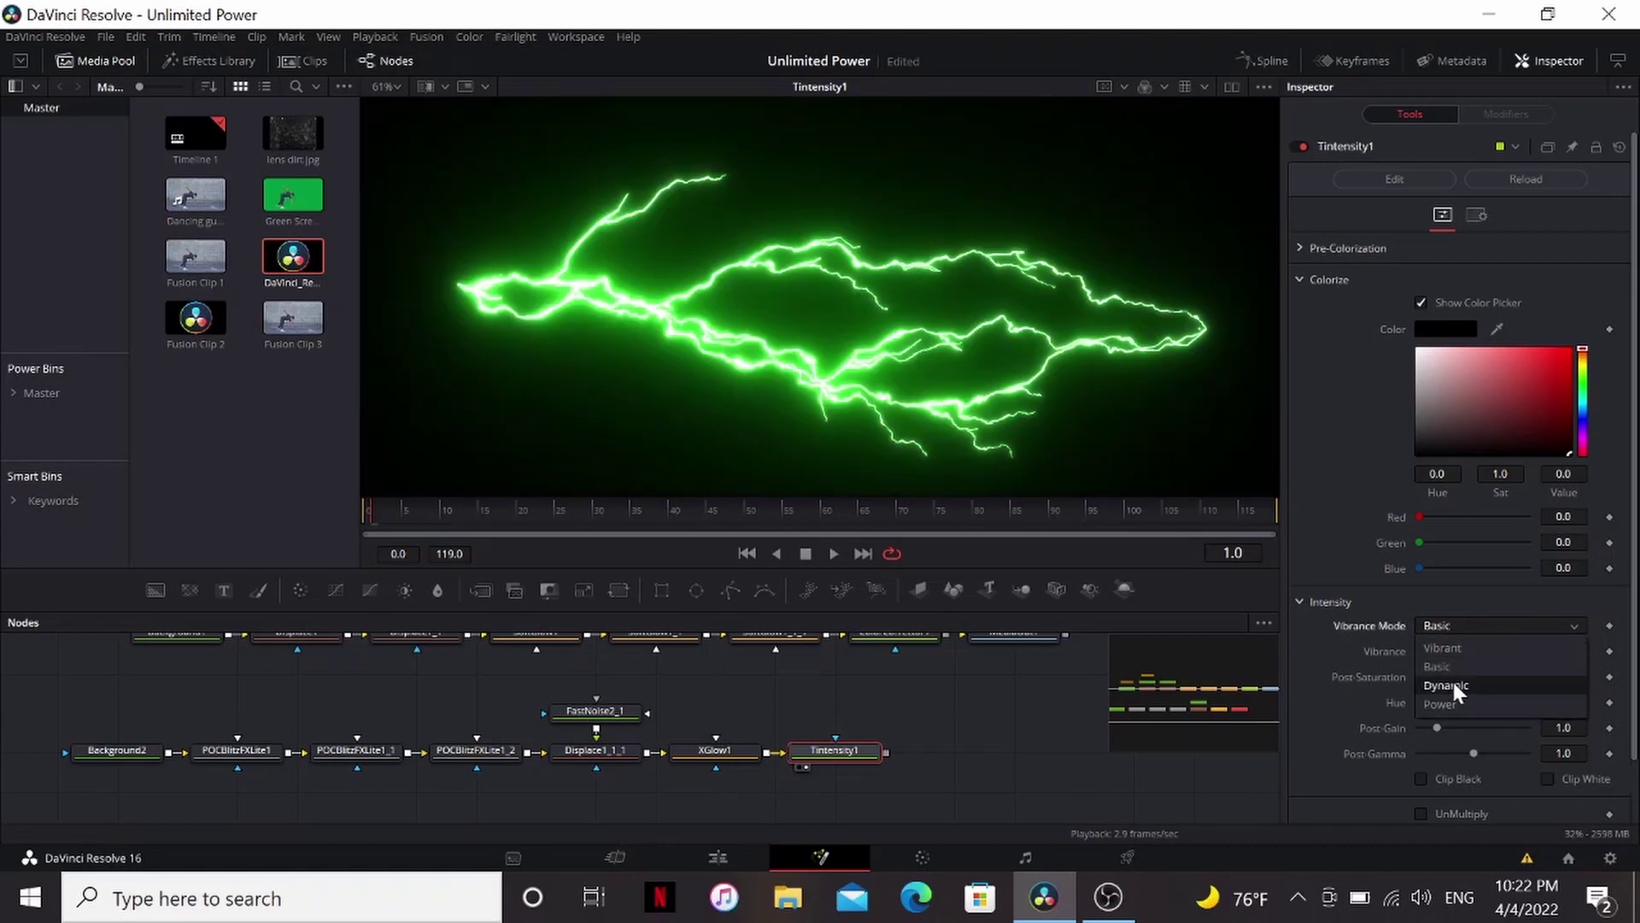
left_click(1452, 685)
left_click(1459, 622)
left_click(1462, 702)
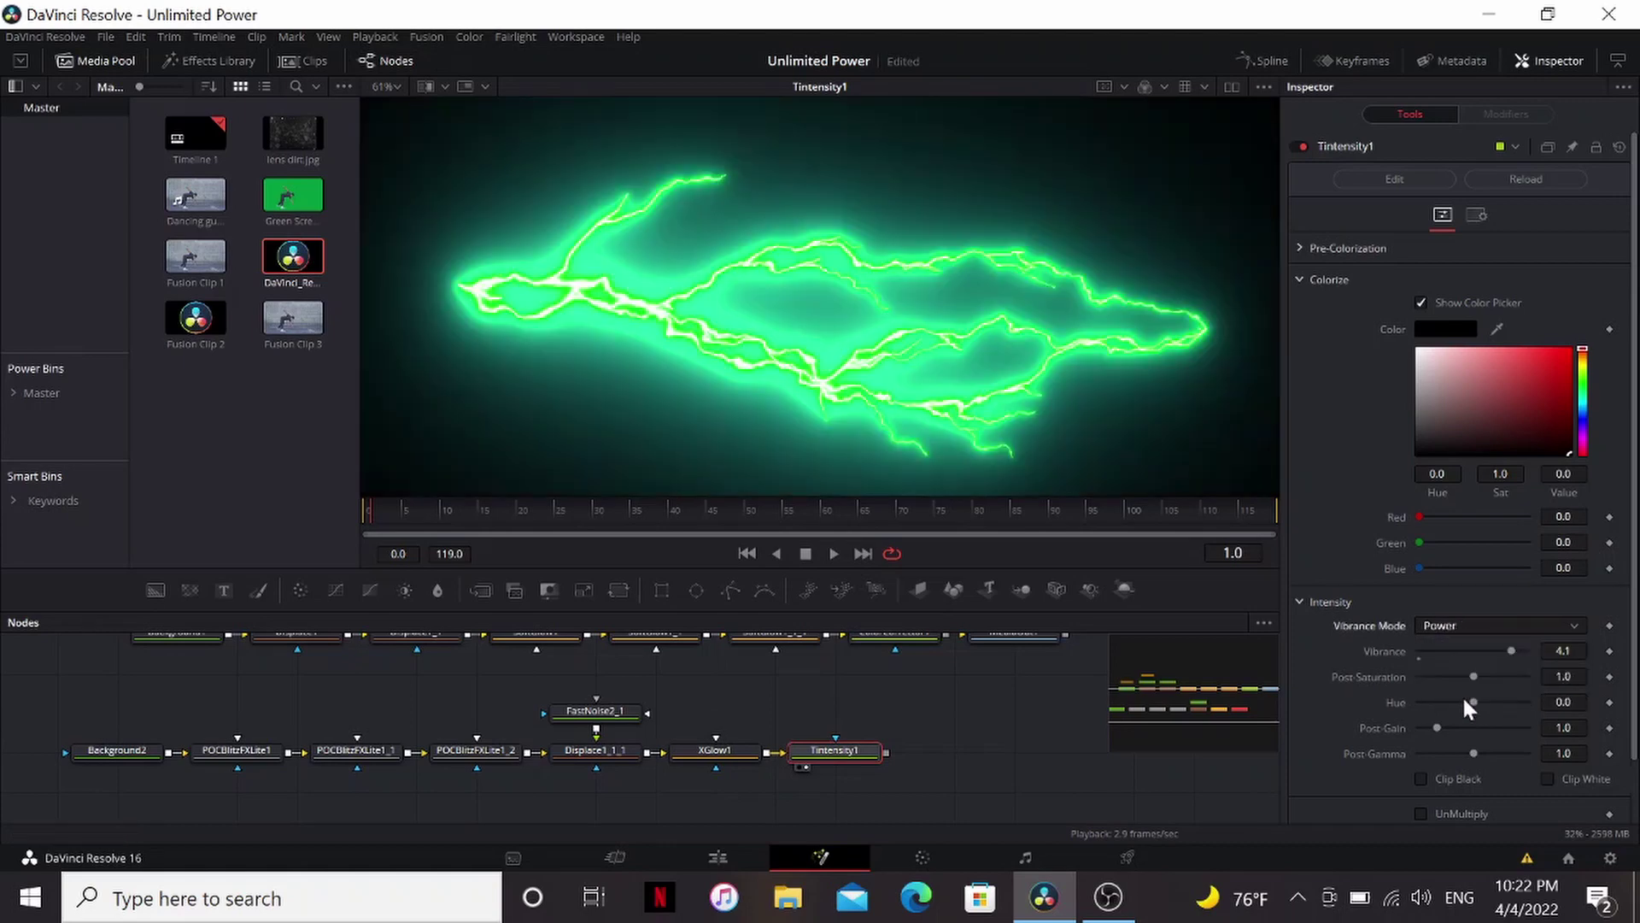
key("ctrl+z")
key("ctrl+z")
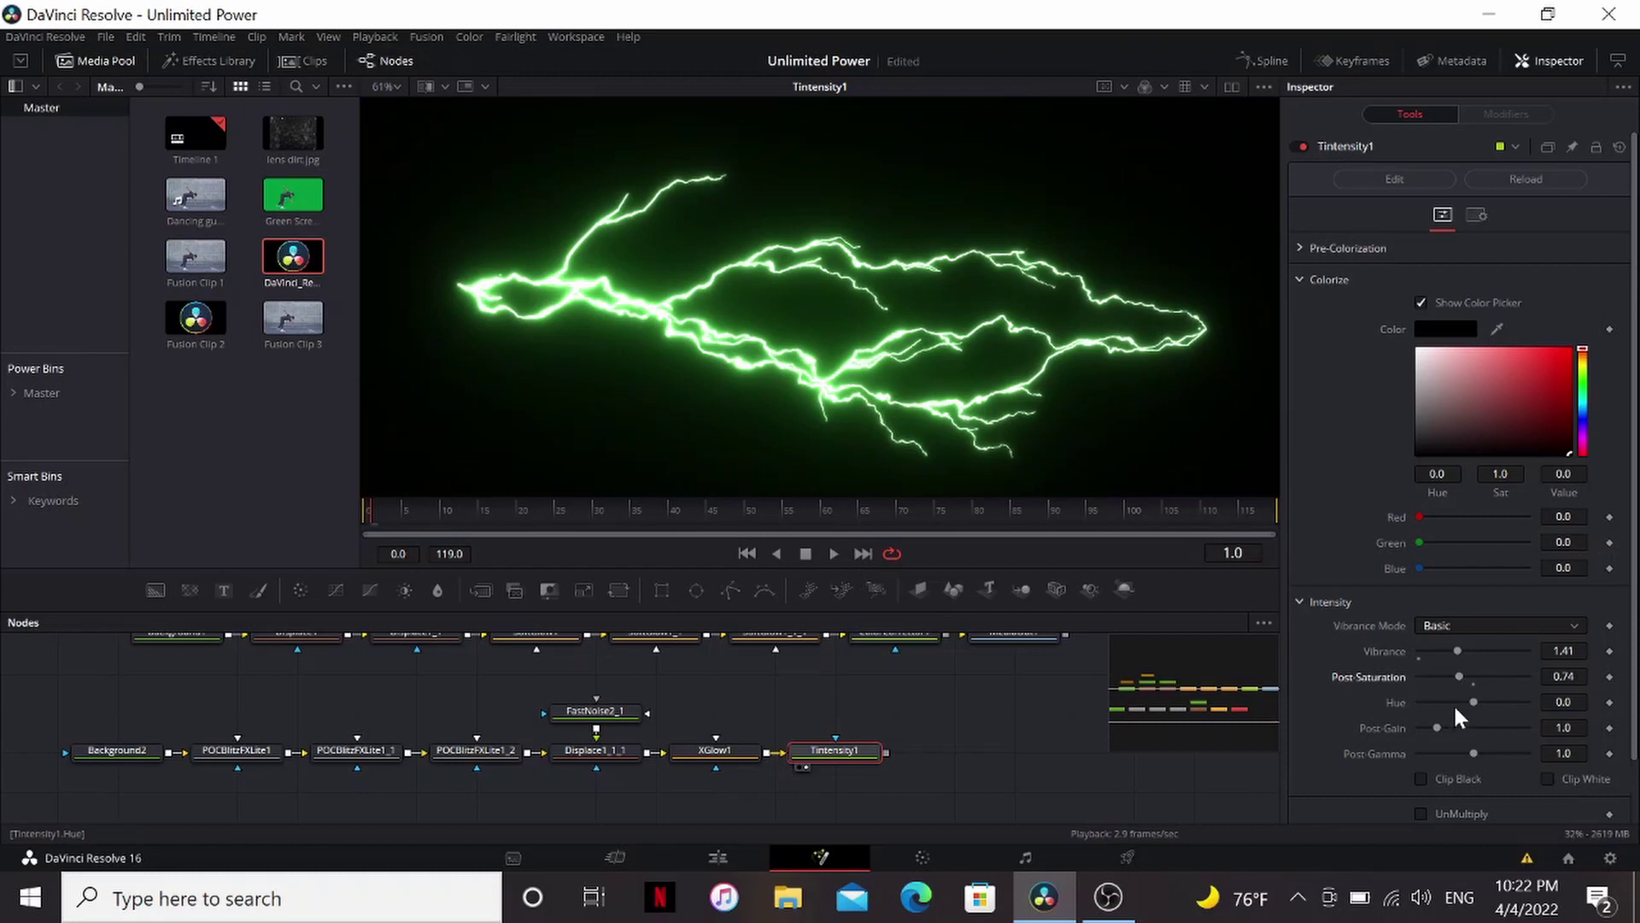
Set Hue 0.75, Post-Gain 1.45 and Post-Gamma 2.0 for golden-orange lightning.
mouse_move(1471, 702)
left_mouse_down()
mouse_move(1514, 701)
mouse_move(1474, 702)
left_mouse_up()
left_click_drag(1437, 727, 1506, 751)
scroll(1063, 371, "down", 2)
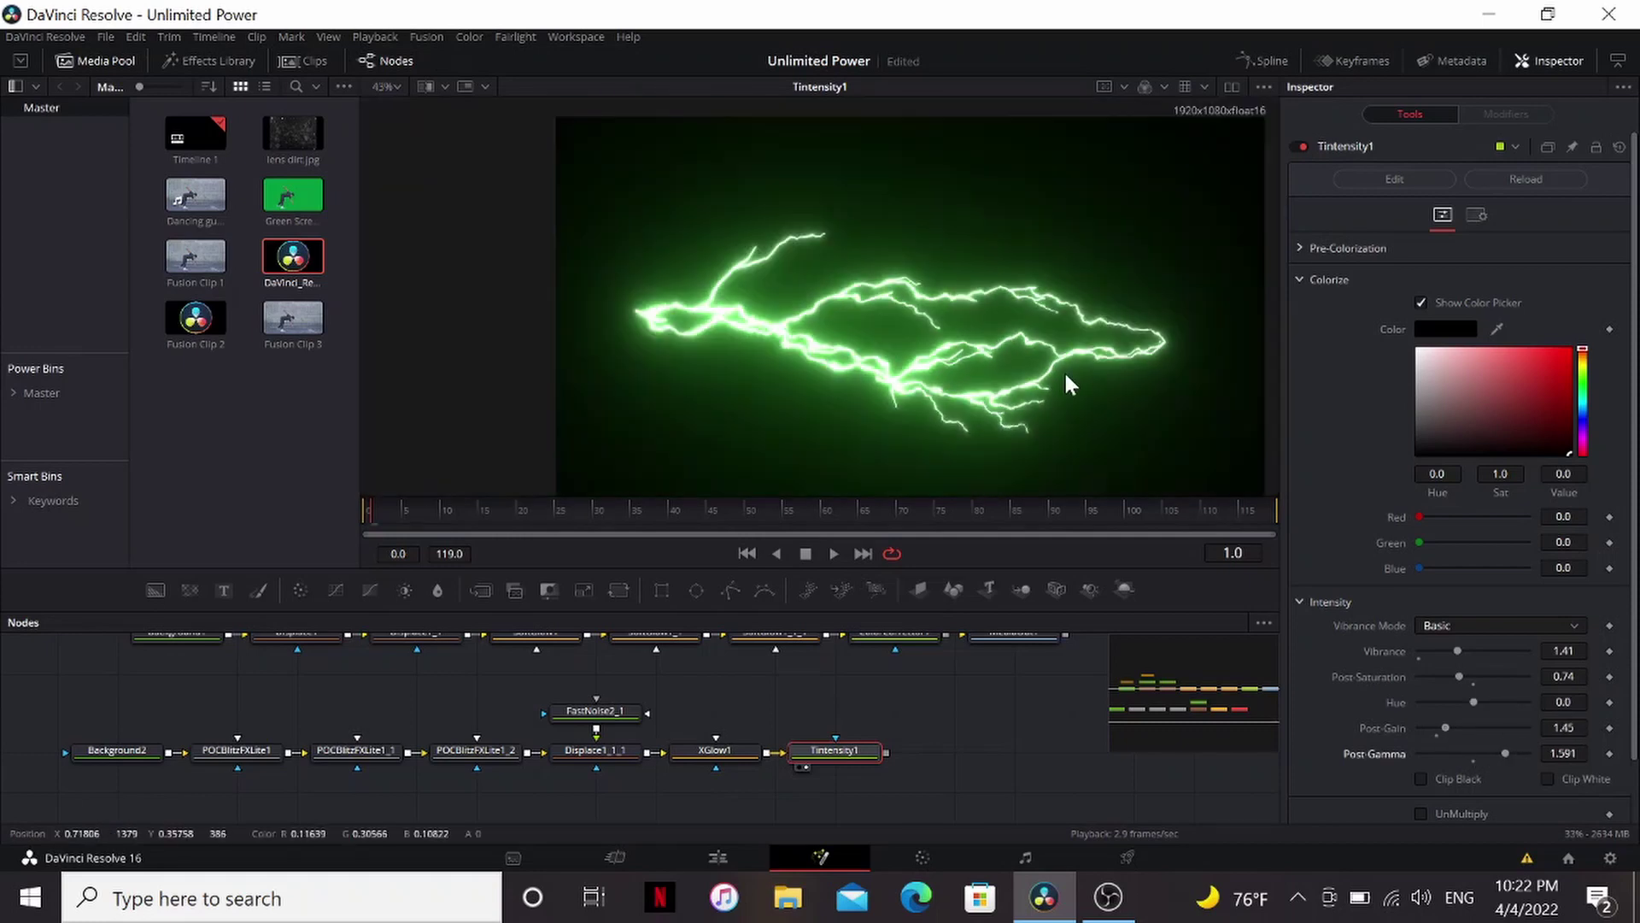
left_click_drag(1508, 750, 1519, 747)
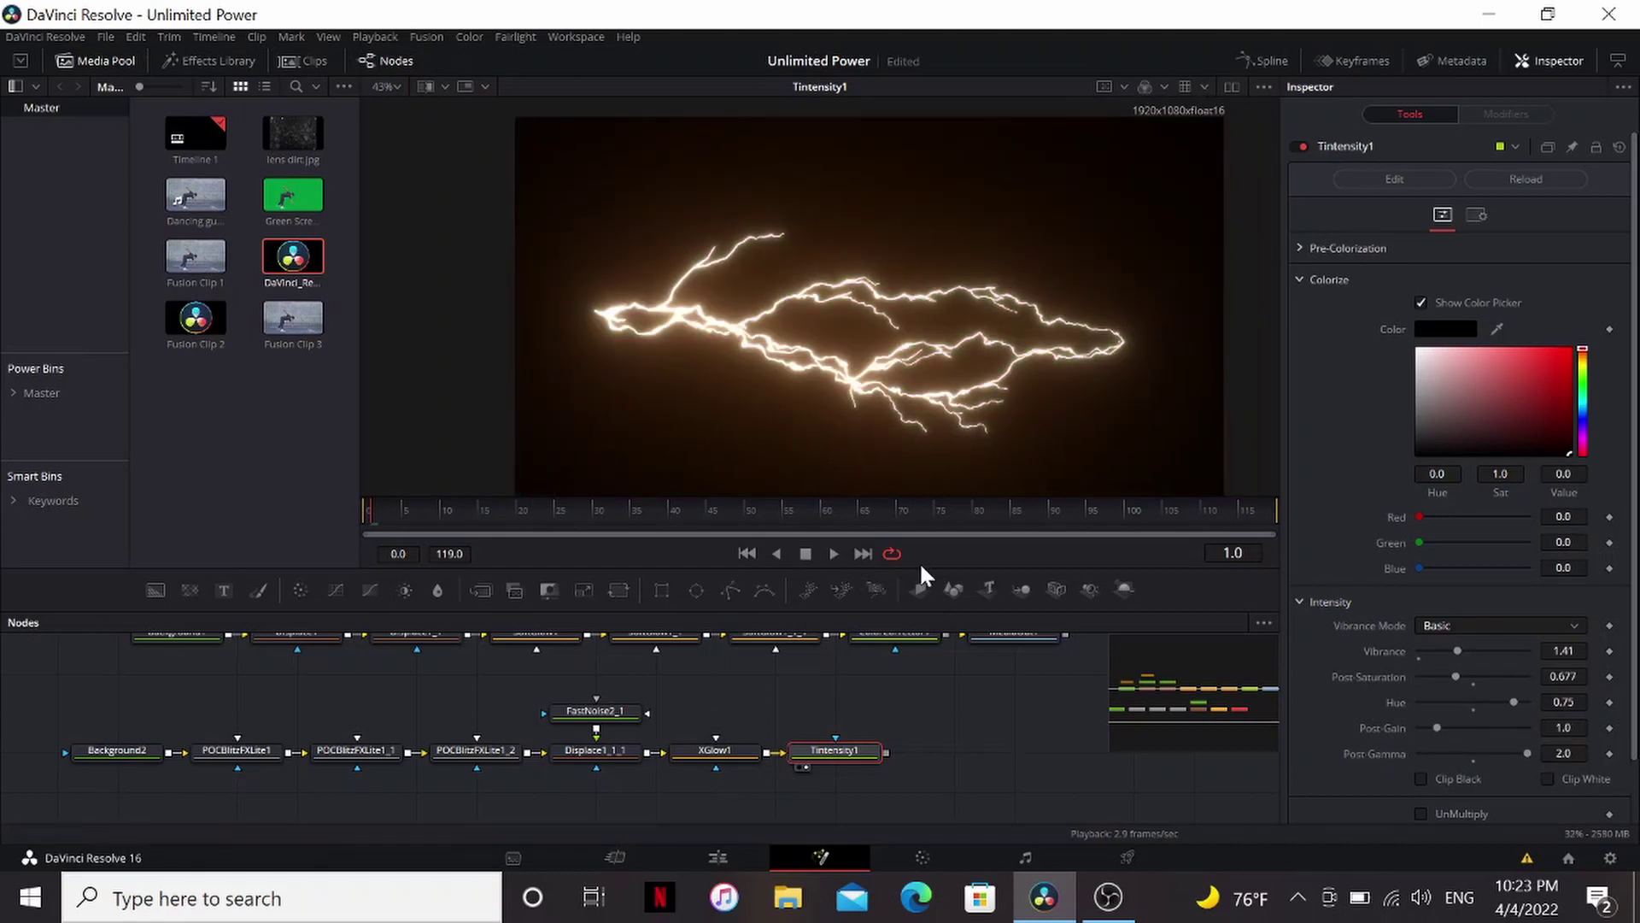
Paste an XGlow1 copy into the upper chain and wire Displace1_1 into XGlow1_1.
scroll(932, 739, "up", 1)
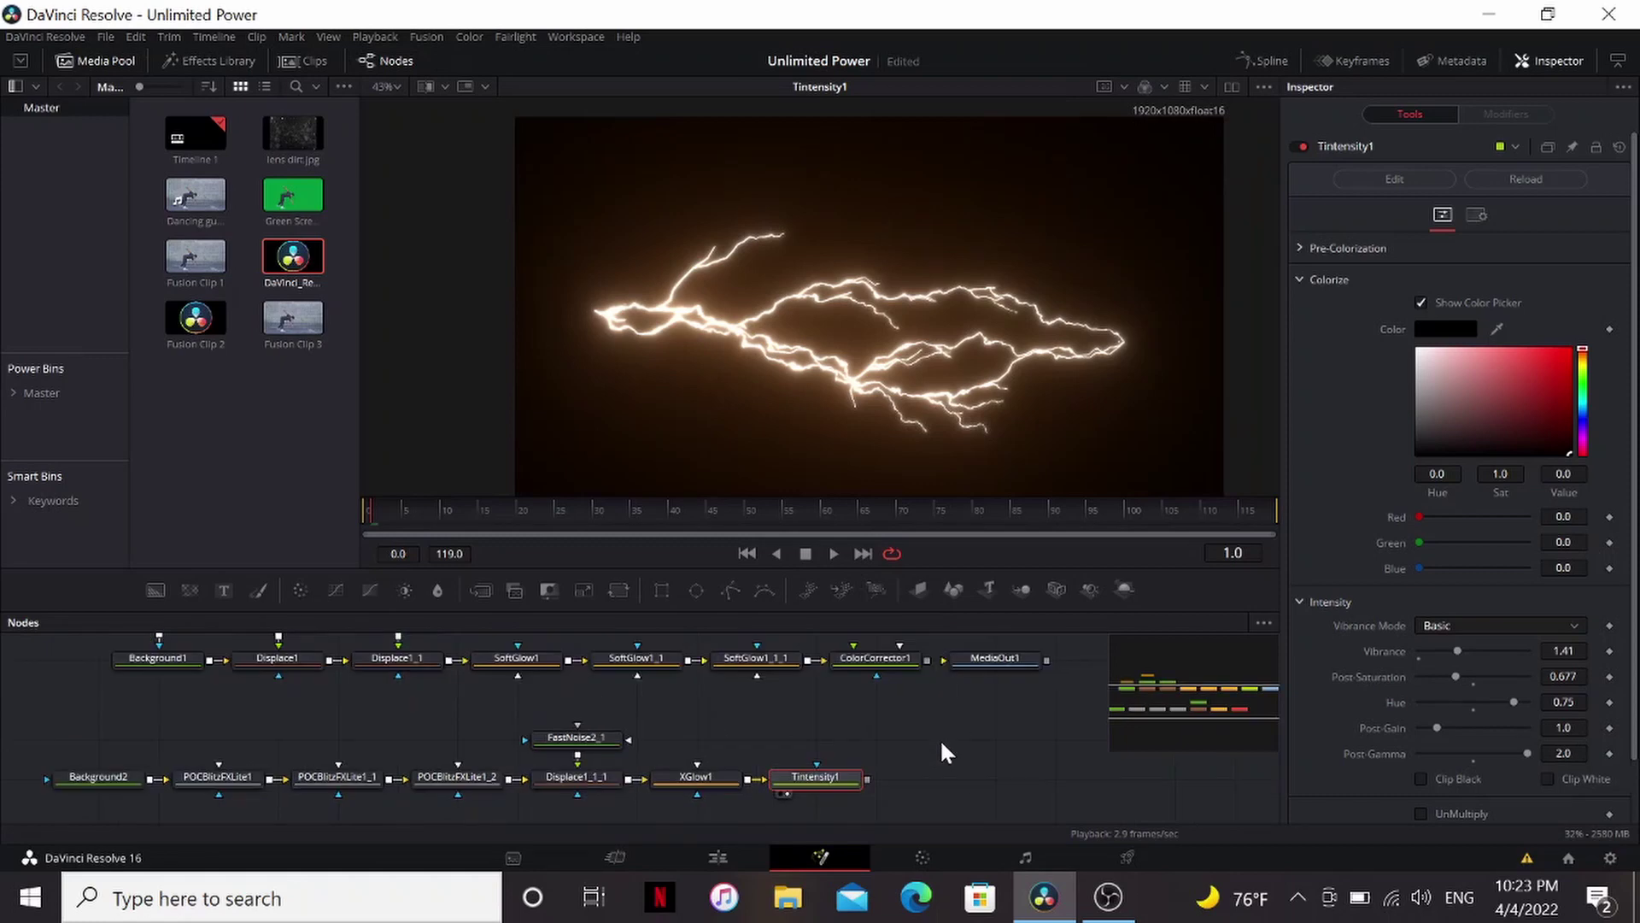
left_click(699, 774)
scroll(658, 752, "up", 2)
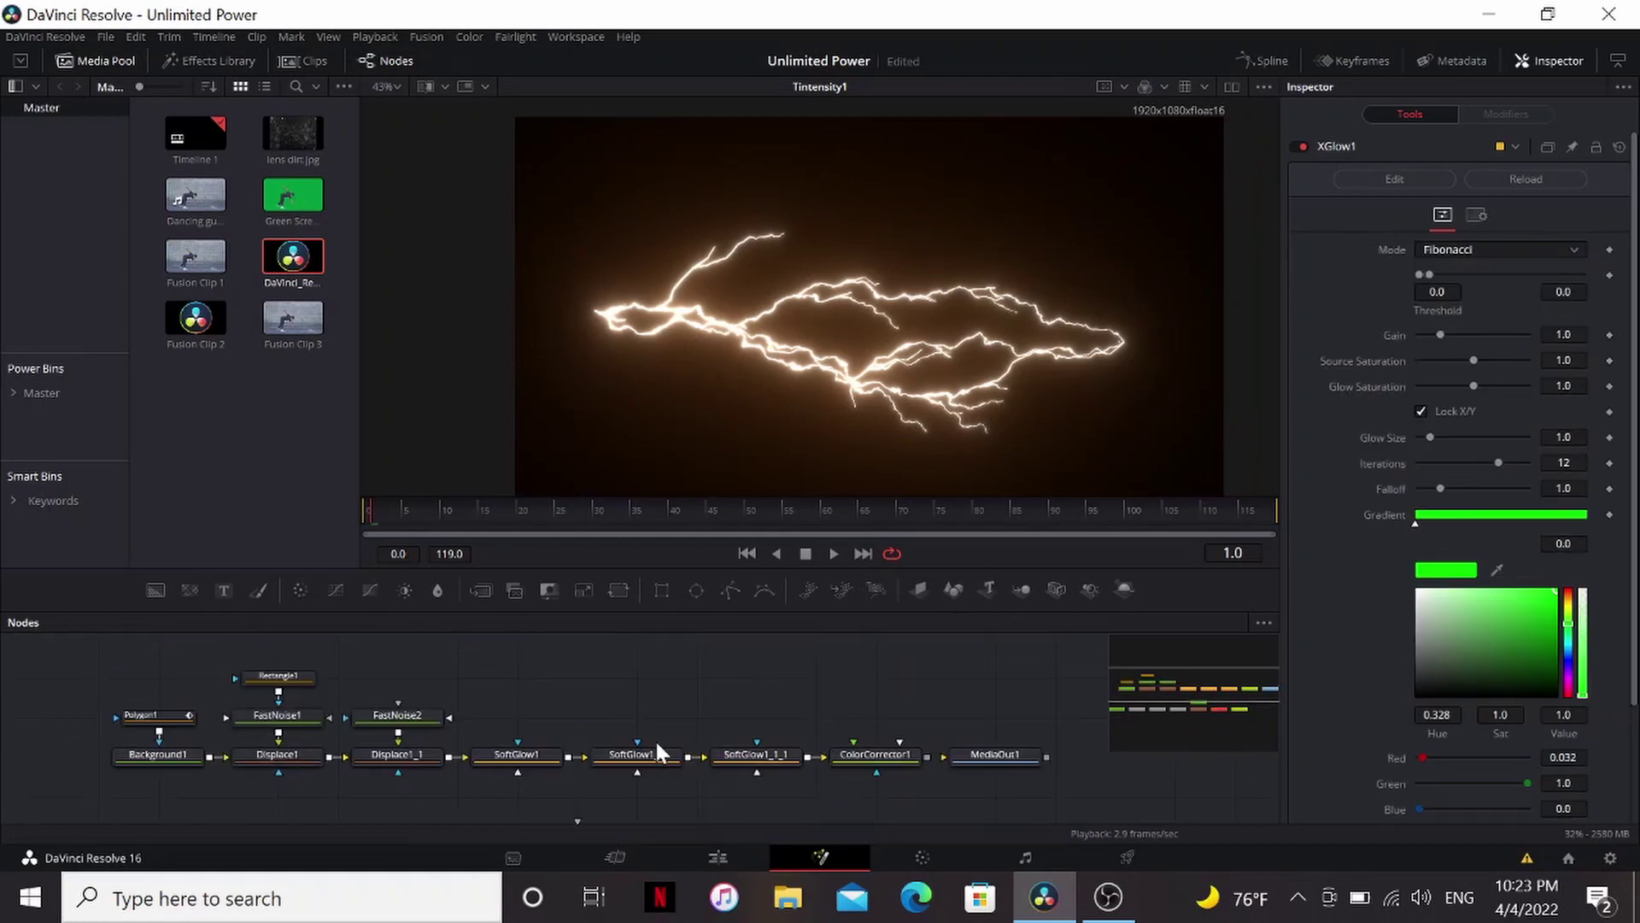
key("ctrl+v")
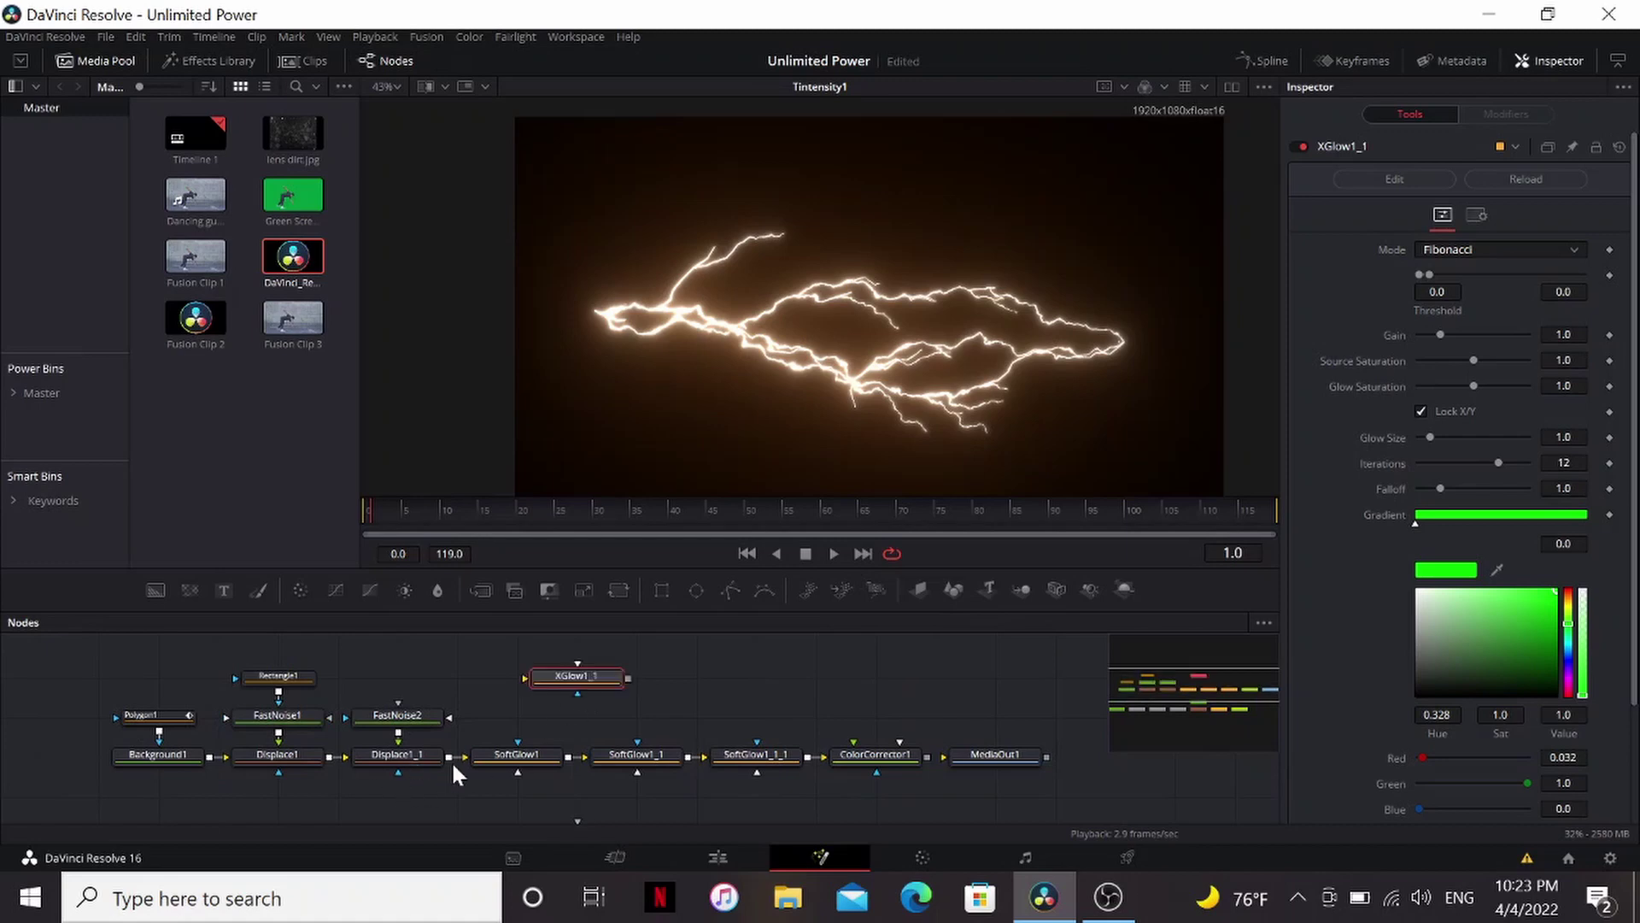
left_click_drag(483, 748, 560, 683)
left_click(721, 753)
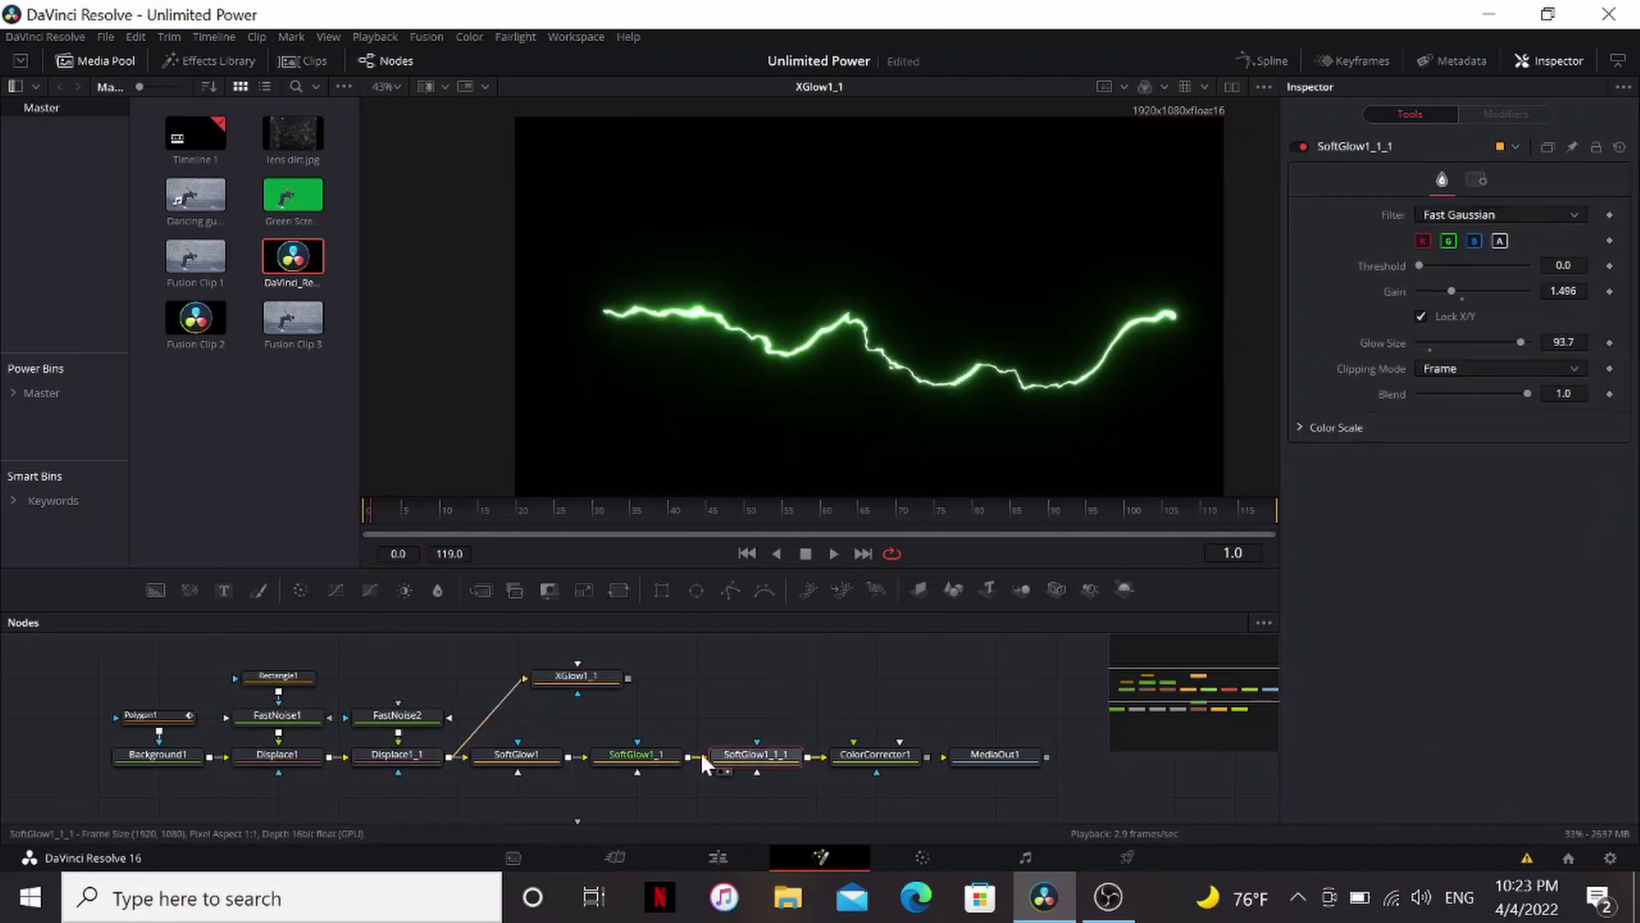
left_click(591, 679)
View XGlow1_1, then wire Tintensity1's output into MediaOut1.
key("1")
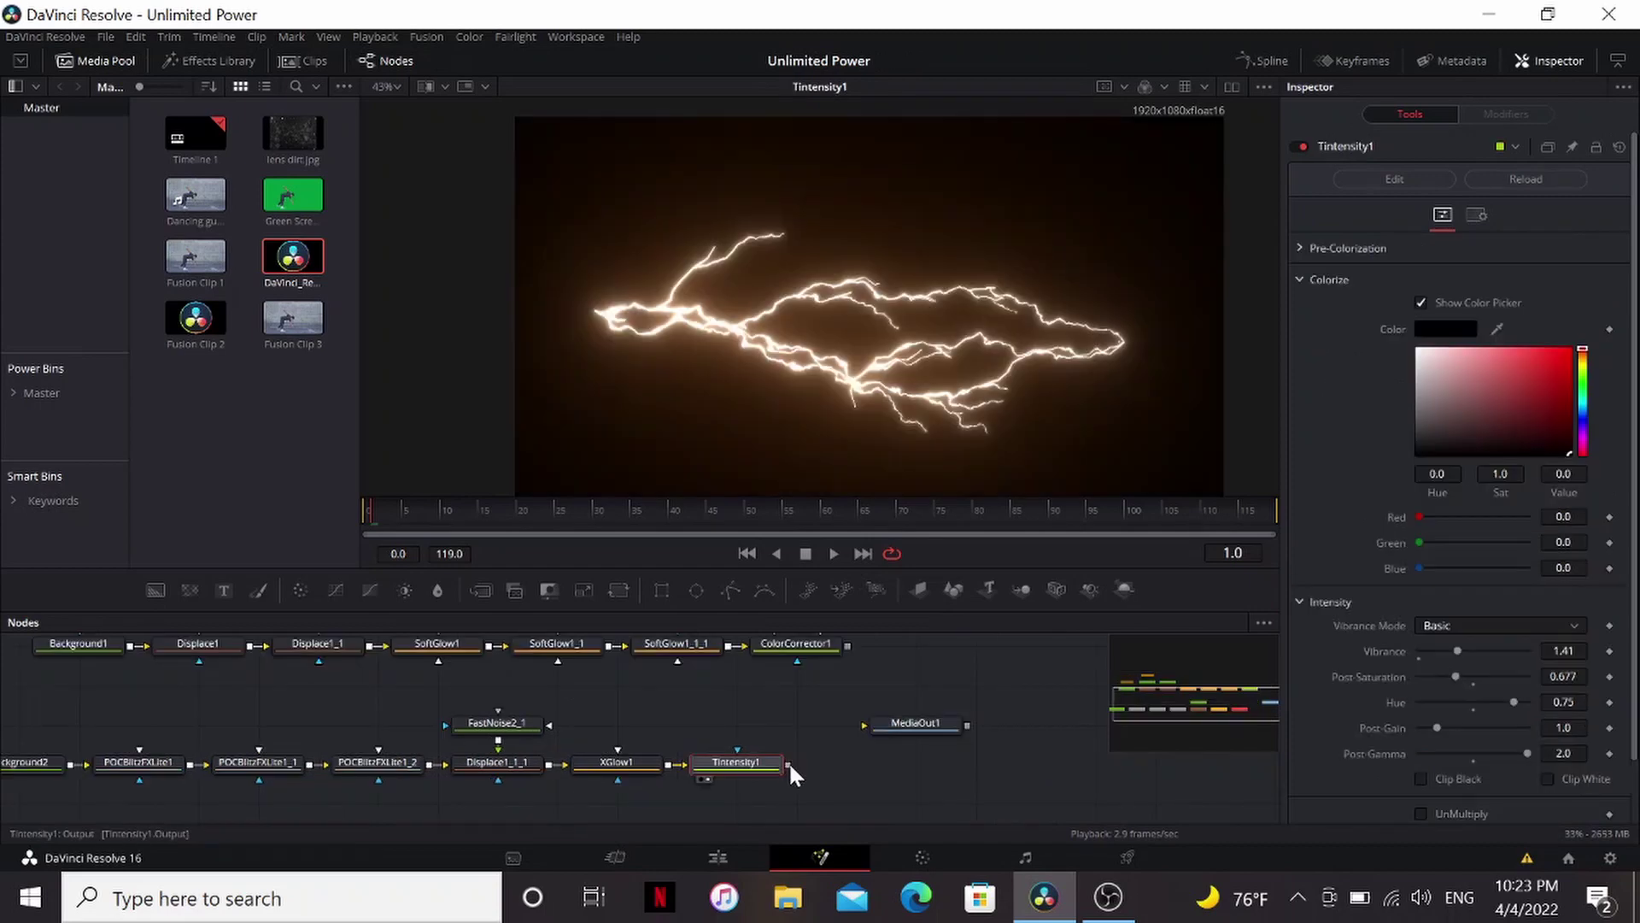
left_click_drag(788, 761, 912, 718)
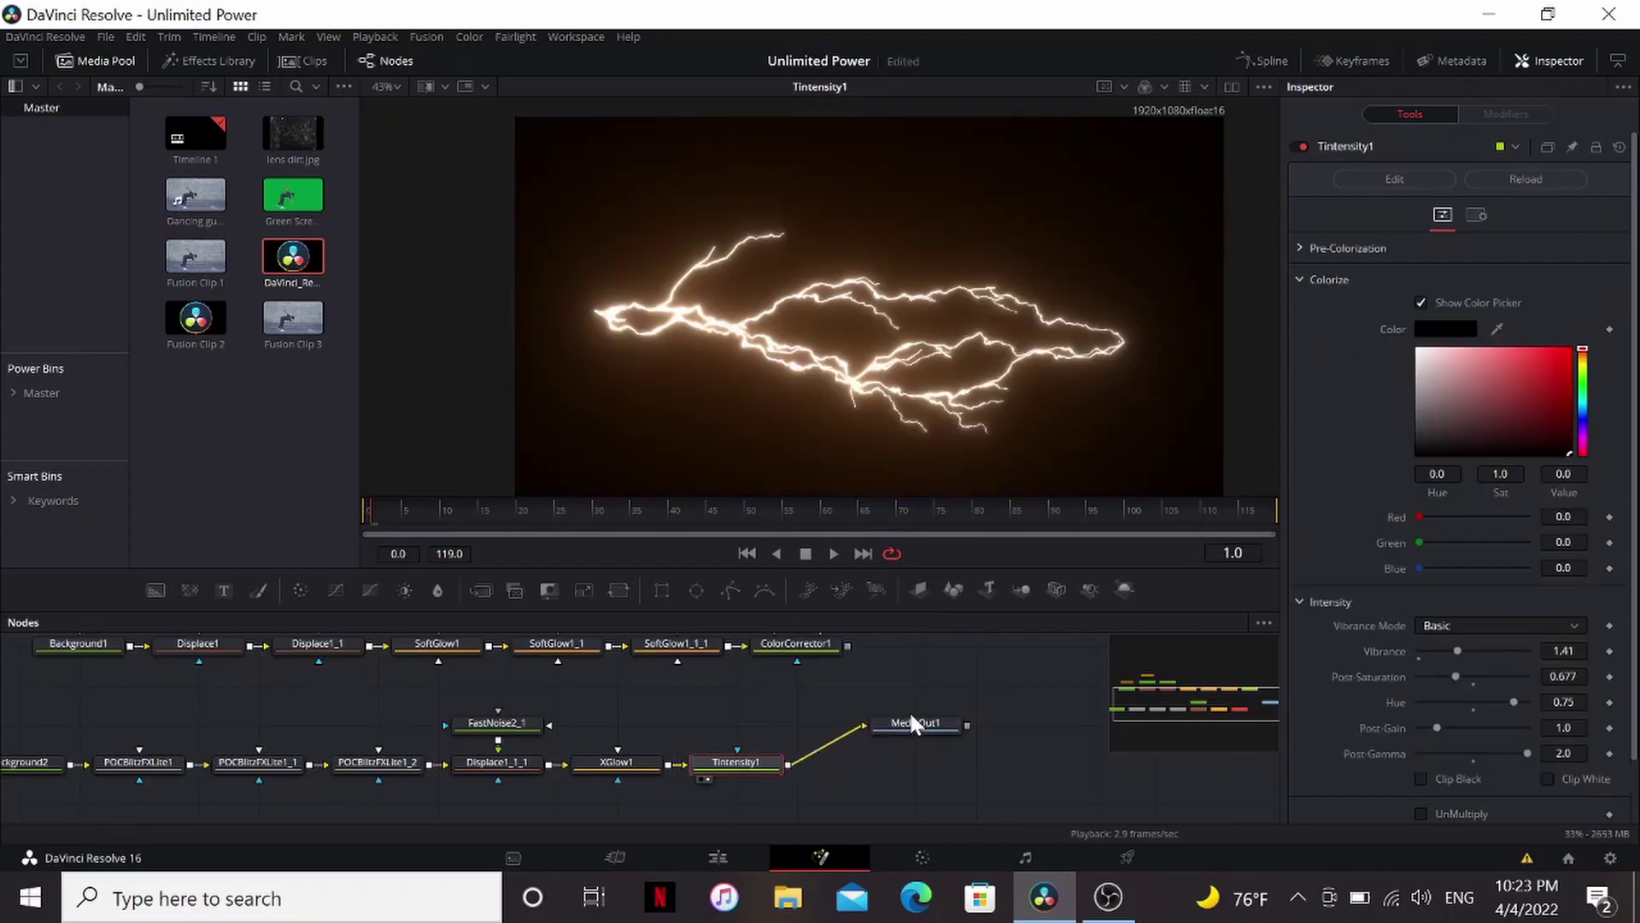